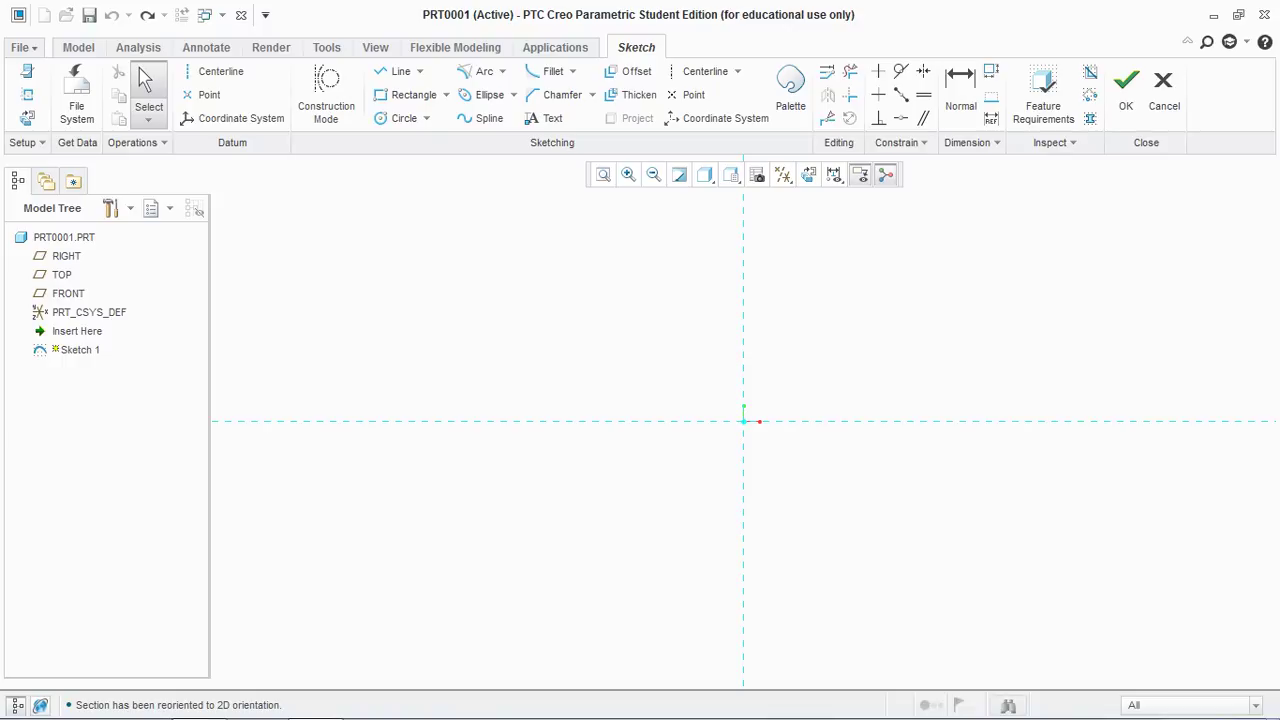
Sketch a rectangle about 229 wide and 117 high, above and to the left of the origin.
left_click(405, 94)
left_click(478, 264)
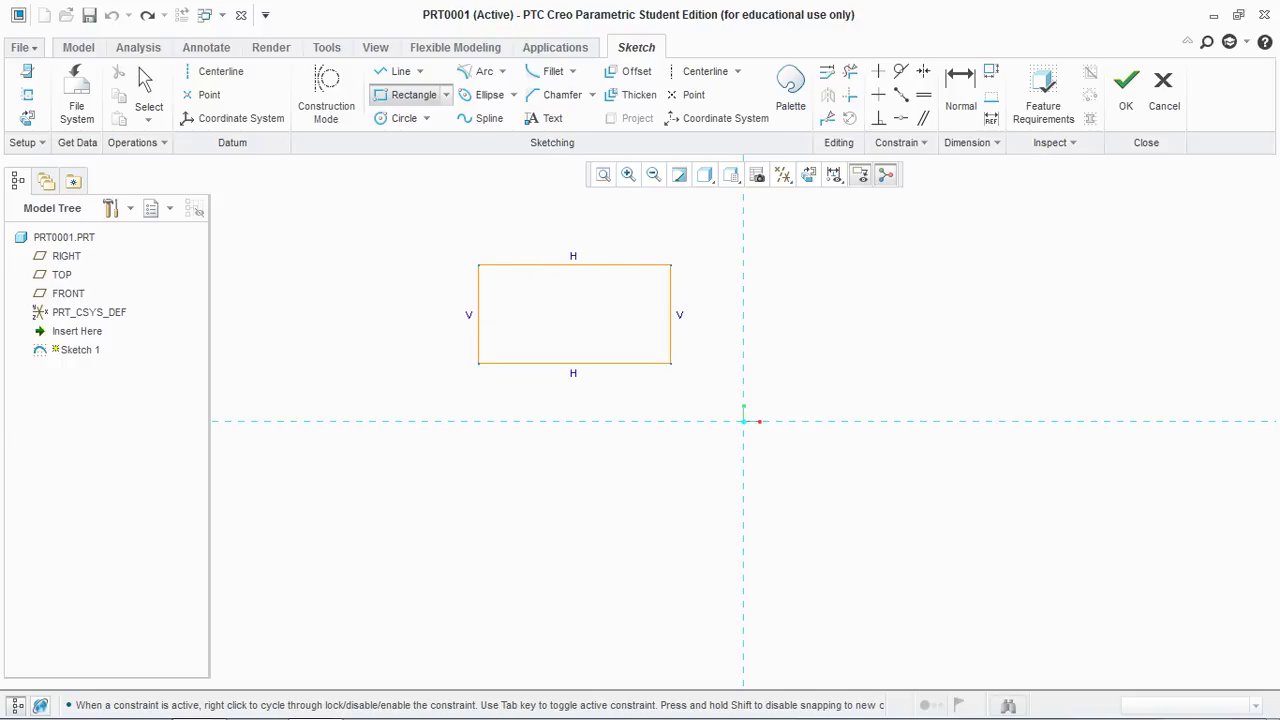
left_click(671, 363)
left_click(148, 92)
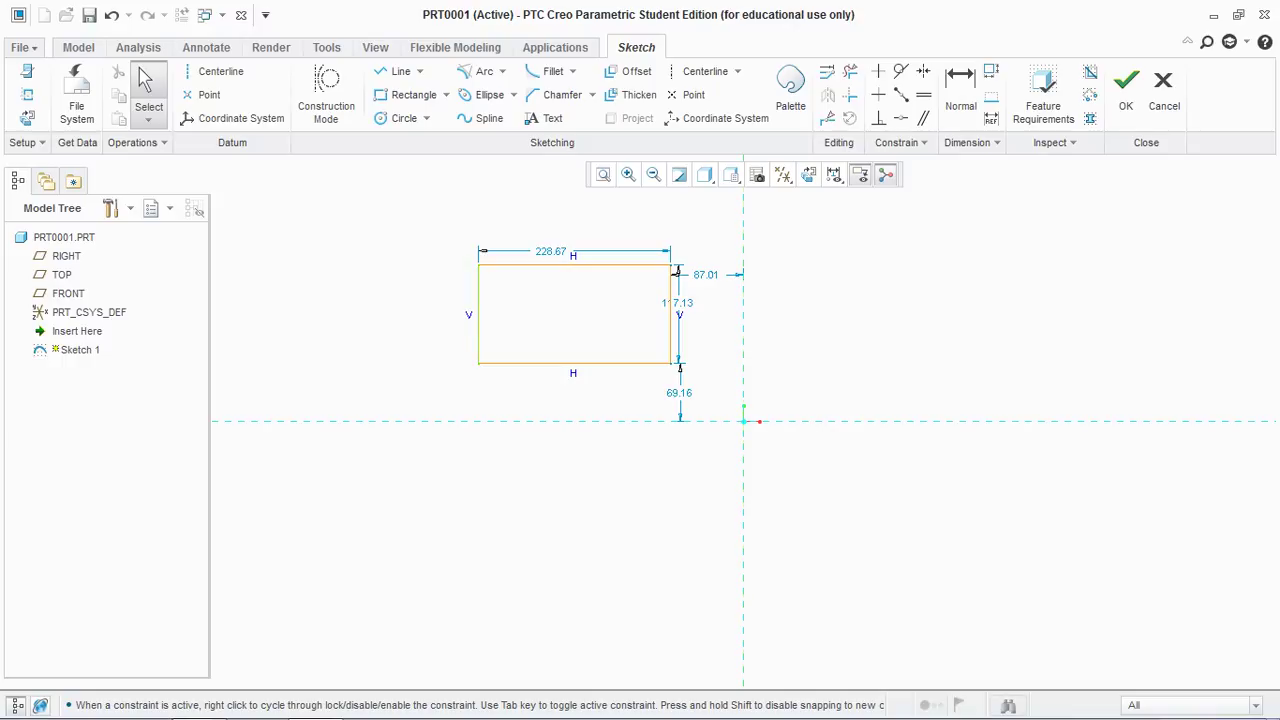
Place a vertical centerline through the origin along the vertical reference and clear the selection.
left_click(211, 71)
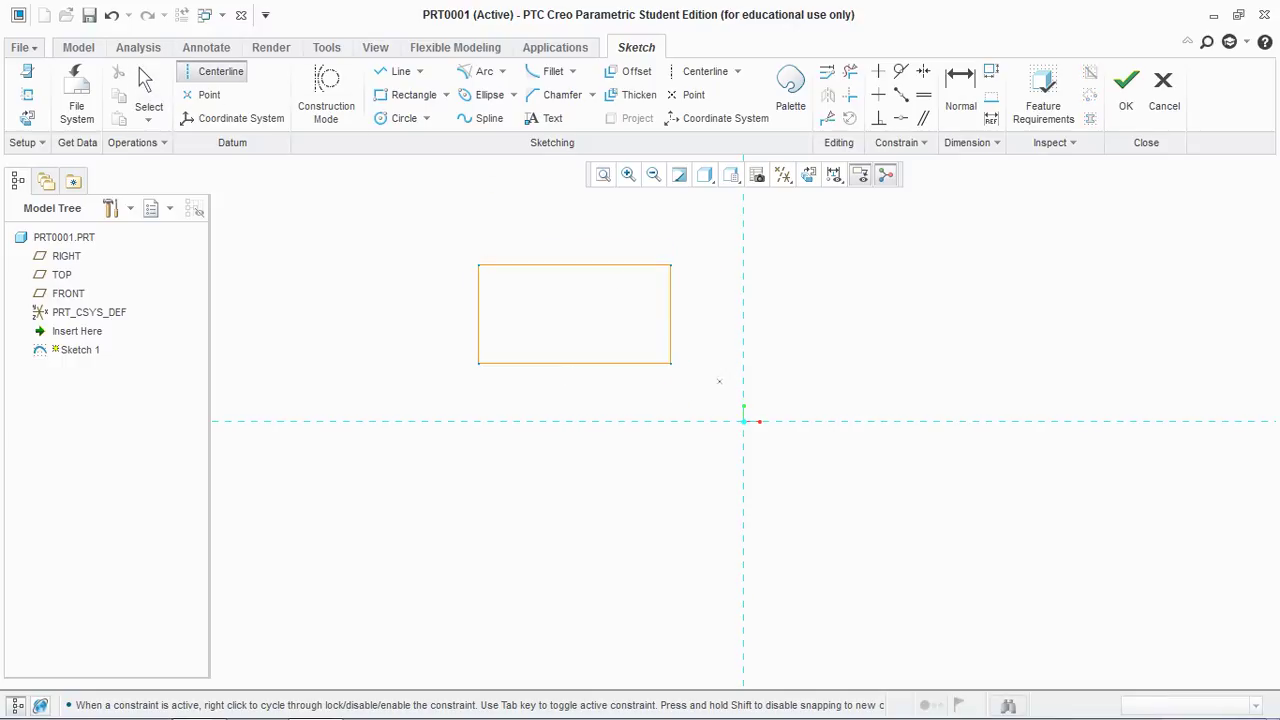
left_click(743, 455)
middle_click(869, 485)
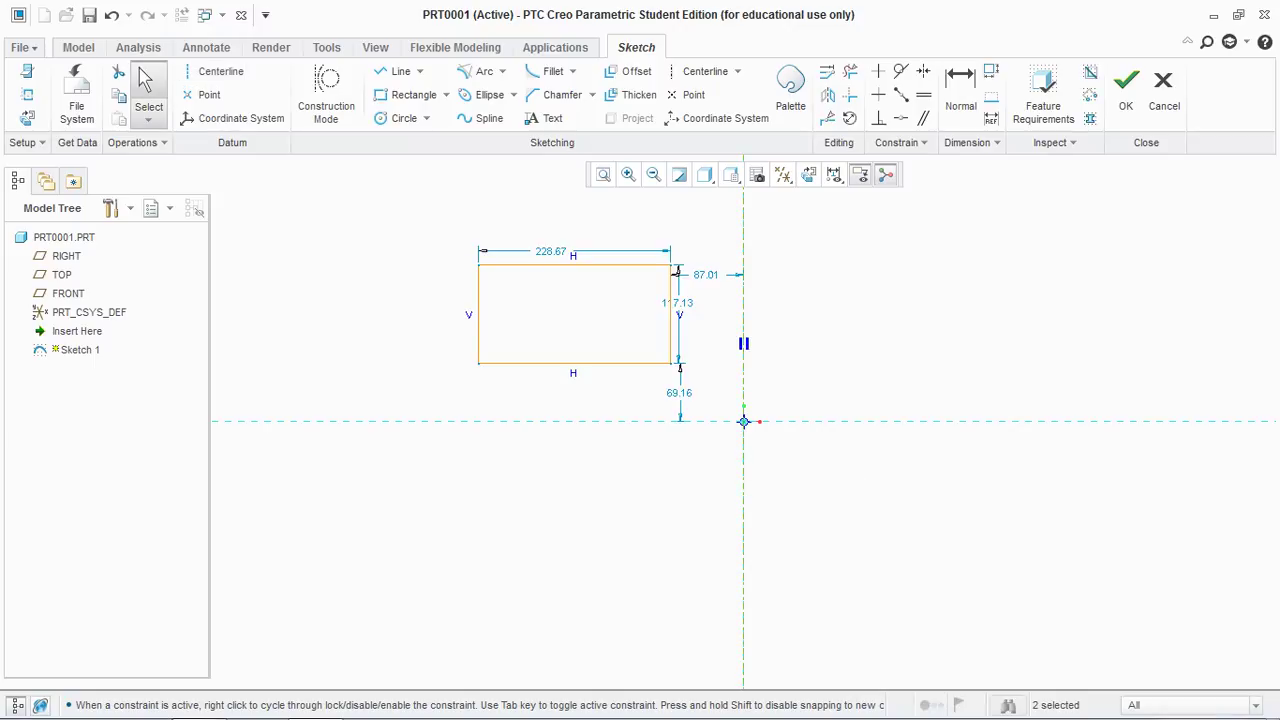
left_click(869, 485)
Mirror the whole rectangle about the vertical centerline.
left_click_drag(434, 216, 704, 398)
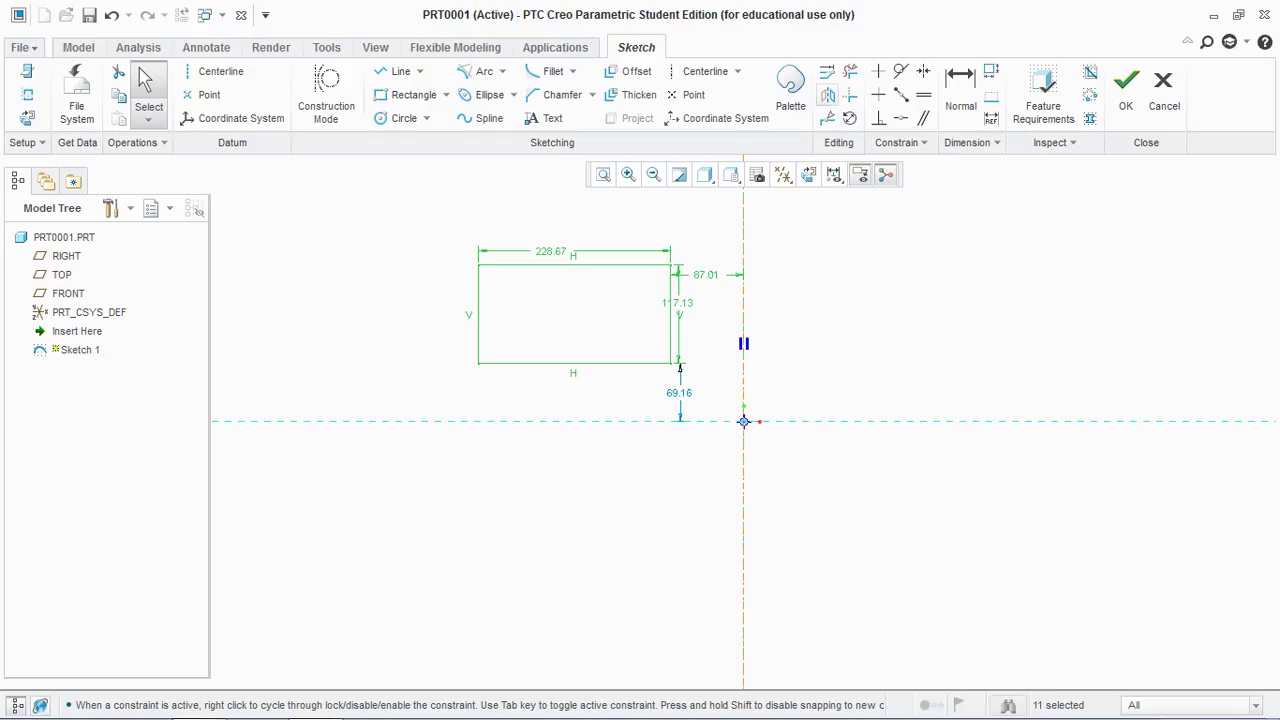
left_click(828, 94)
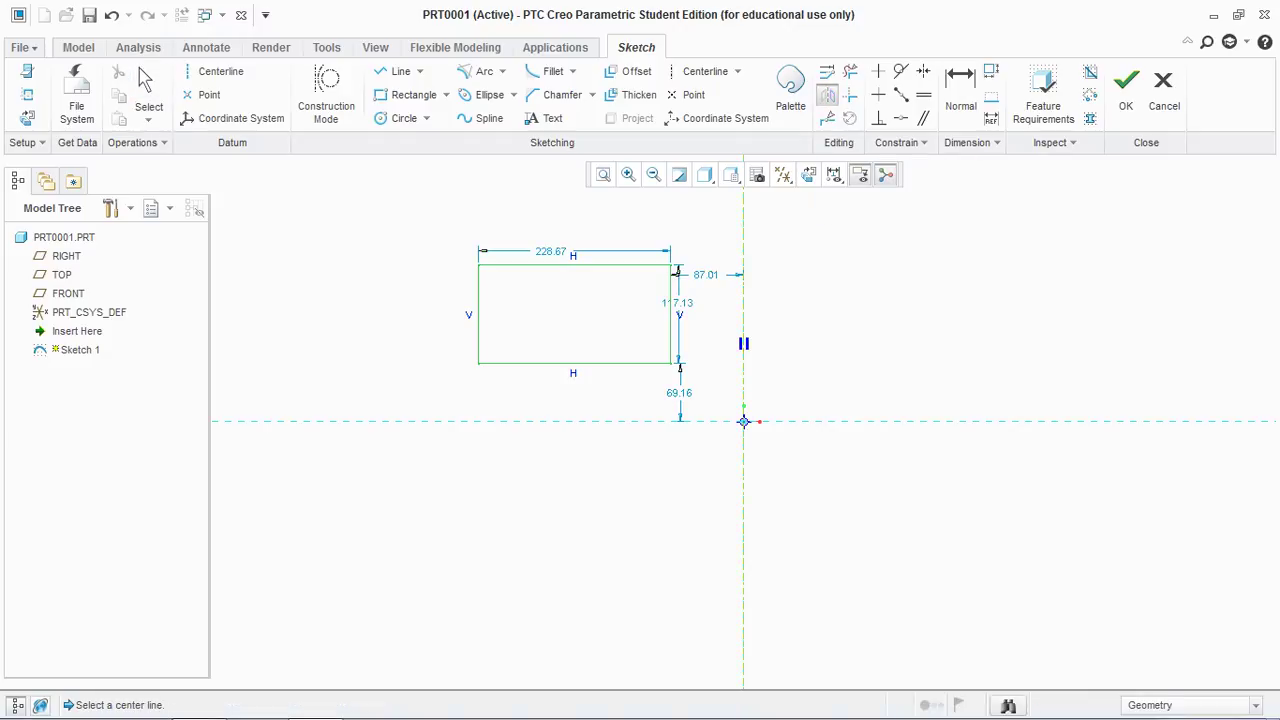
left_click(743, 550)
left_click(148, 95)
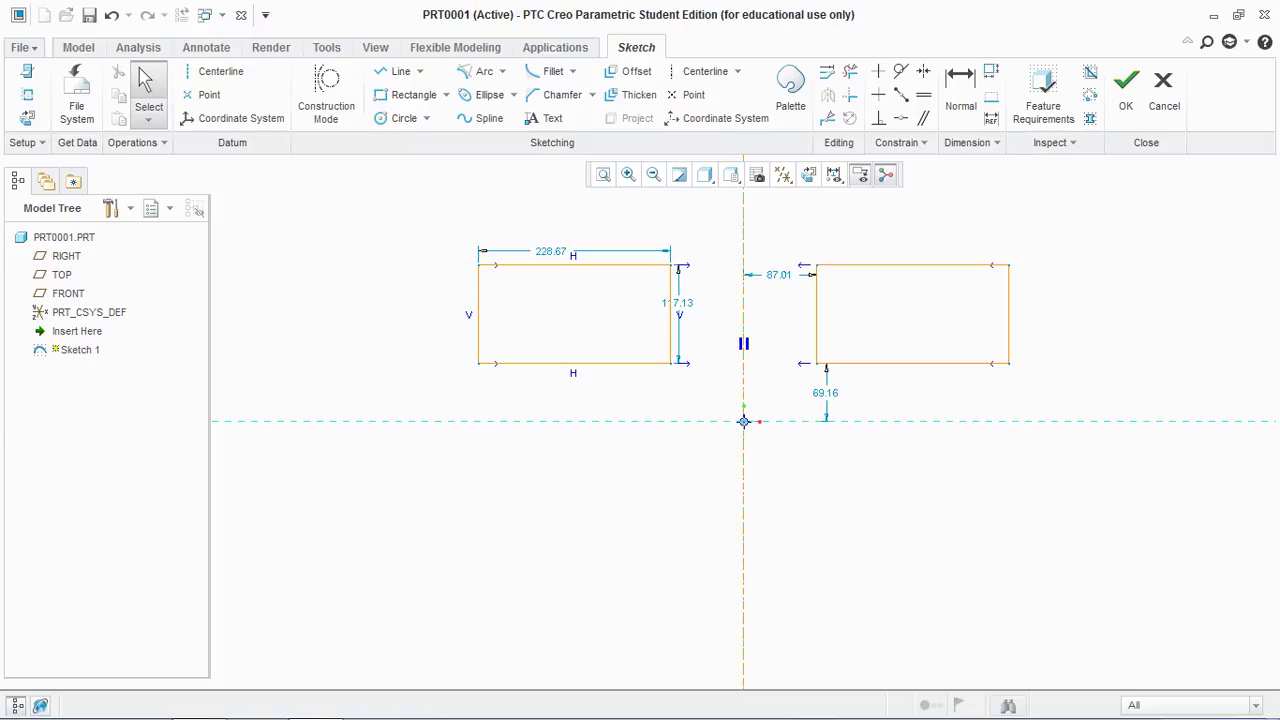
scroll(778, 321, "down", 1)
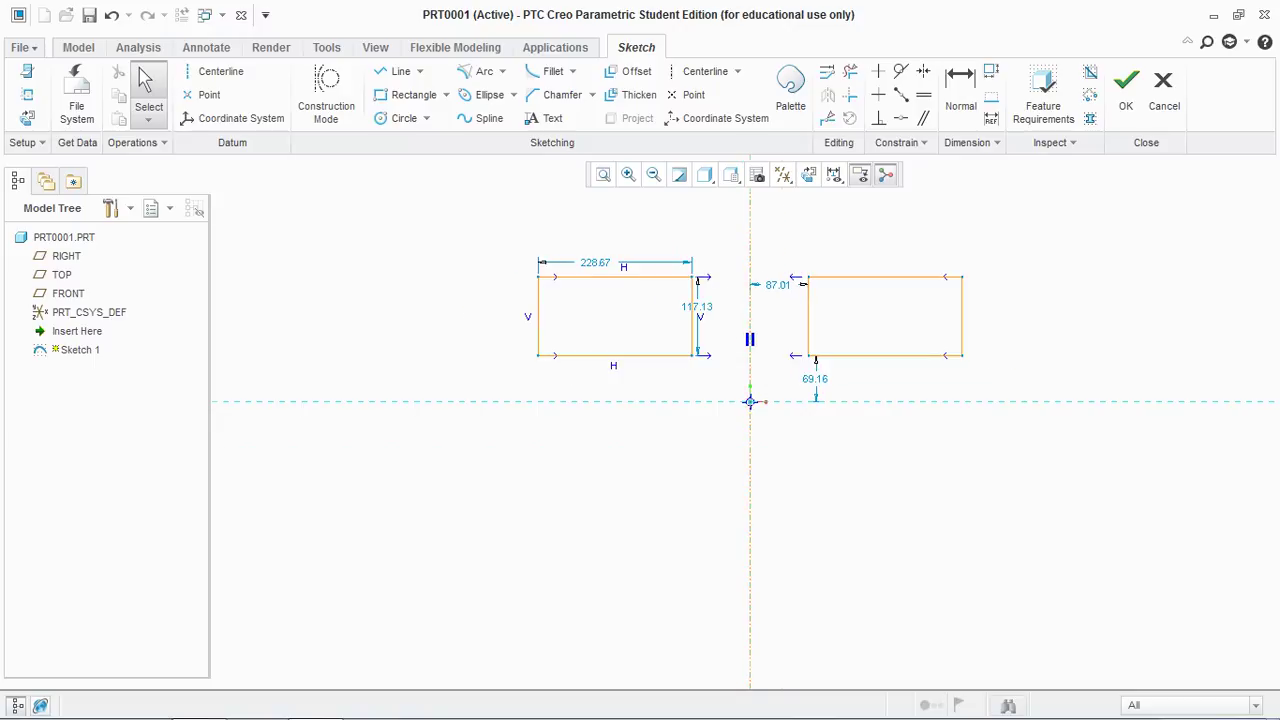
Divide the top edge of the original rectangle near its midpoint.
scroll(625, 217, "up", 3)
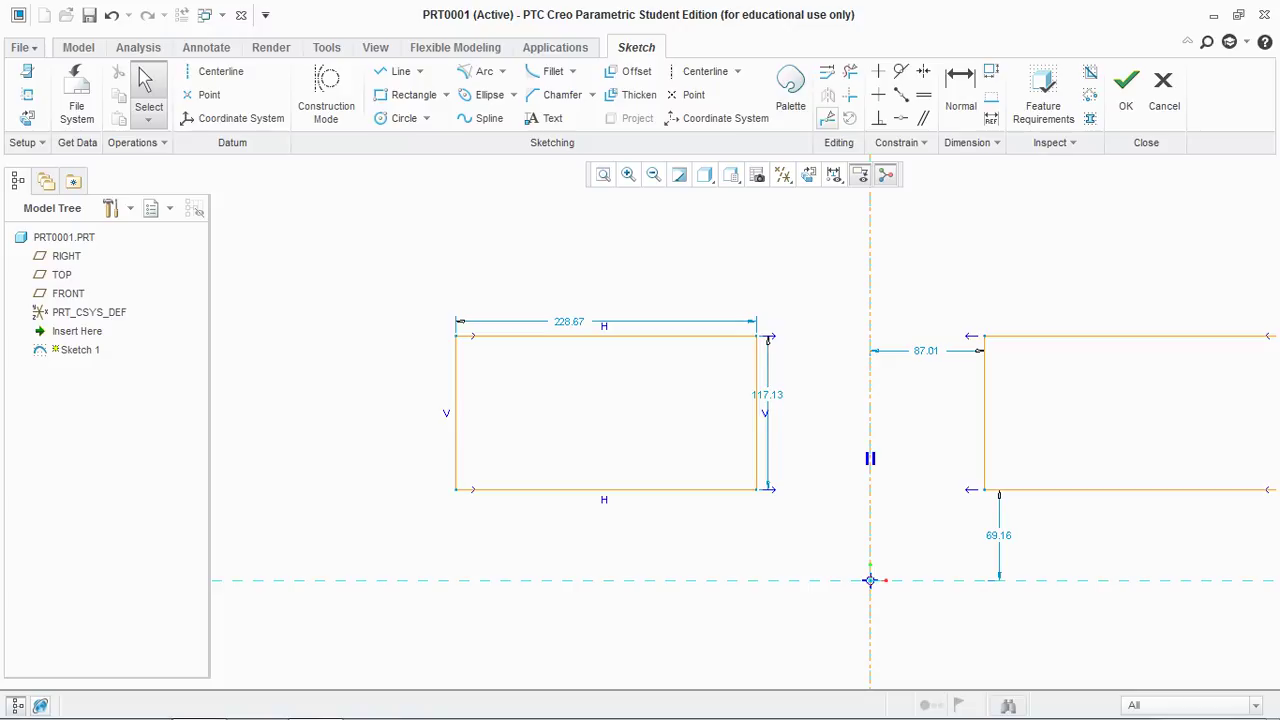
left_click(828, 118)
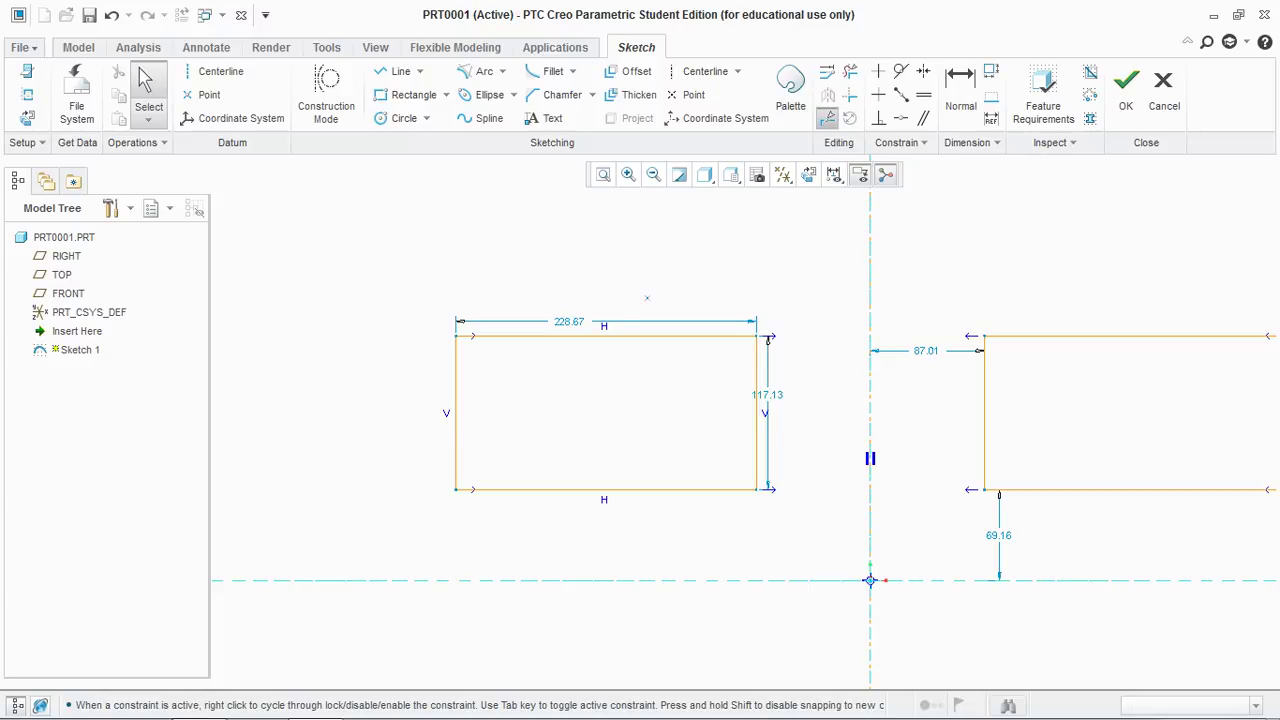
left_click(603, 336)
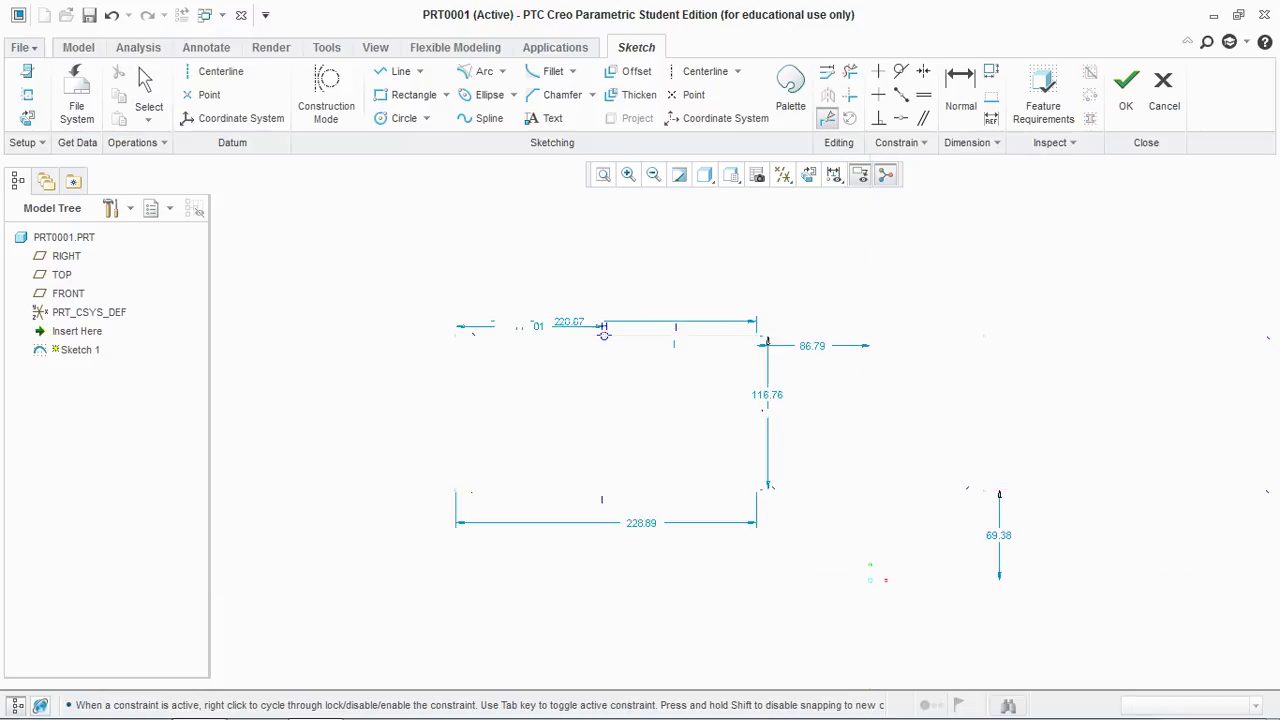
middle_click(661, 250)
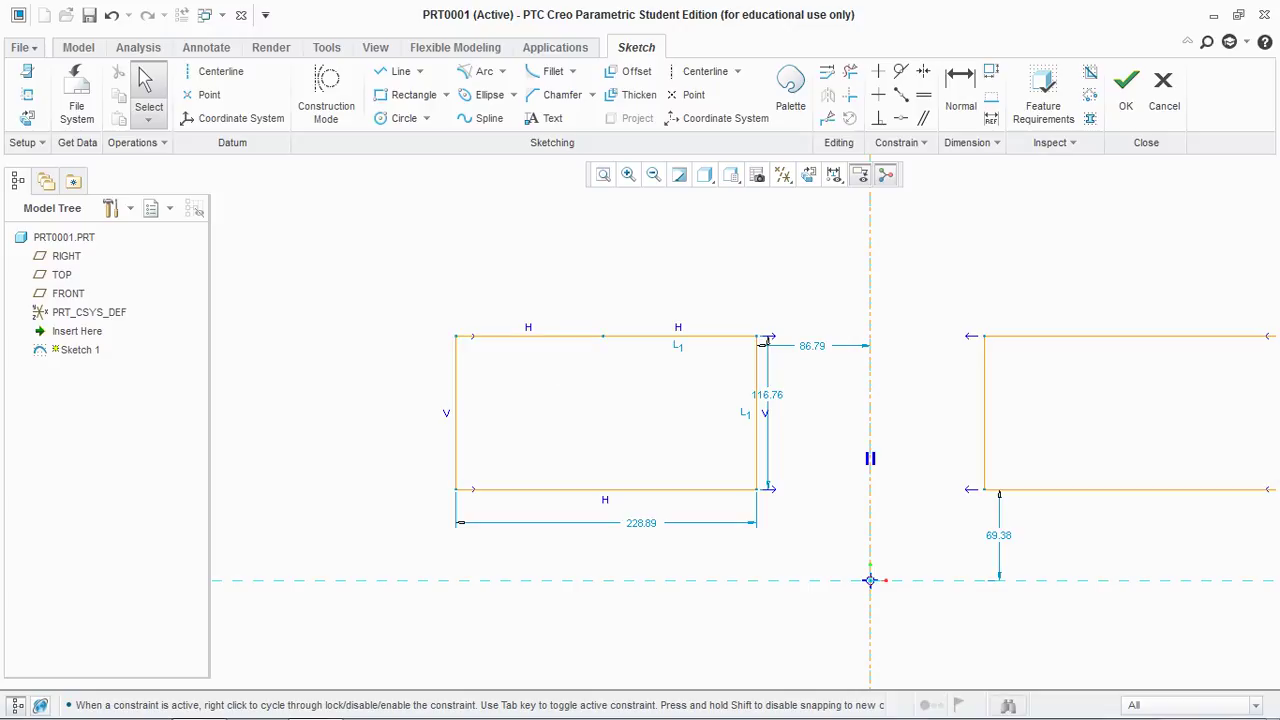
scroll(766, 340, "down", 2)
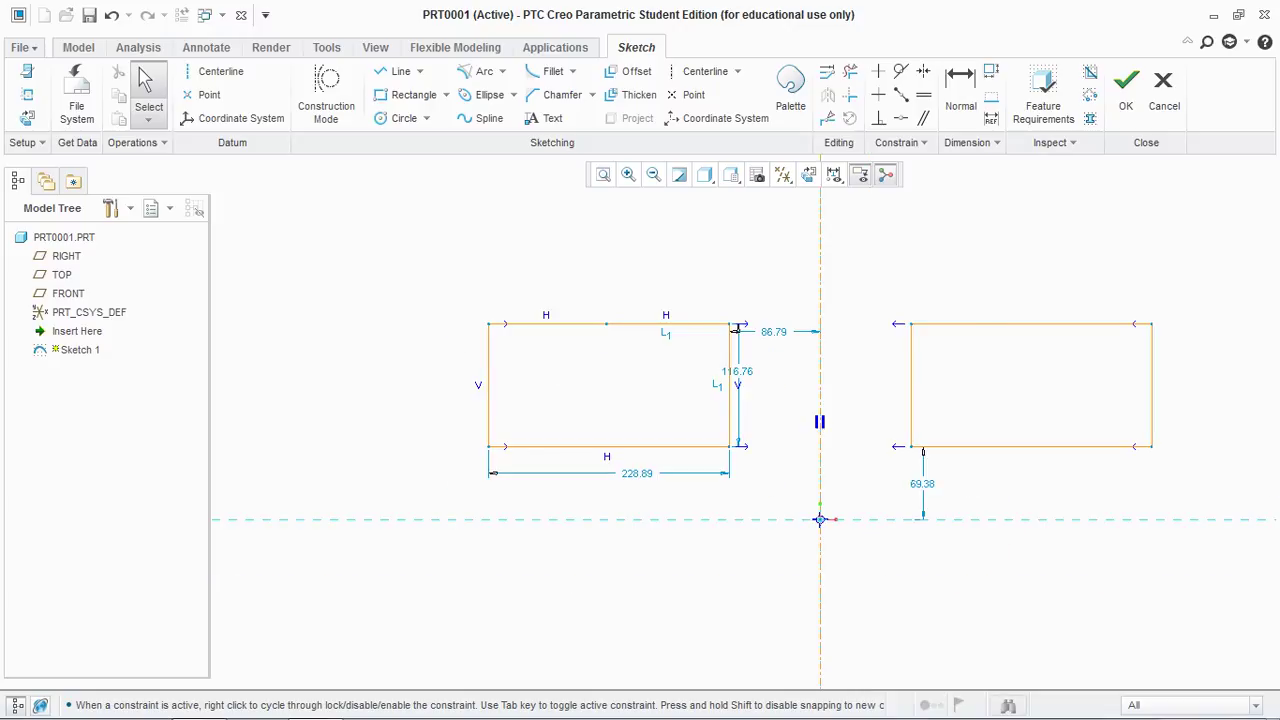
Sketch a circle about 79 in diameter, centred about 68 to the left of the original rectangle.
scroll(735, 329, "up", 2)
left_click(397, 118)
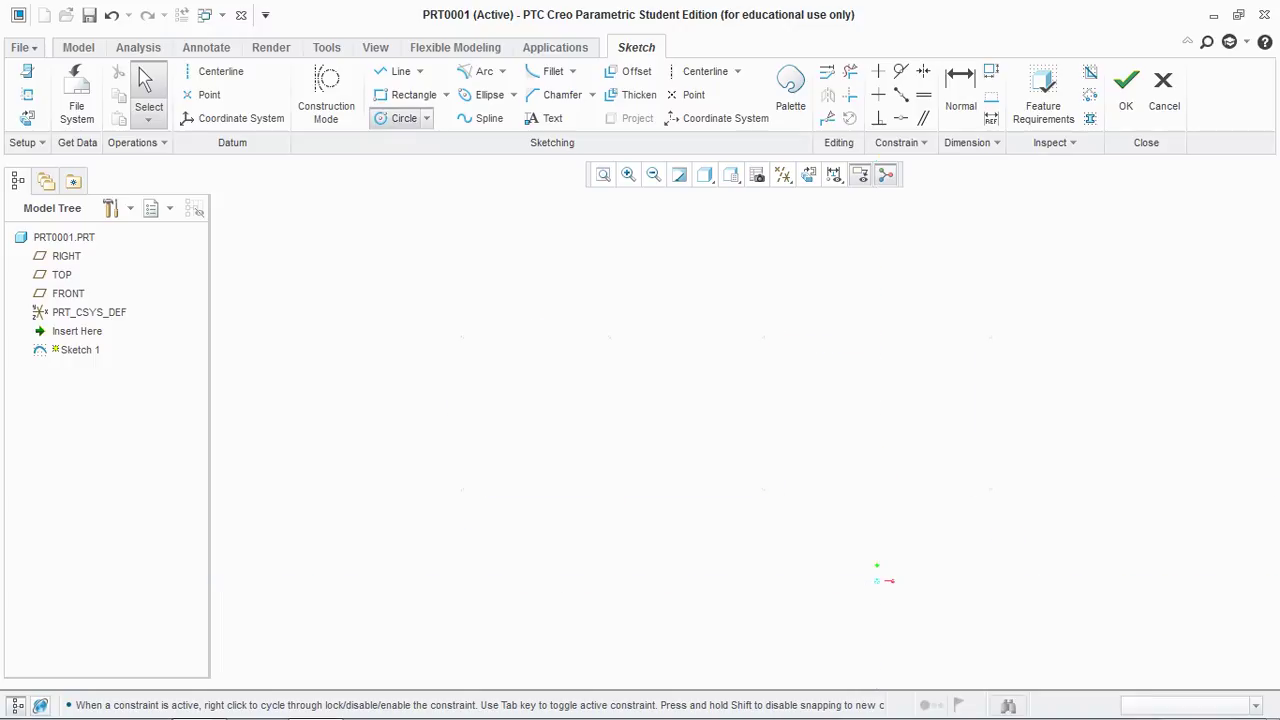
left_click(372, 401)
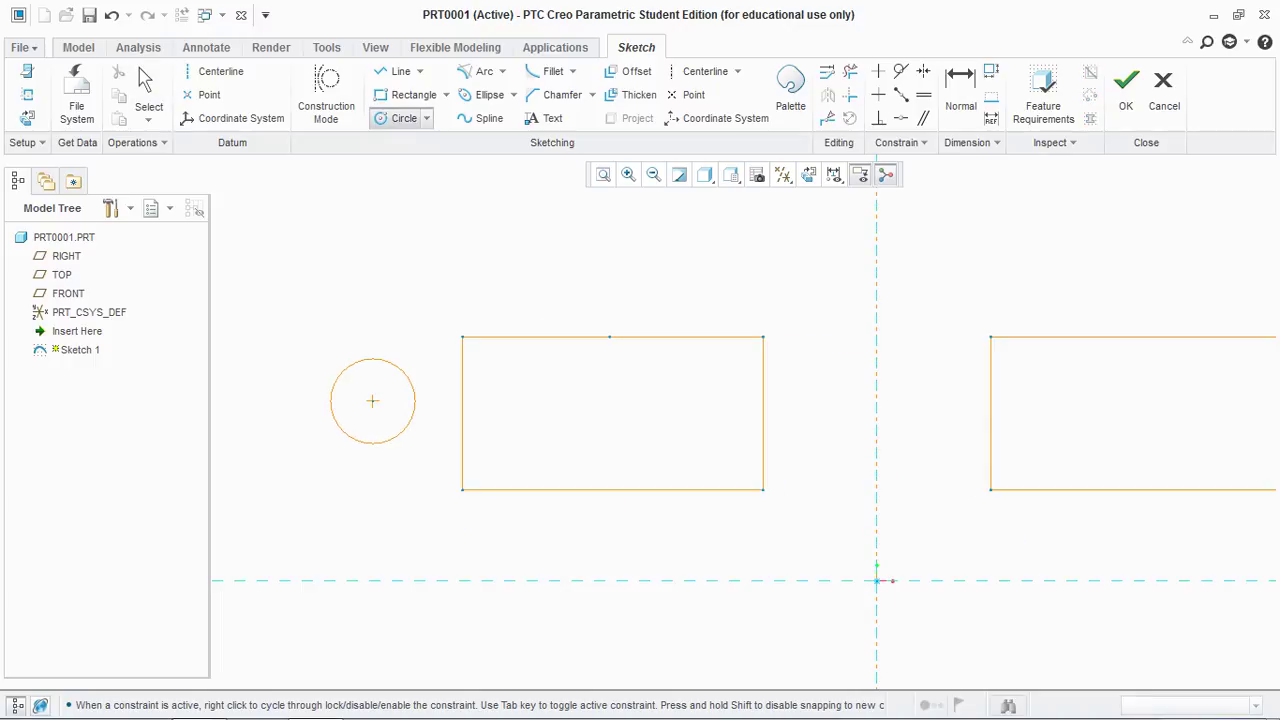
left_click(383, 452)
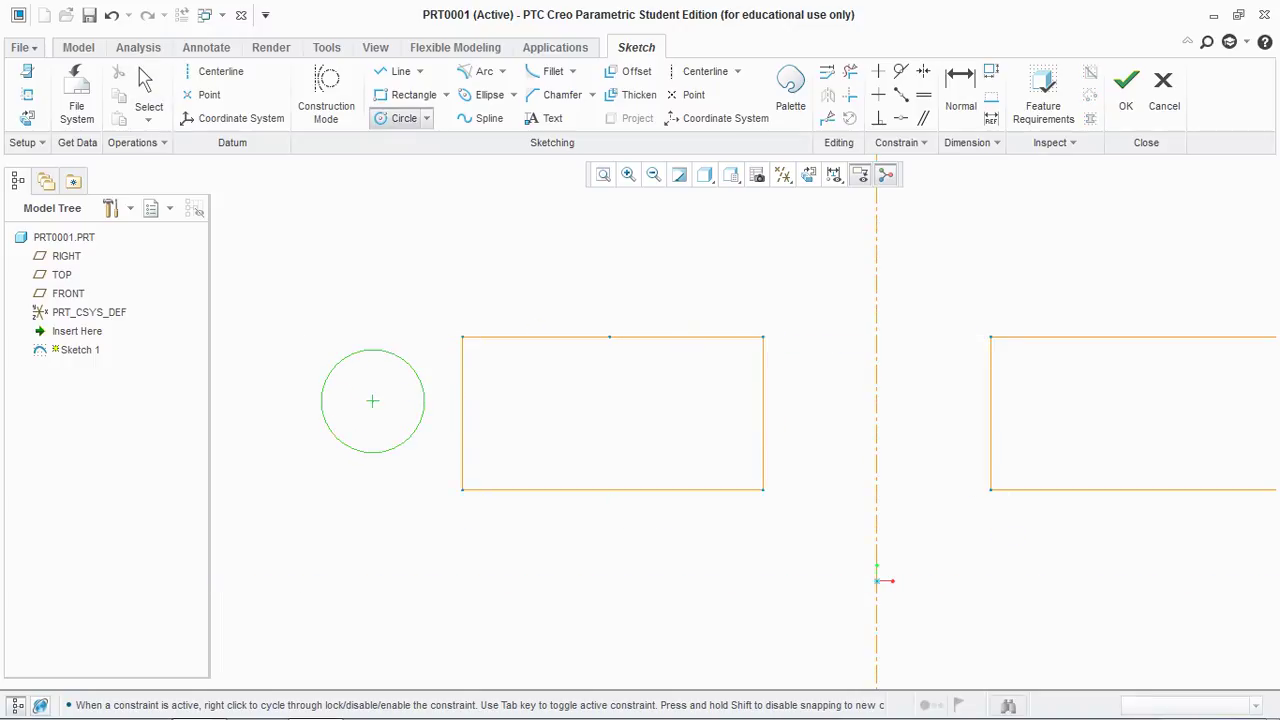
middle_click(397, 496)
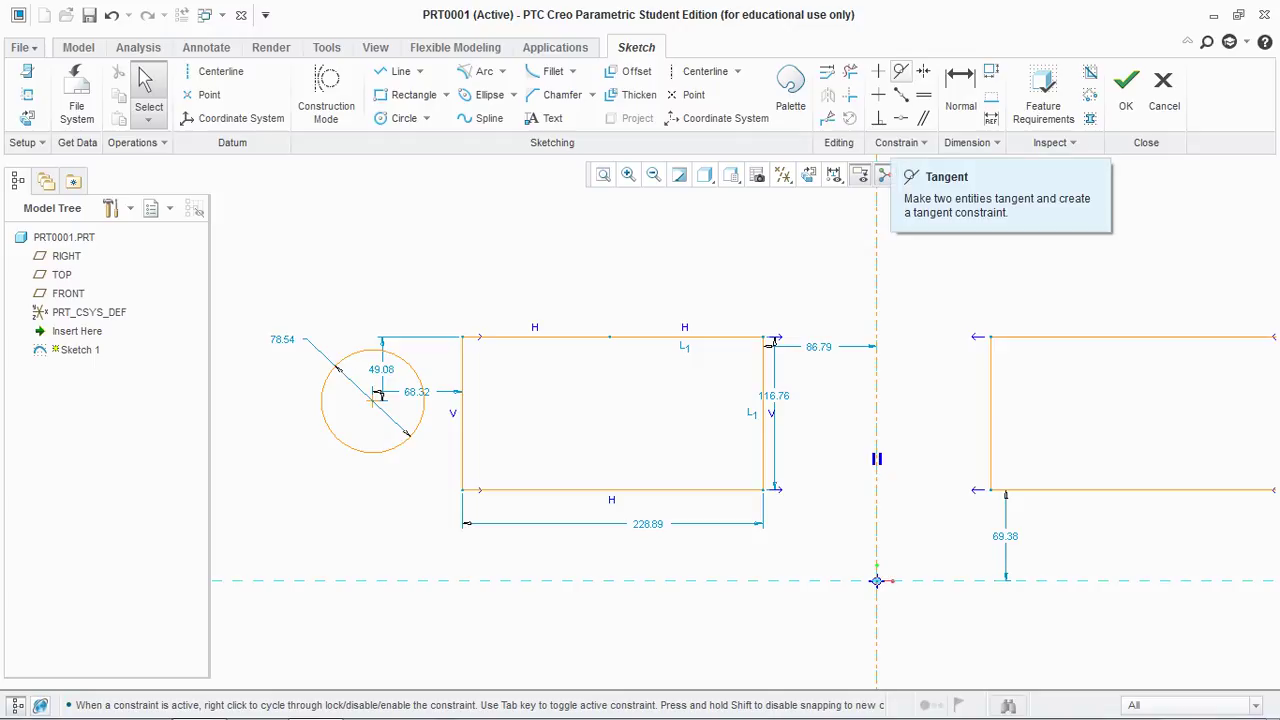
Make the circle tangent to the left edge of the original rectangle.
left_click(900, 71)
scroll(426, 429, "up", 3)
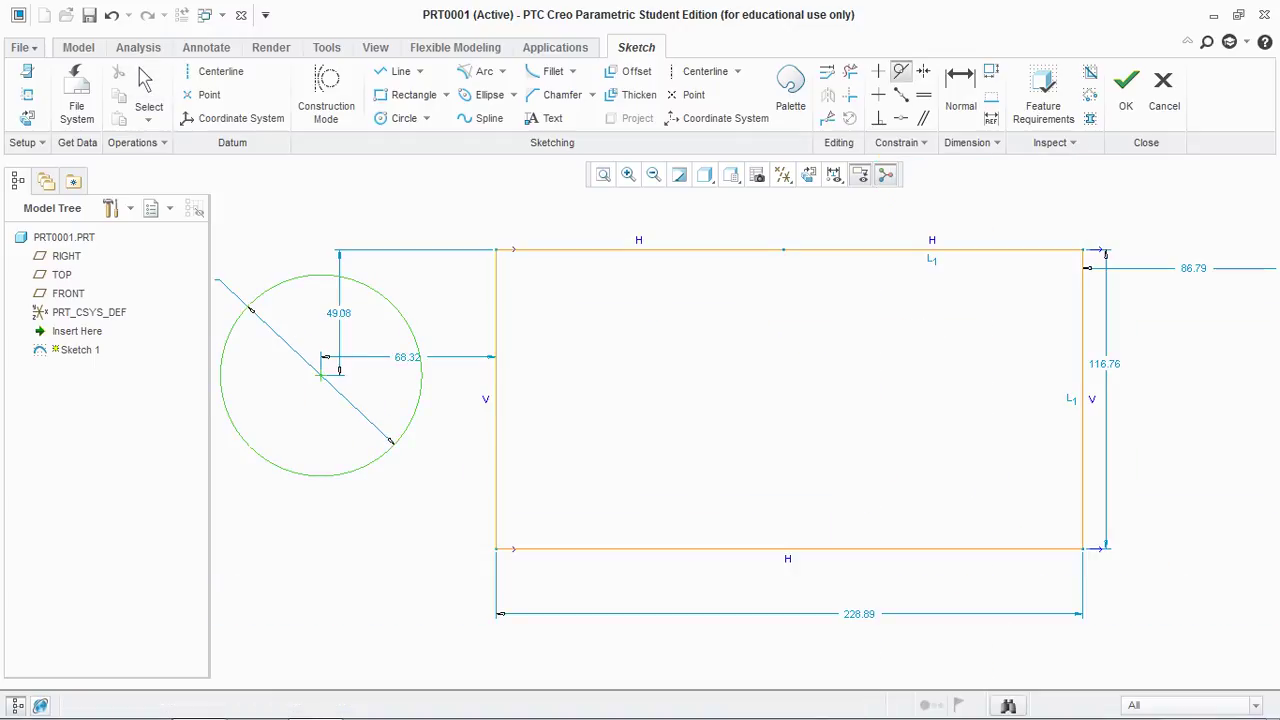
left_click(496, 450)
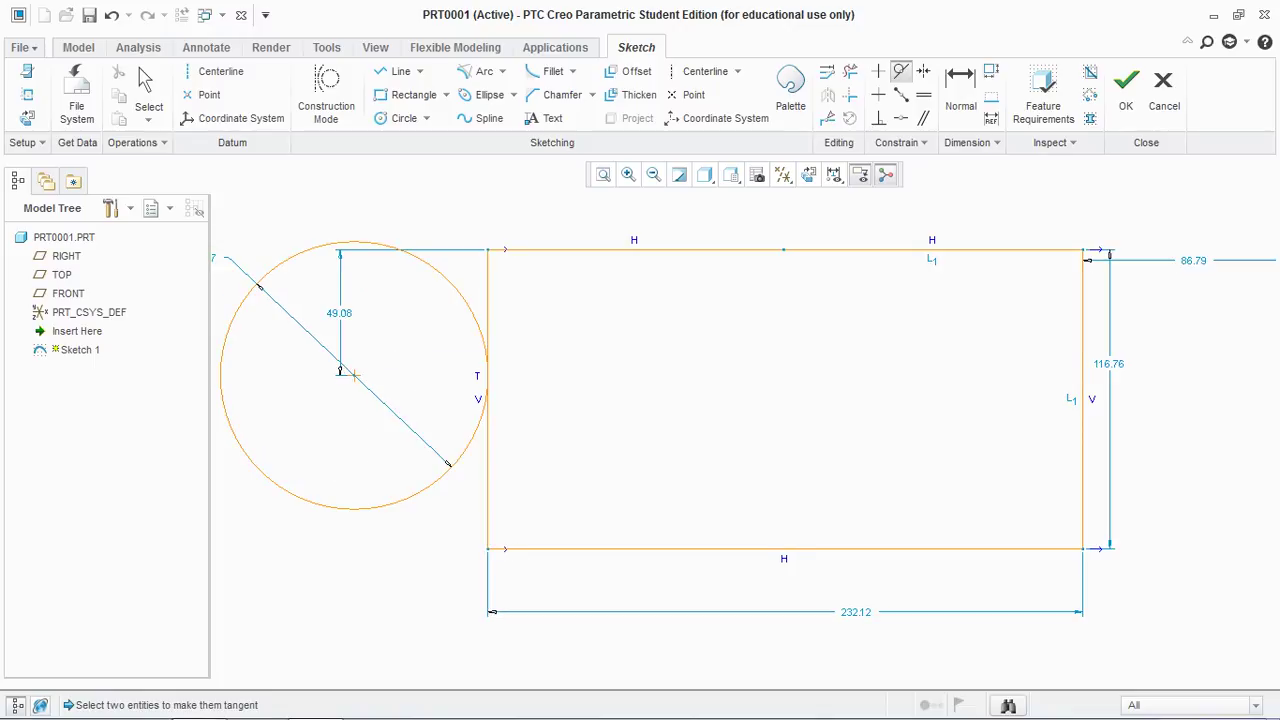
scroll(637, 440, "down", 2)
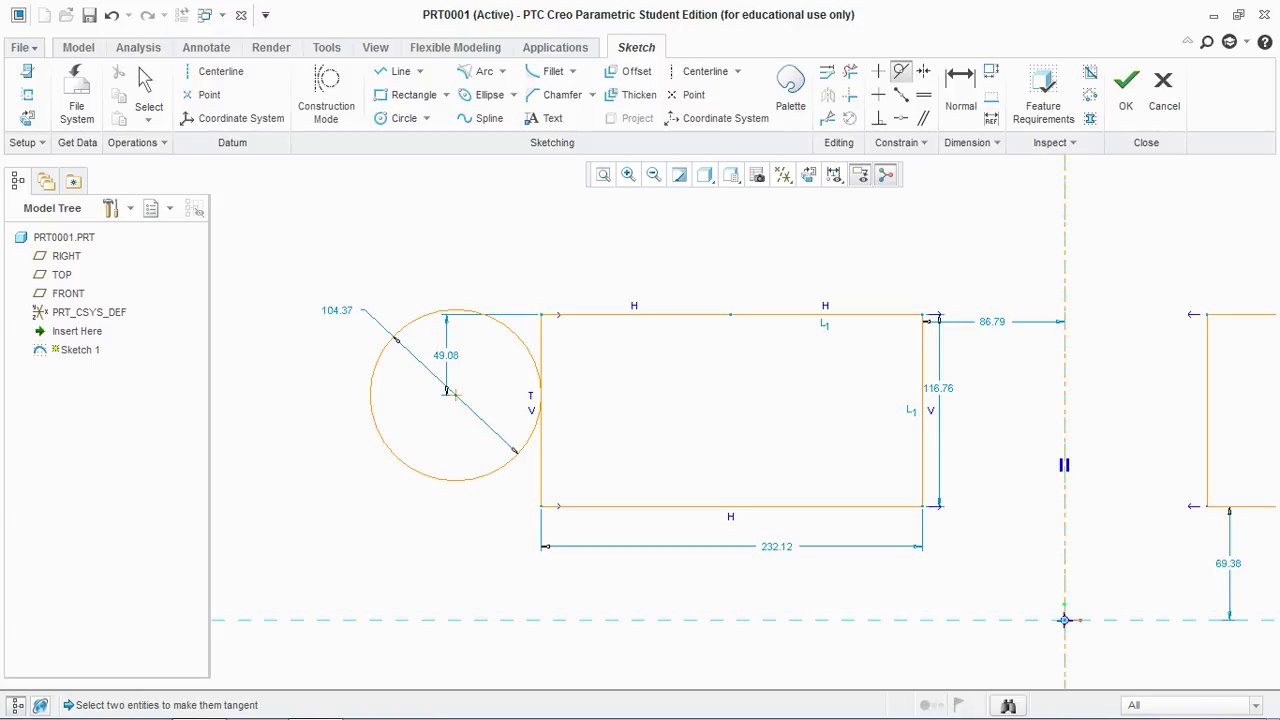
scroll(637, 416, "down", 1)
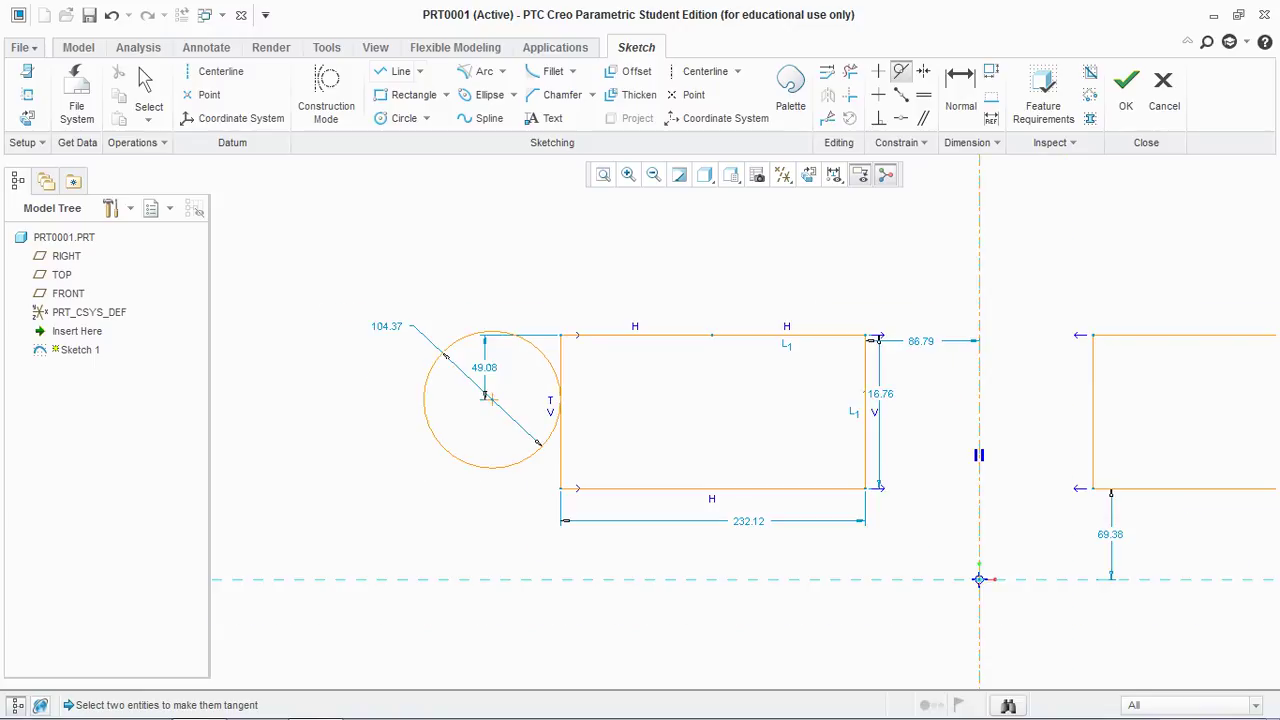
Sketch a slanted line above the circle, with its ends about 66 and 88 above the rectangle's top edge.
left_click(397, 71)
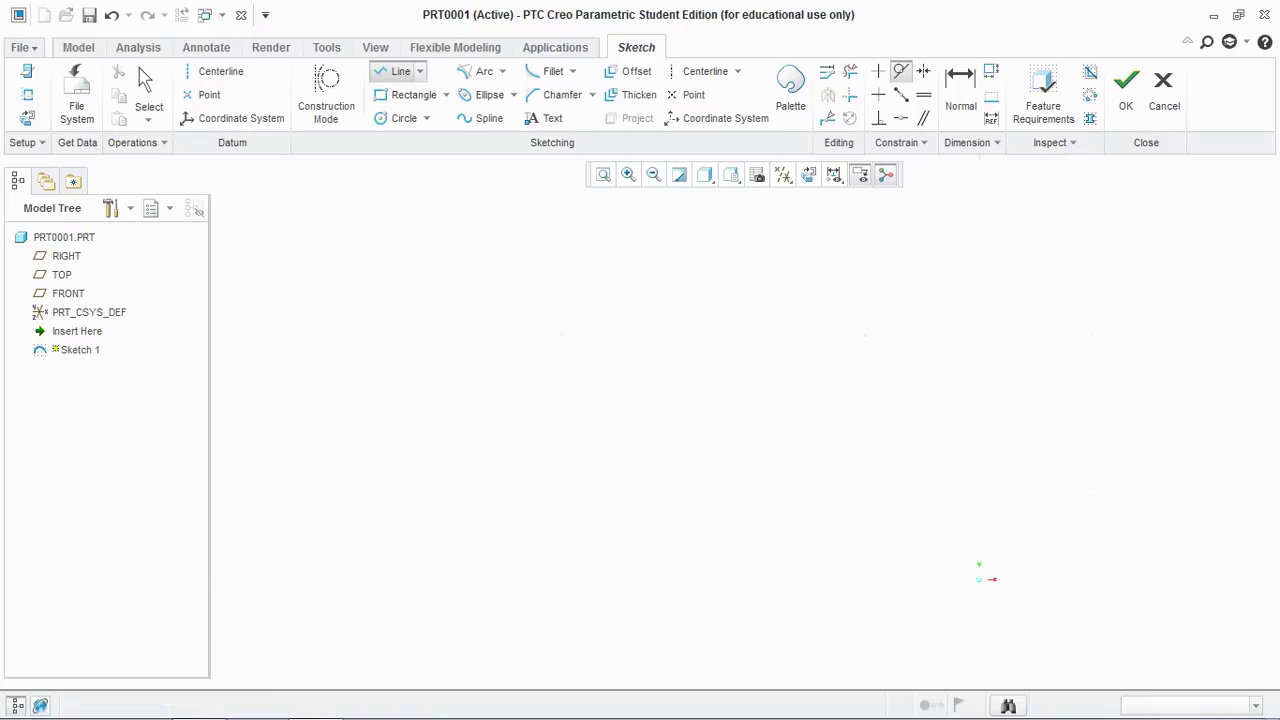
left_click(362, 248)
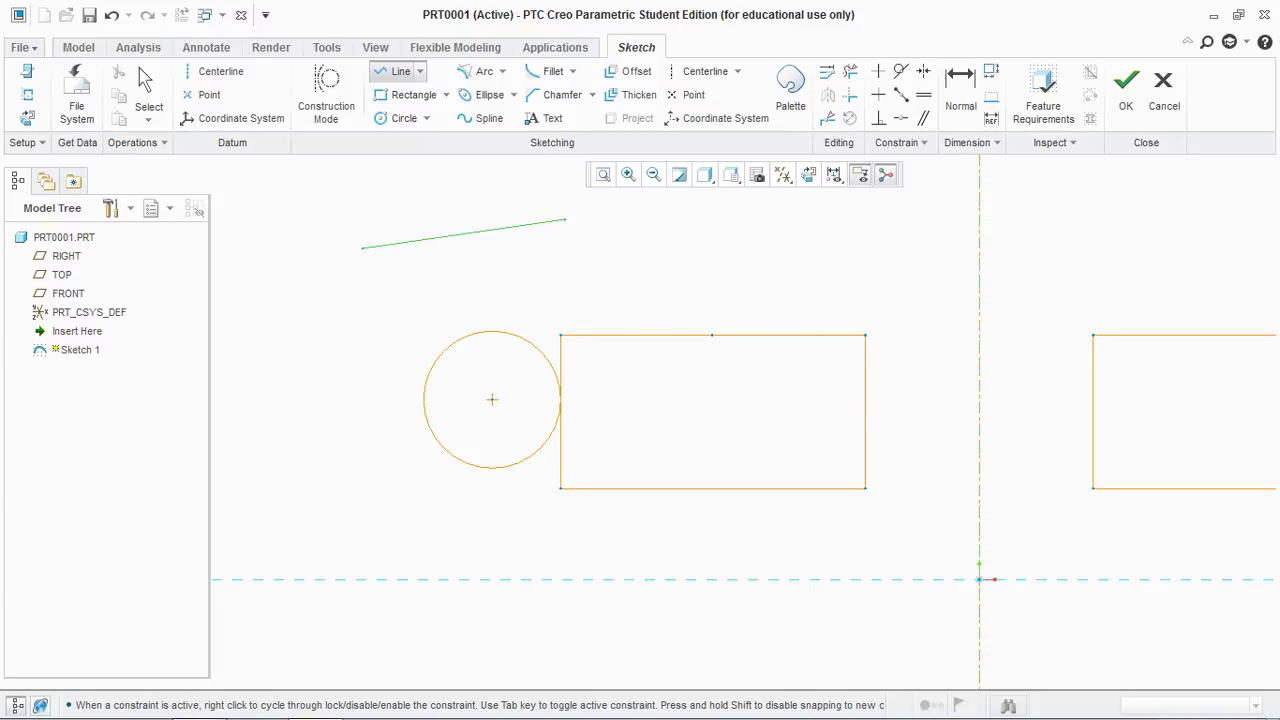
left_click(564, 219)
middle_click(564, 219)
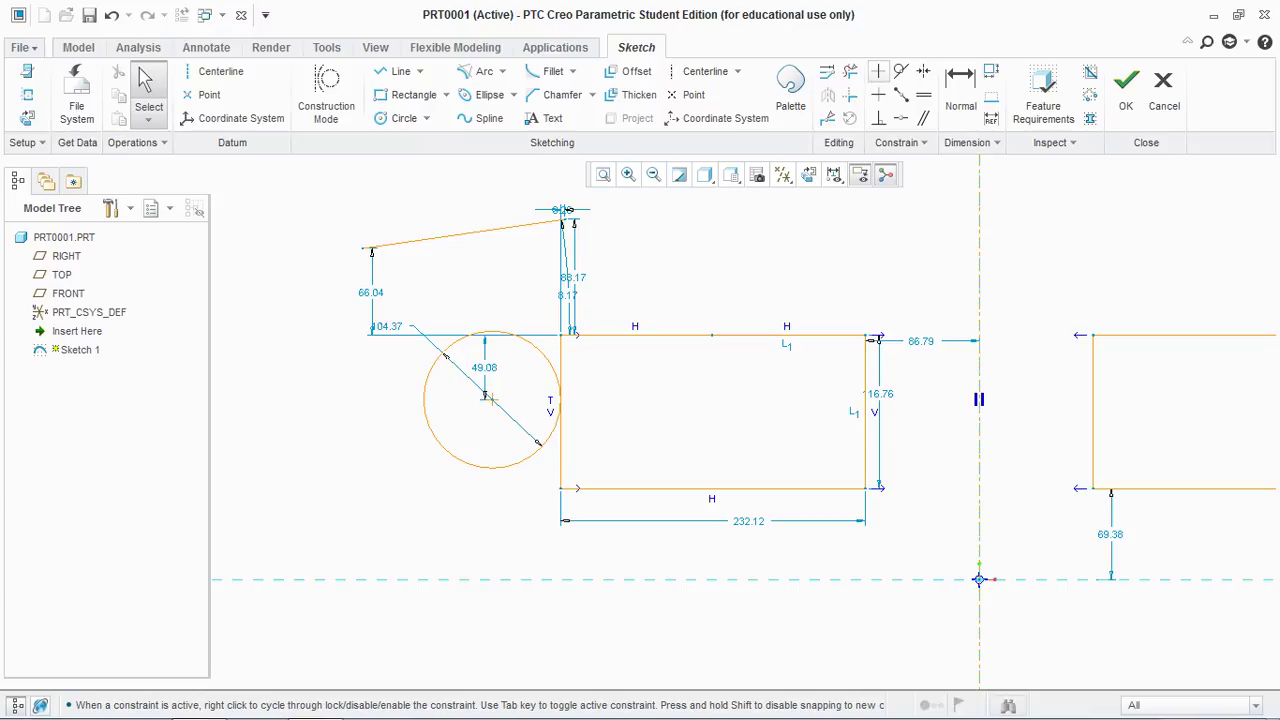
Try the Vertical constraint on the slanted line, and undo it.
left_click(878, 71)
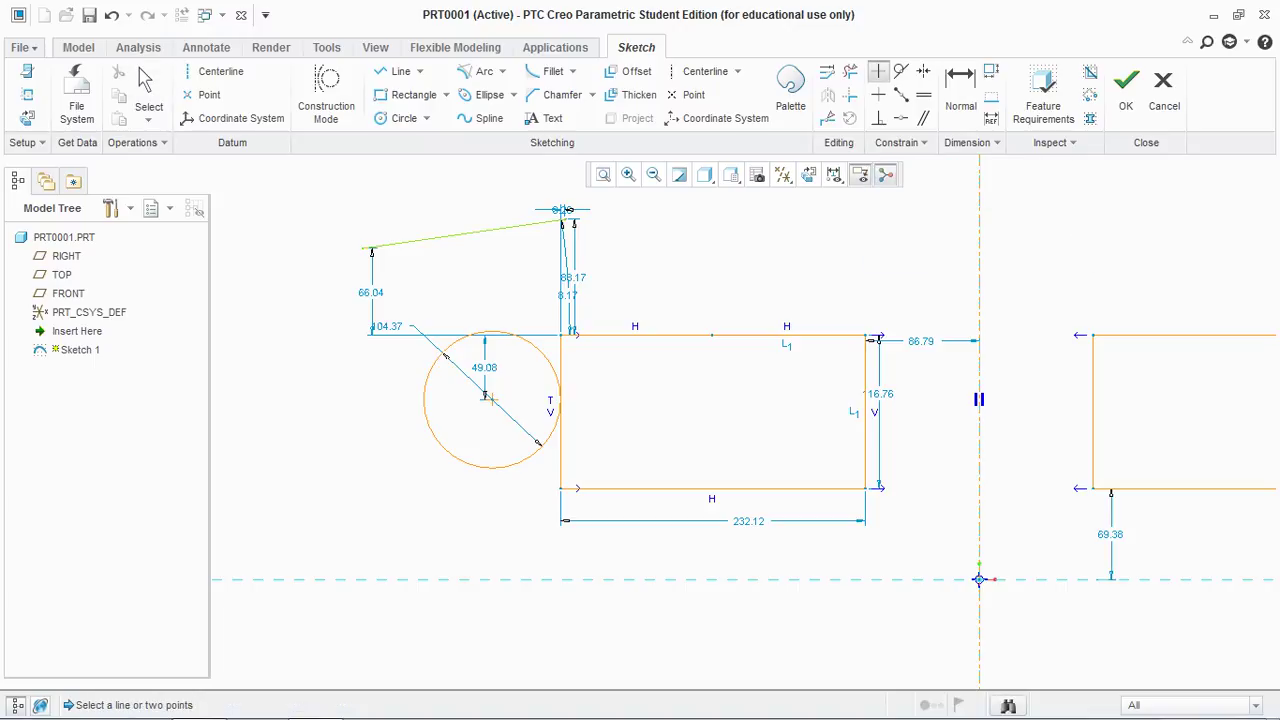
left_click(467, 234)
scroll(476, 251, "up", 5)
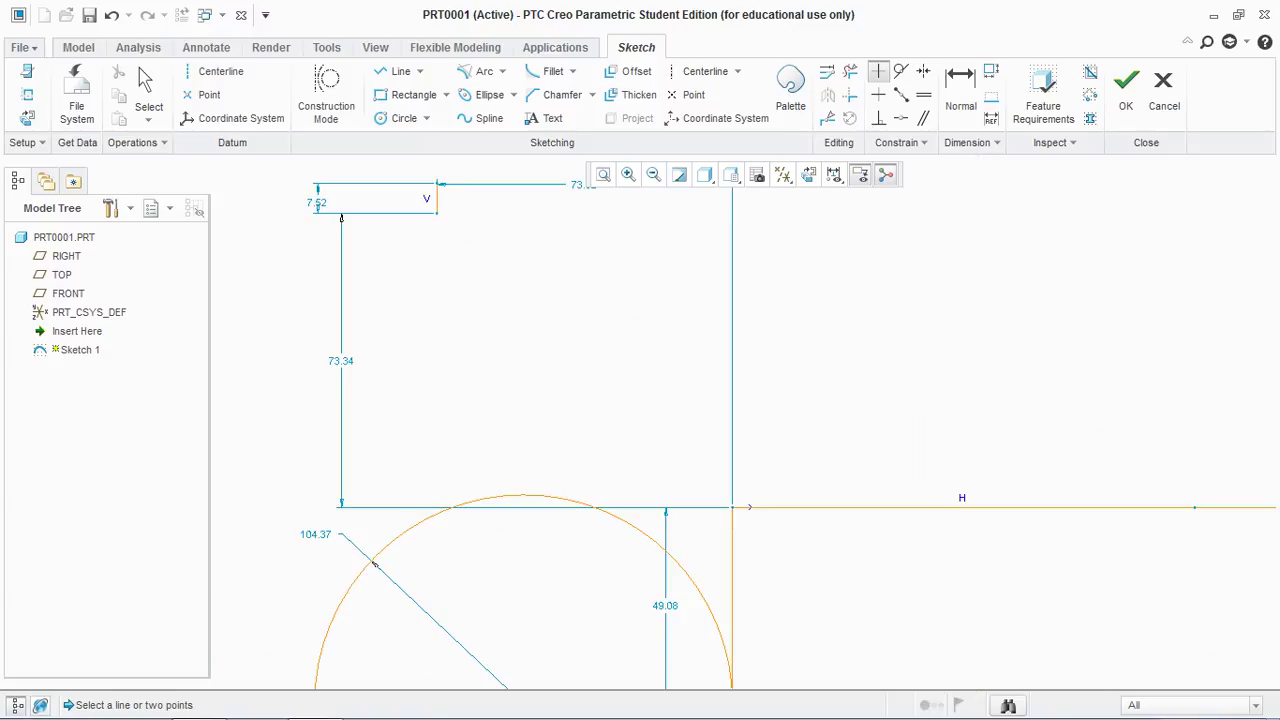
scroll(450, 215, "down", 2)
scroll(446, 200, "up", 5)
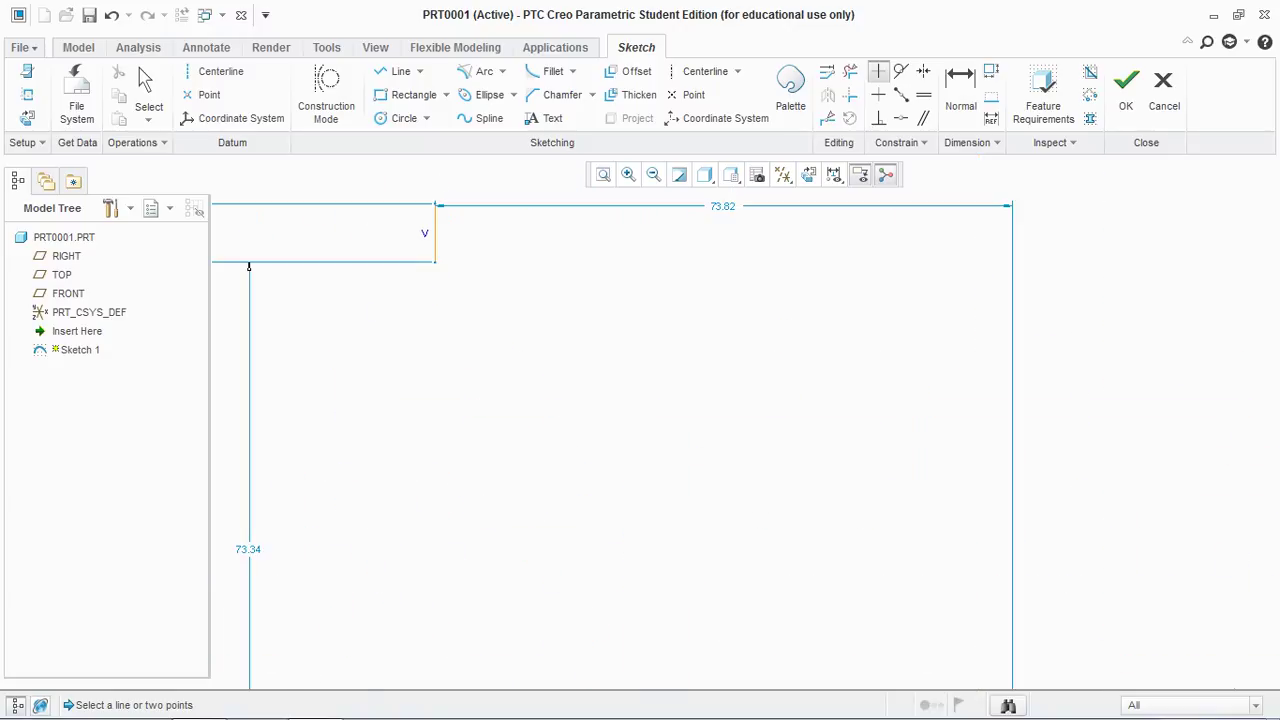
left_click_drag(249, 266, 973, 160)
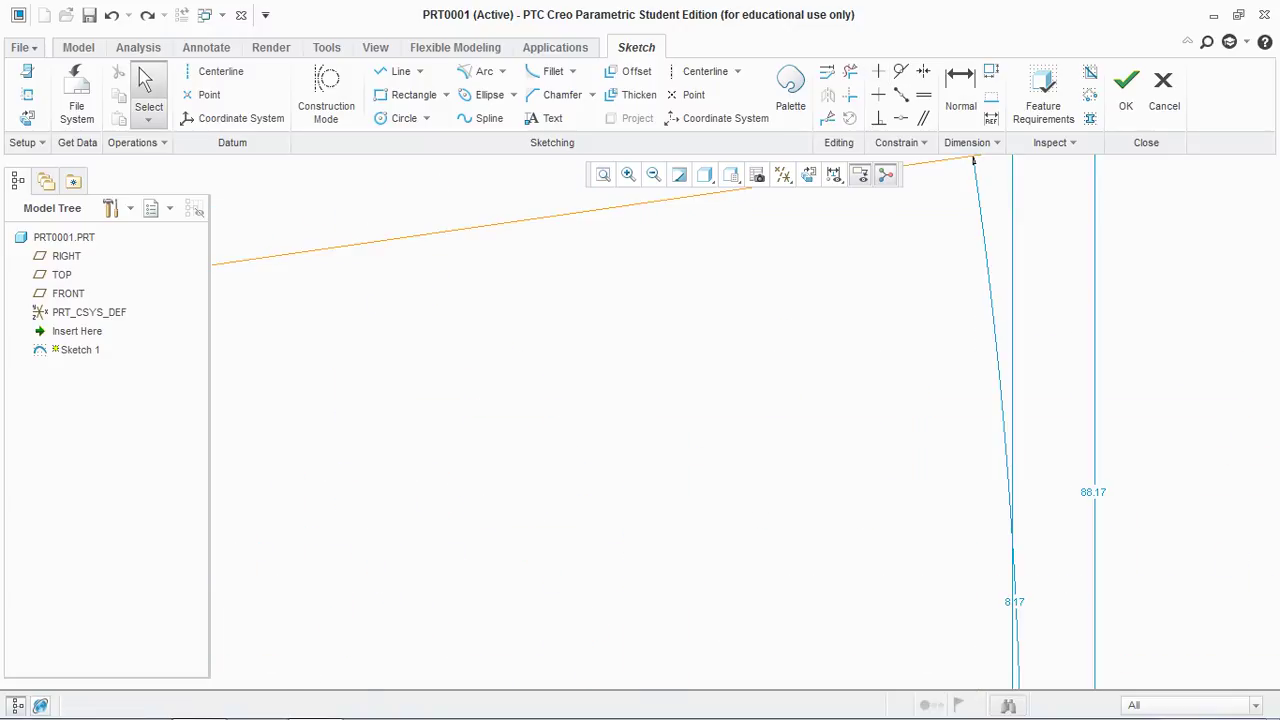
scroll(723, 311, "down", 3)
scroll(669, 340, "down", 3)
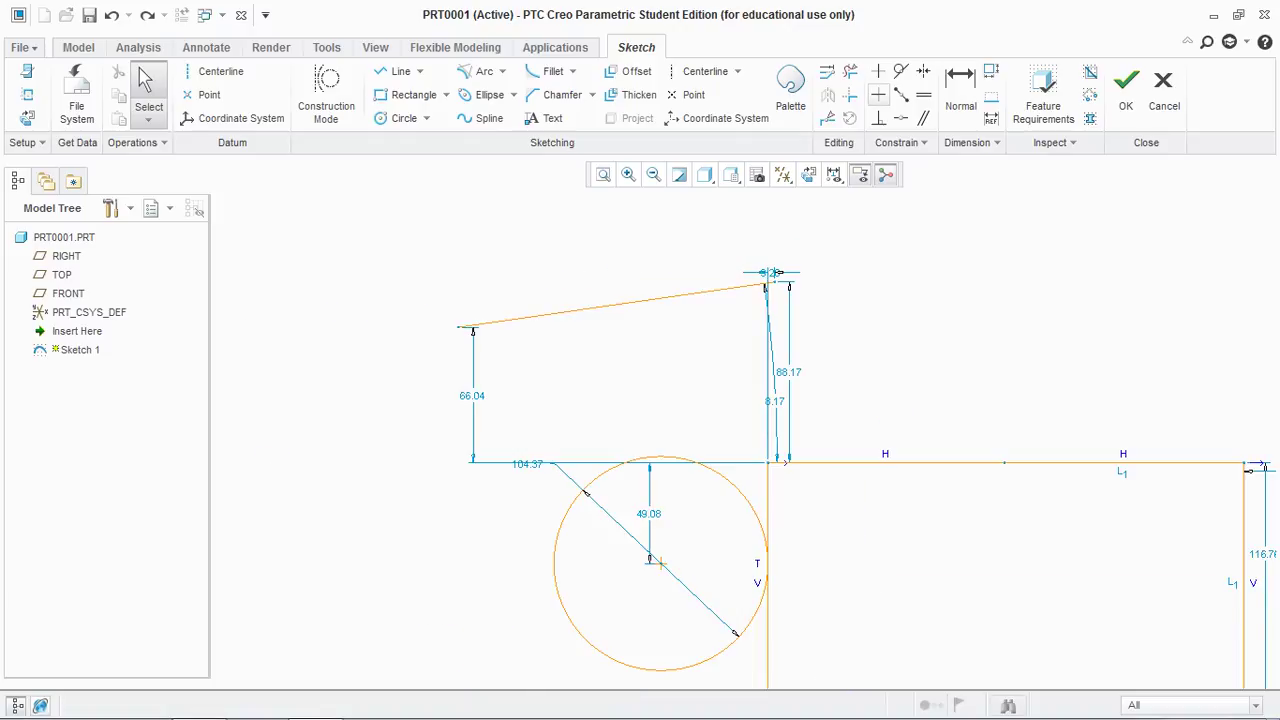
Apply a Horizontal constraint to the slanted line above the circle.
left_click(878, 94)
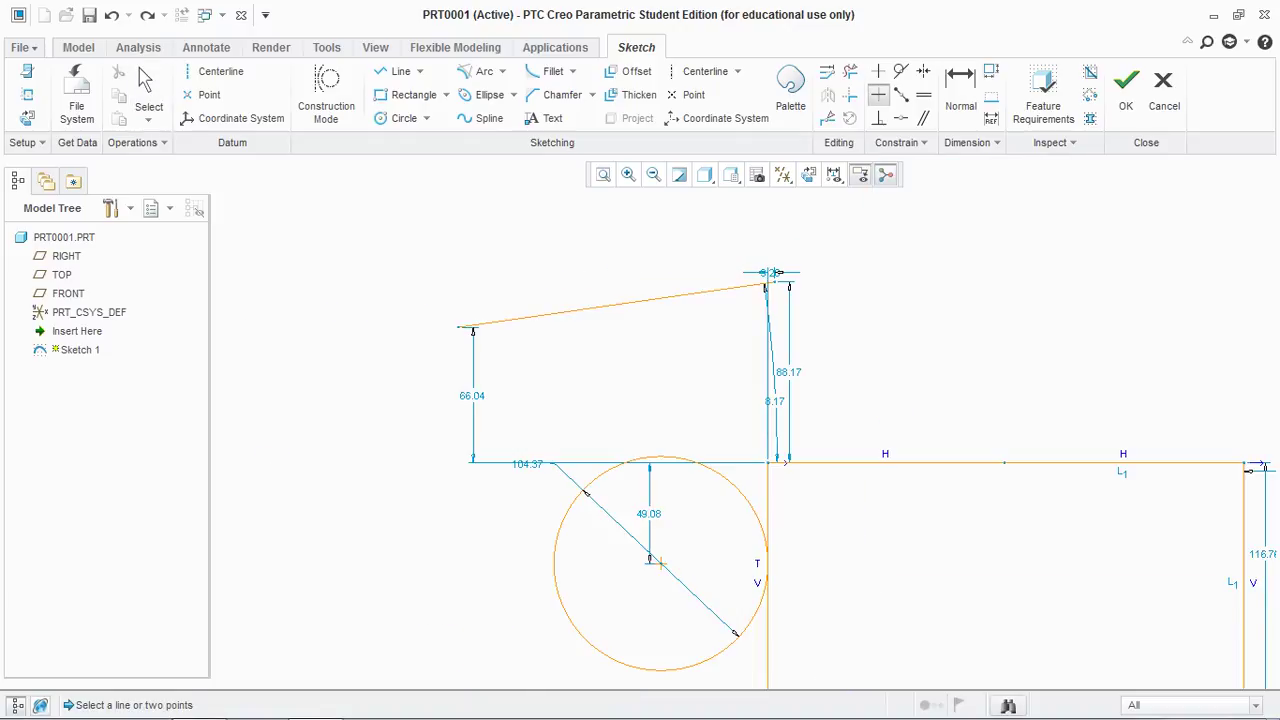
left_click(770, 274)
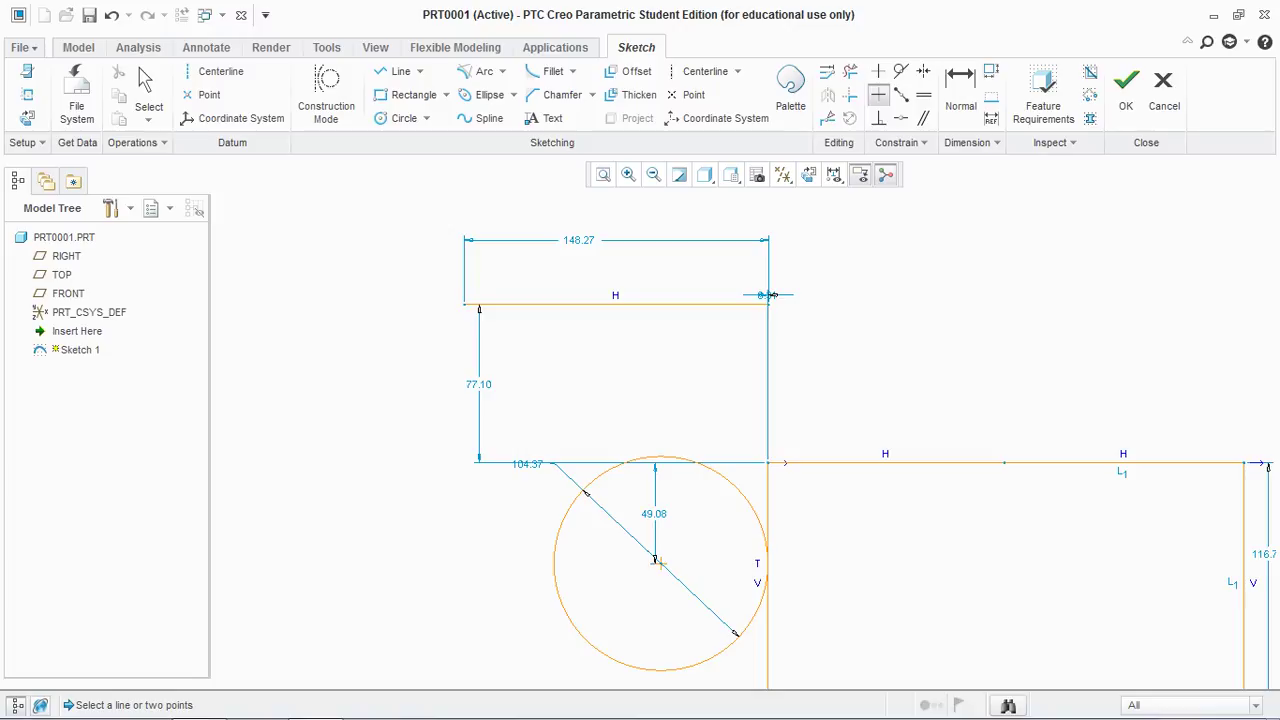
scroll(837, 325, "down", 2)
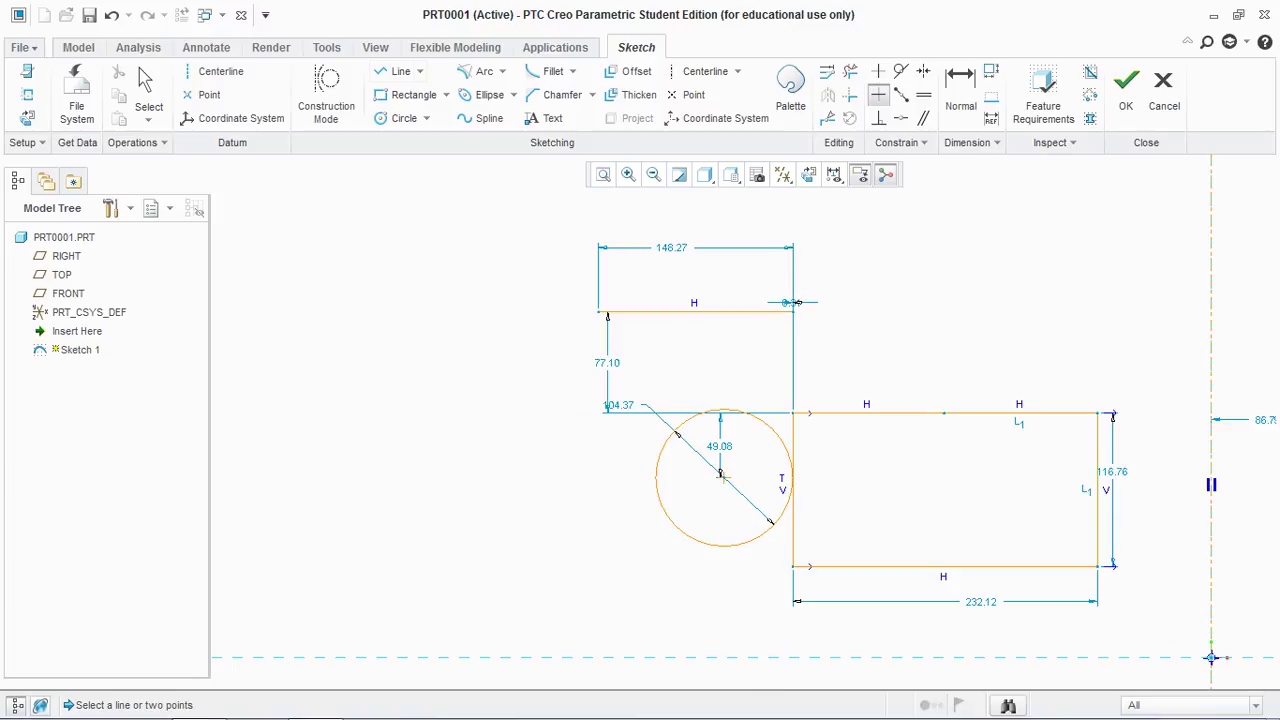
Sketch a second slanted line over the horizontal line, with its ends about 14 and 66 above it.
left_click(400, 72)
scroll(612, 323, "down", 1)
scroll(698, 262, "up", 1)
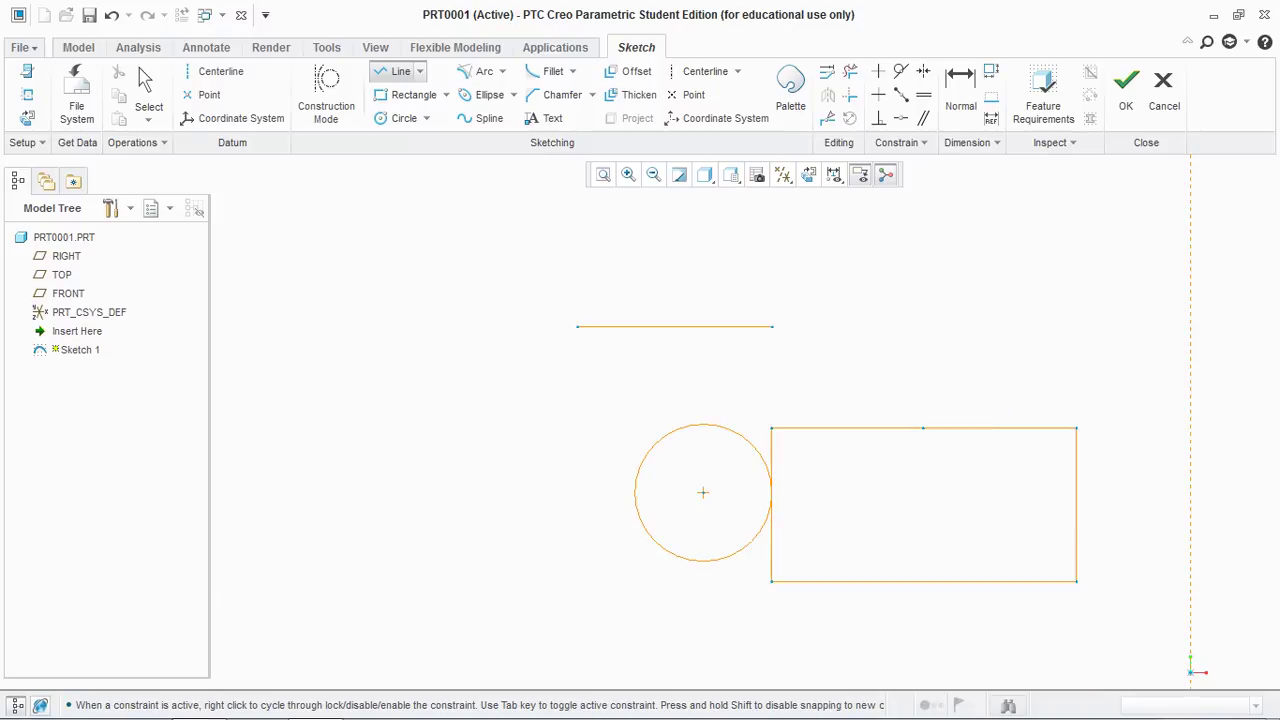
scroll(696, 265, "up", 2)
left_click(740, 226)
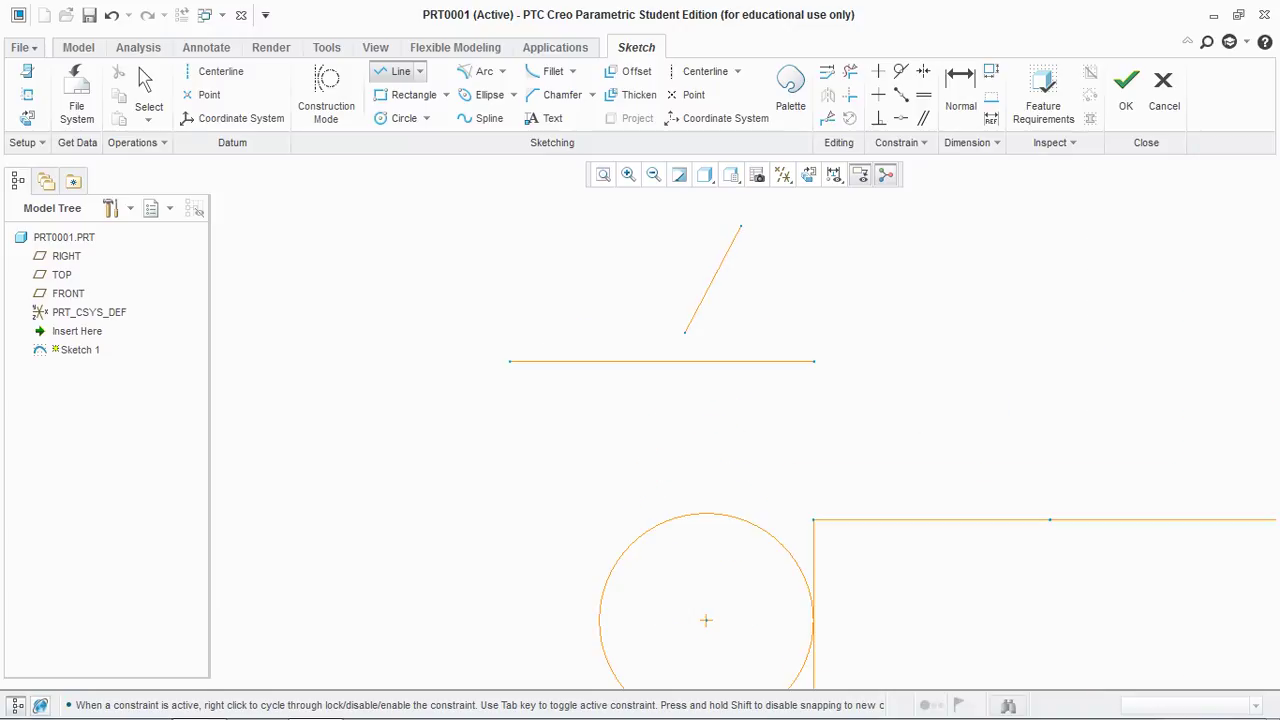
left_click(688, 323)
middle_click(688, 323)
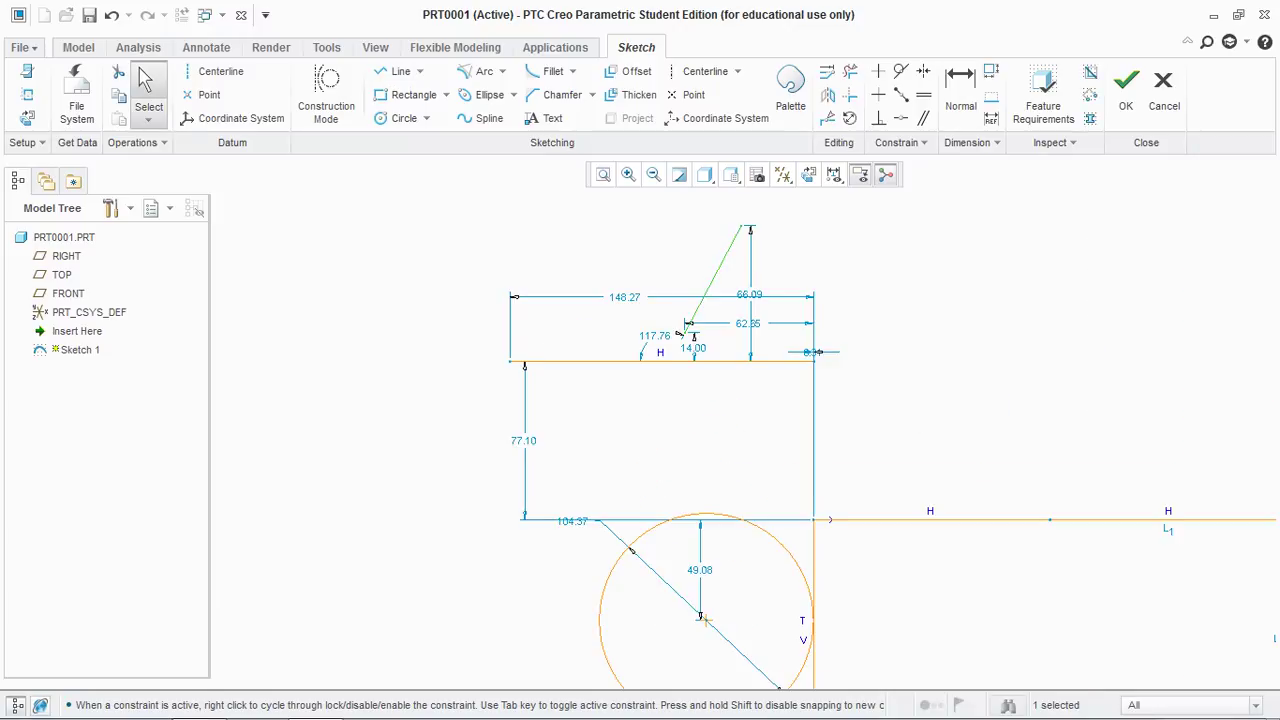
Apply a Perpendicular constraint between the horizontal line above the circle and the slanted line over it.
middle_click(686, 330)
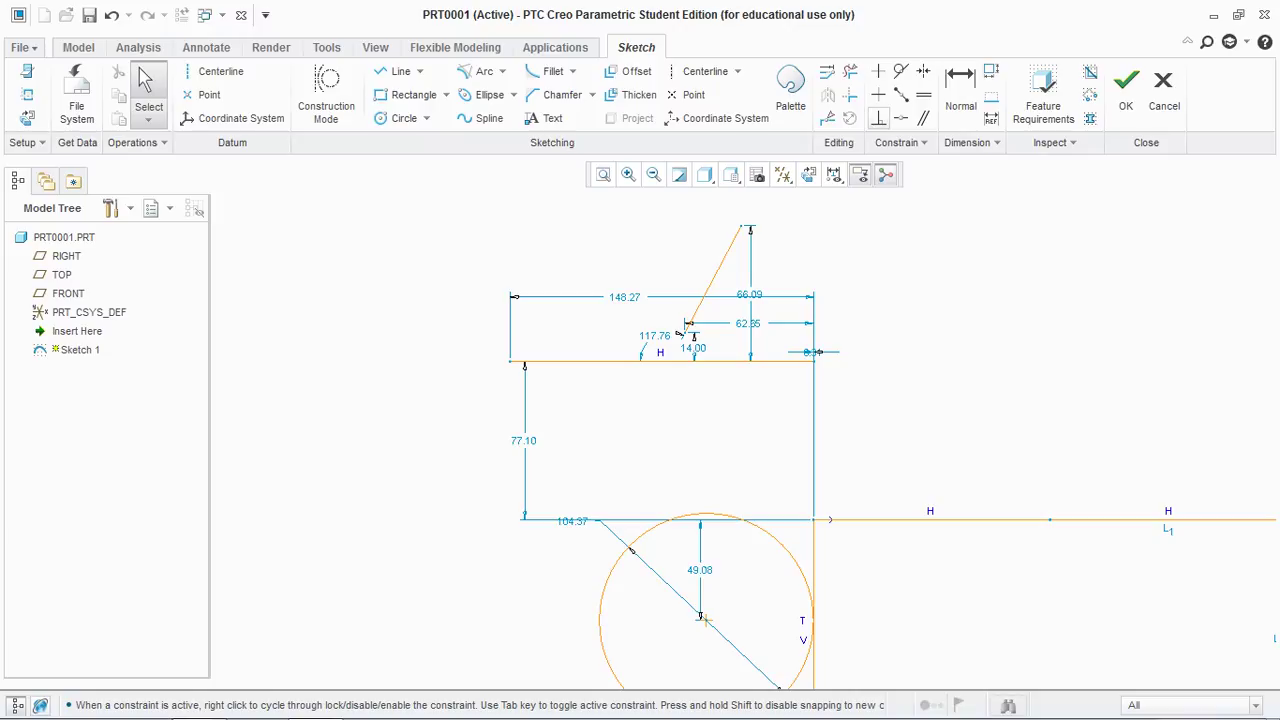
left_click(879, 118)
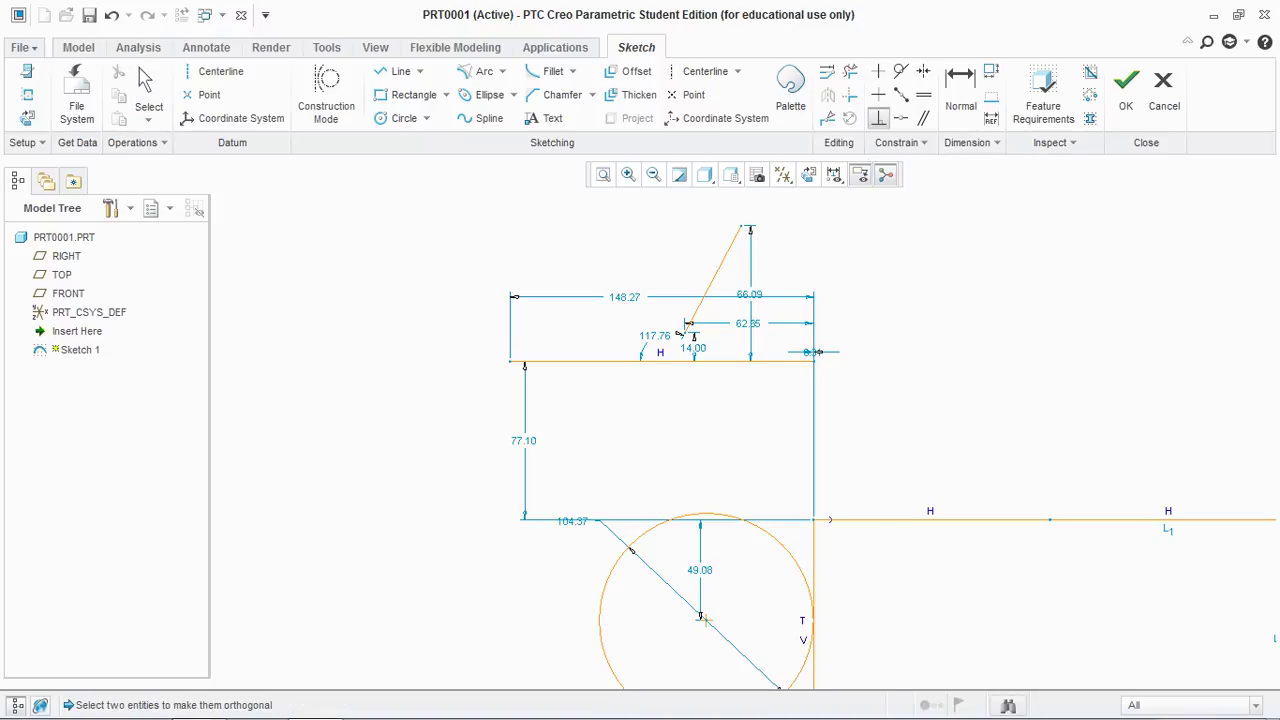
left_click(720, 361)
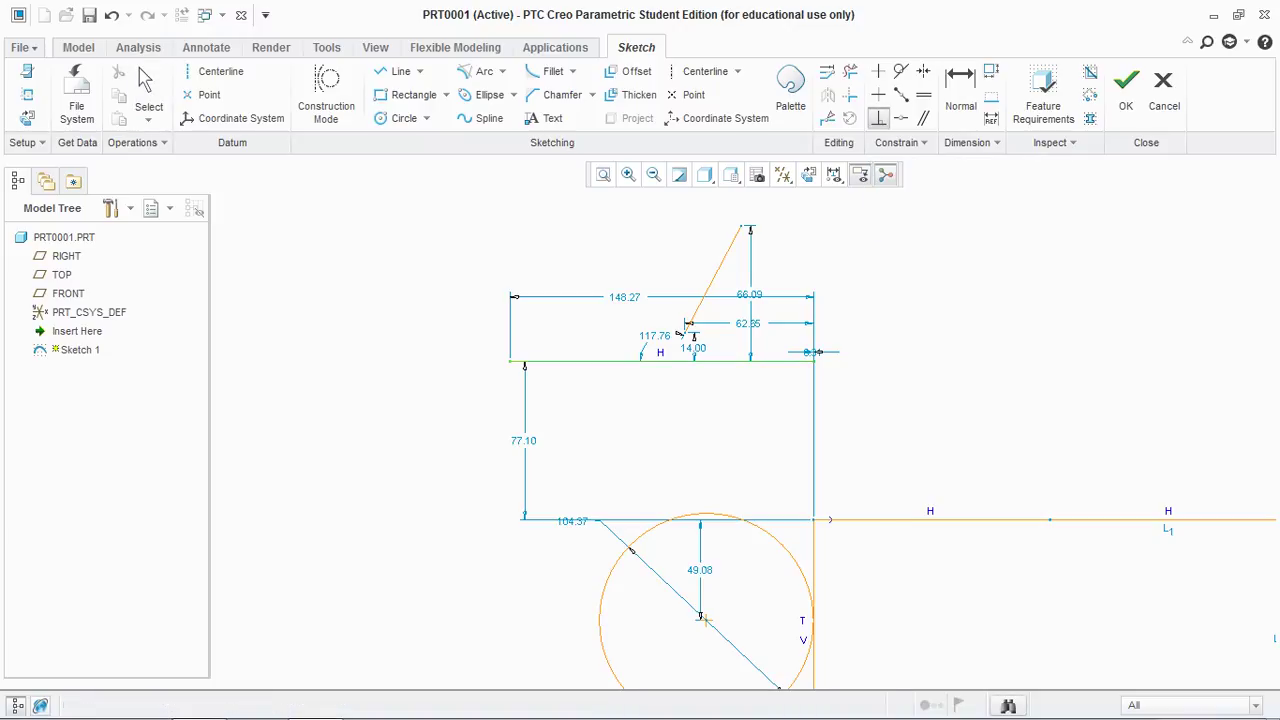
left_click(687, 325)
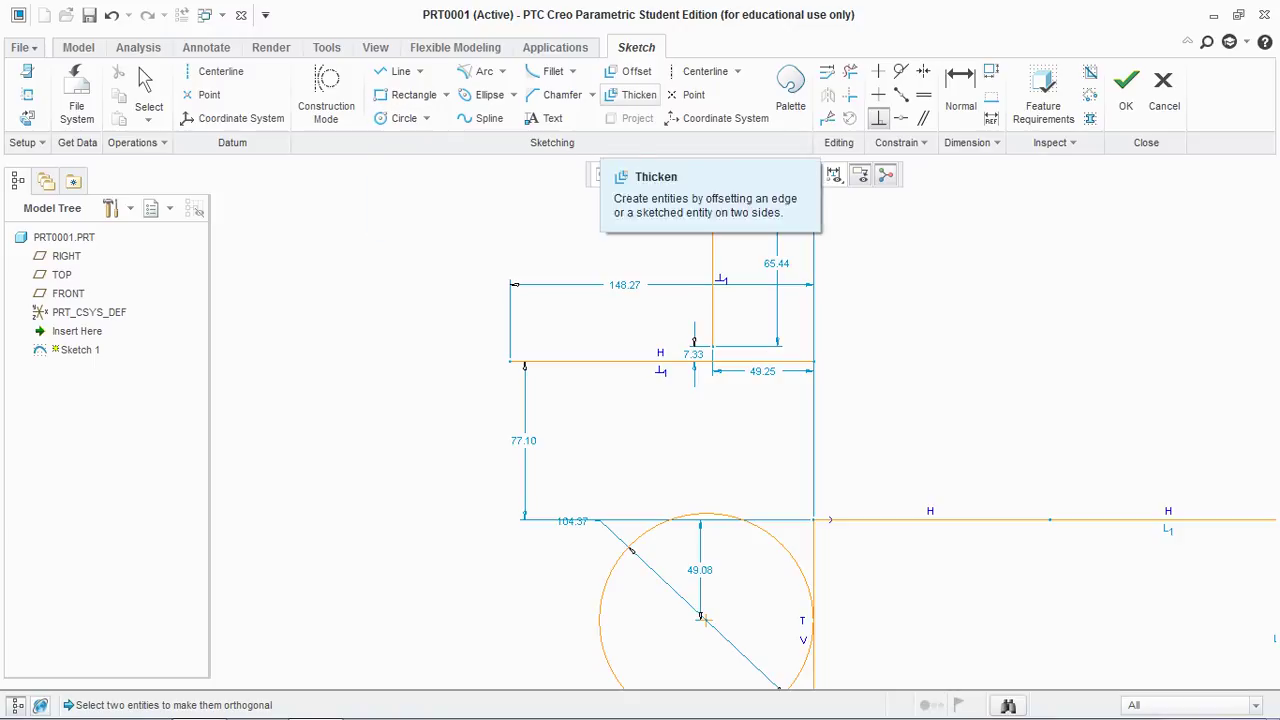
Place a point about 48 above the long horizontal line and 191 left of the vertical line, plus a horizontal line about 29 long just below it.
left_click(690, 94)
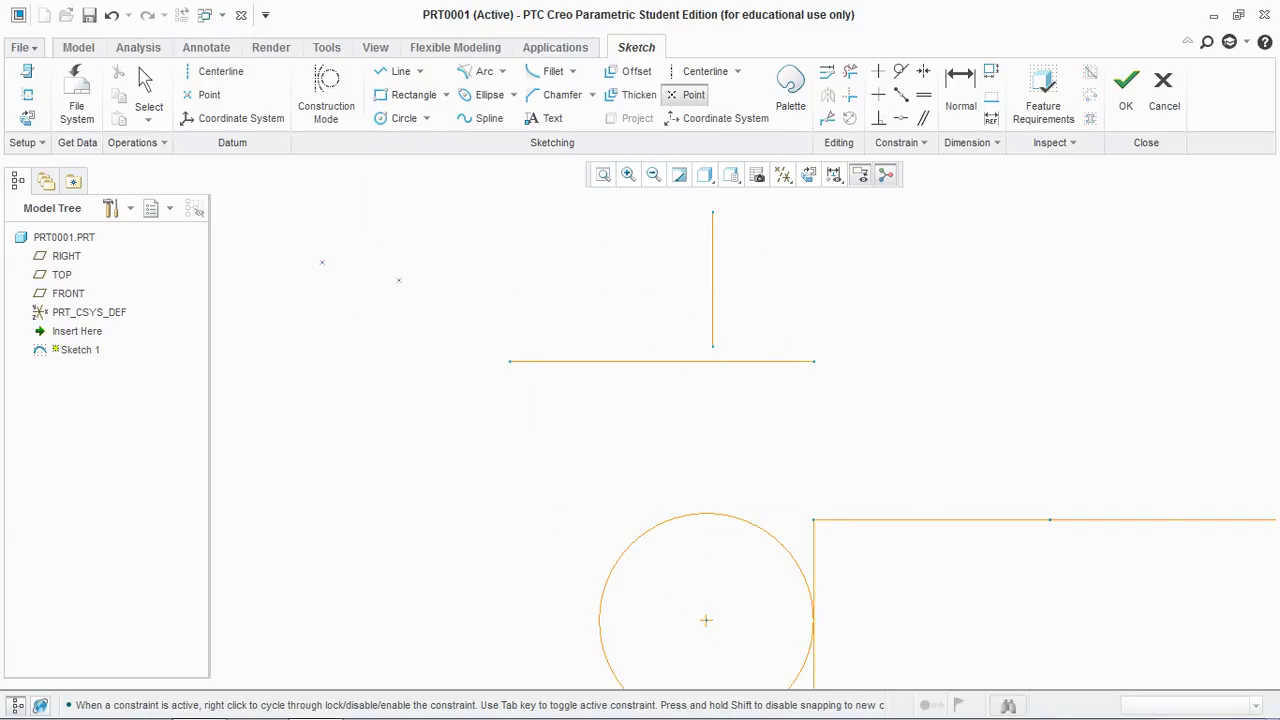
middle_click(435, 252)
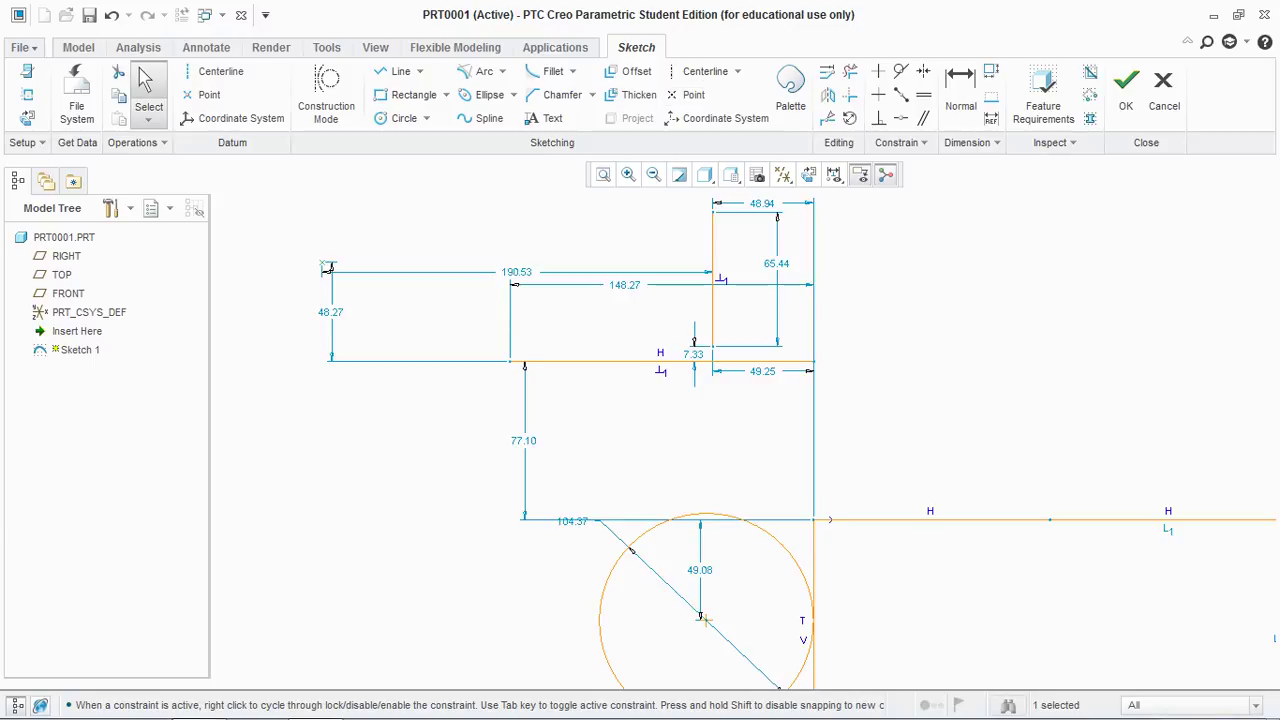
left_click(400, 72)
scroll(340, 282, "down", 3)
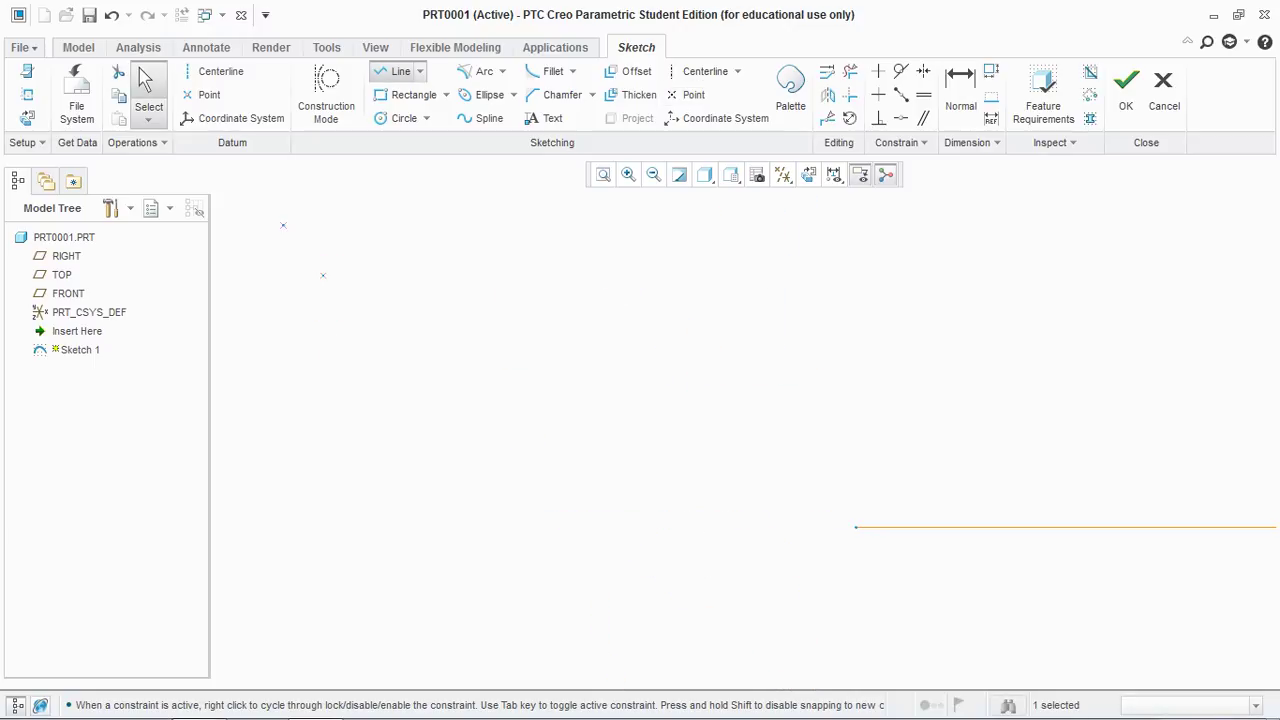
left_click(268, 257)
left_click(454, 257)
middle_click(458, 259)
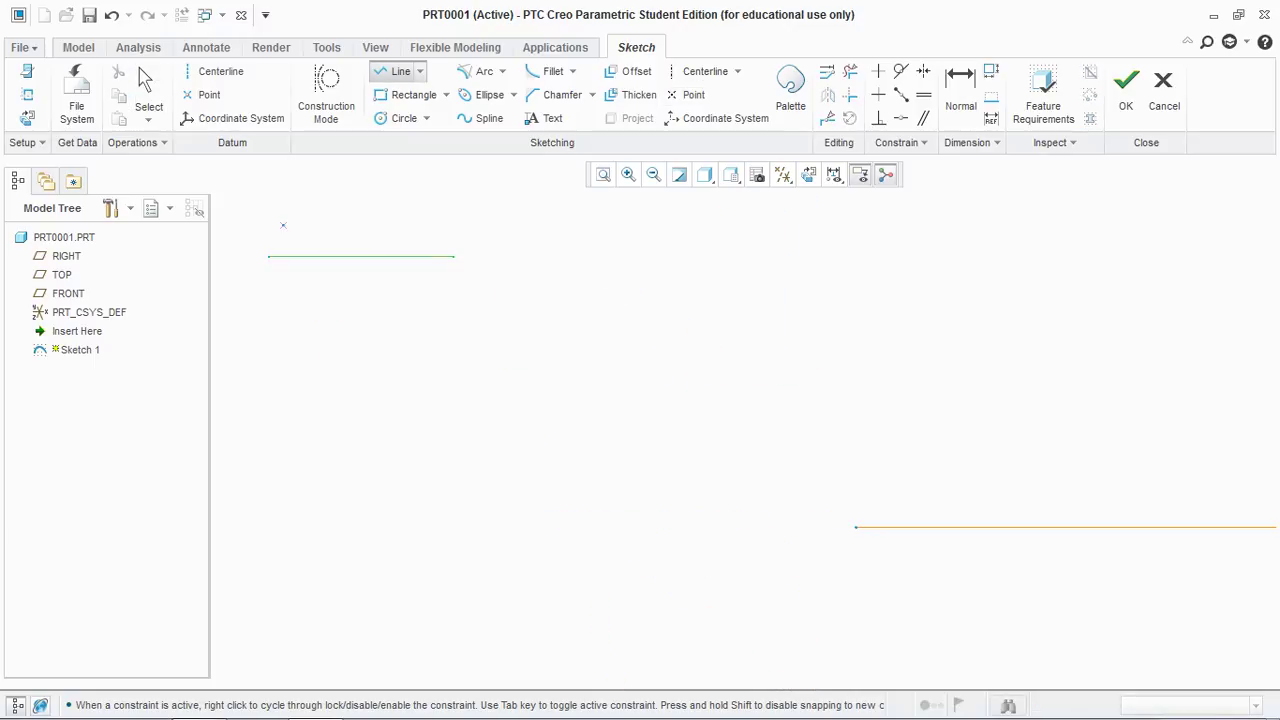
middle_click(484, 288)
scroll(690, 348, "up", 2)
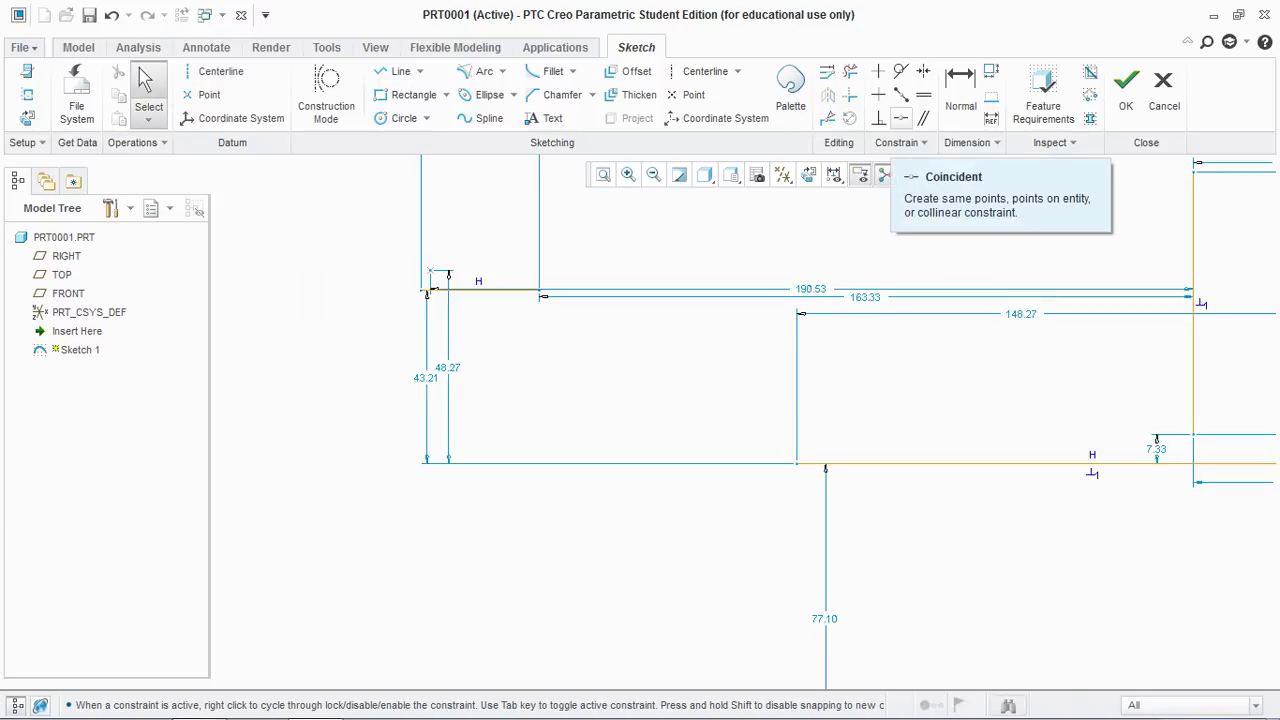
Apply a Coincident constraint to put the sketch point on the short horizontal line below it.
left_click(900, 118)
scroll(474, 250, "down", 3)
scroll(446, 266, "down", 3)
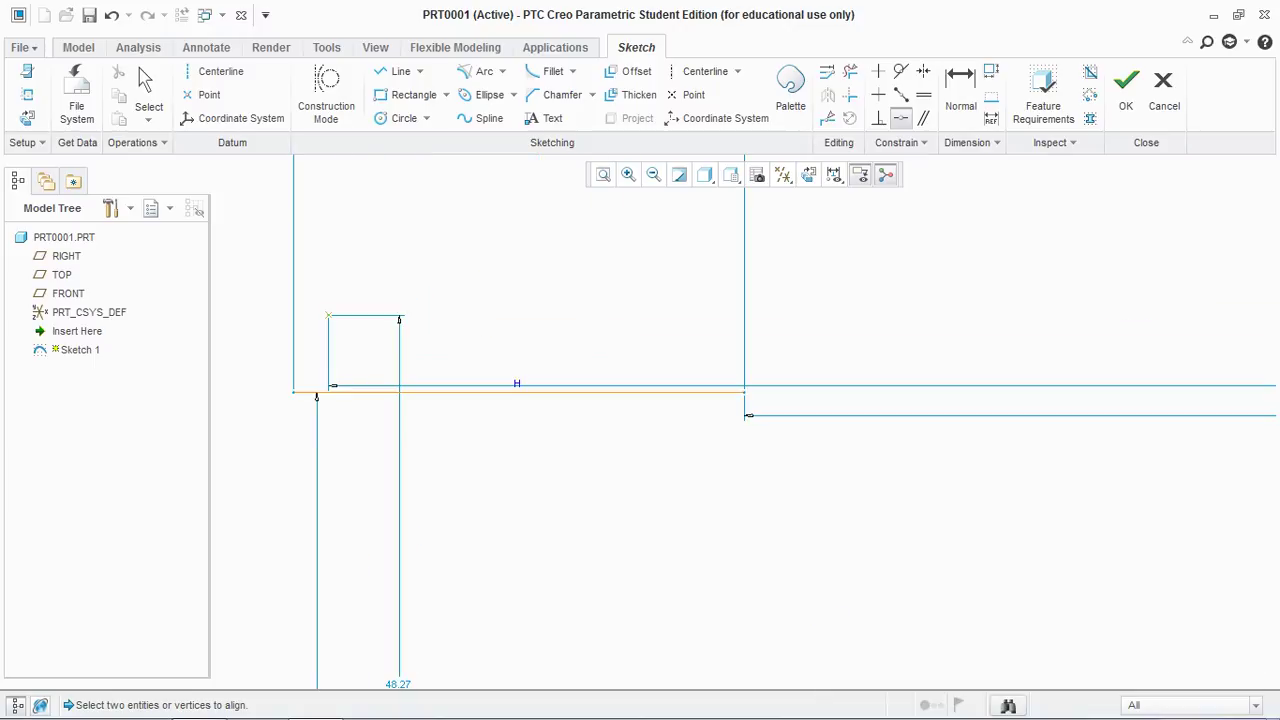
left_click(328, 315)
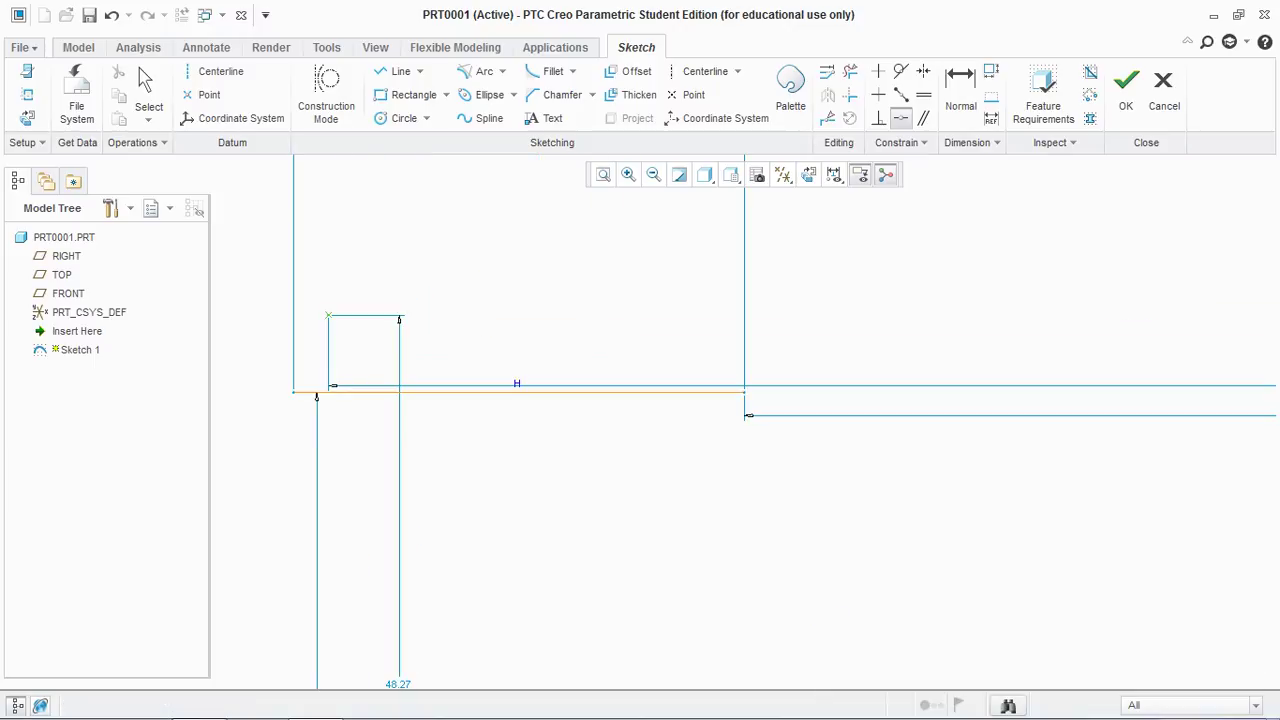
left_click(430, 392)
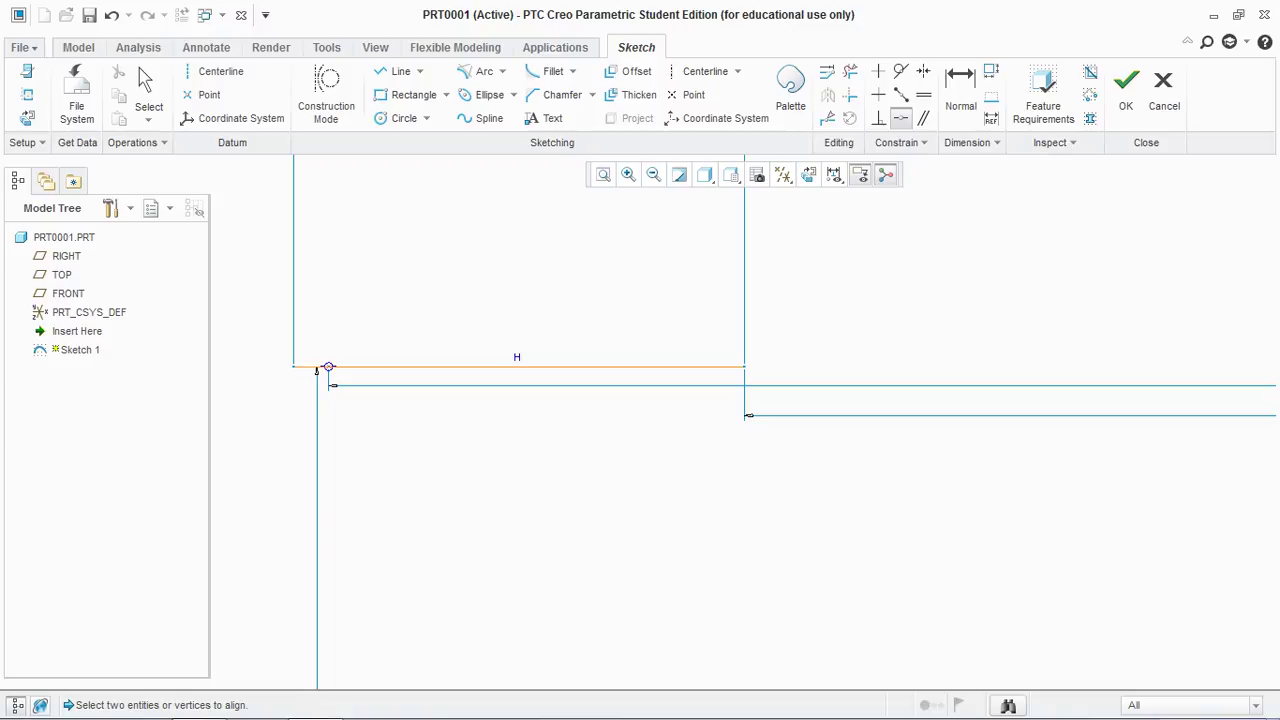
scroll(598, 264, "down", 3)
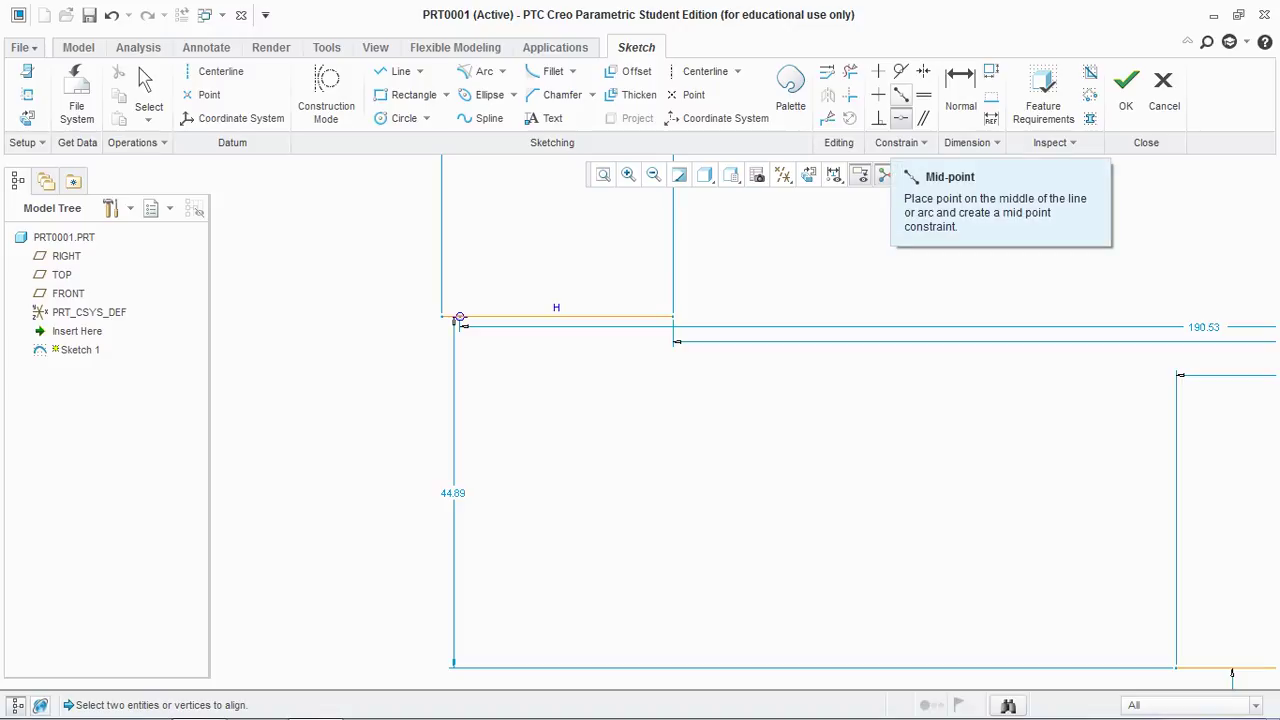
left_click(901, 94)
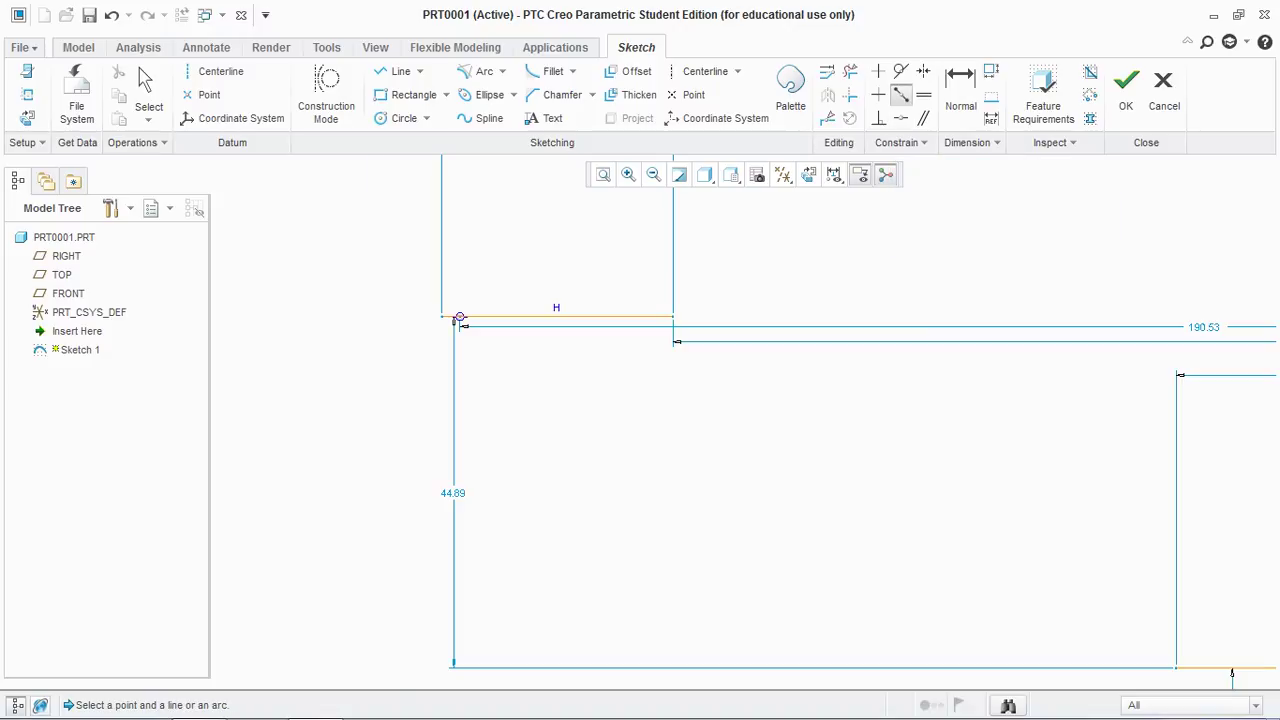
scroll(491, 314, "up", 3)
left_click(491, 323)
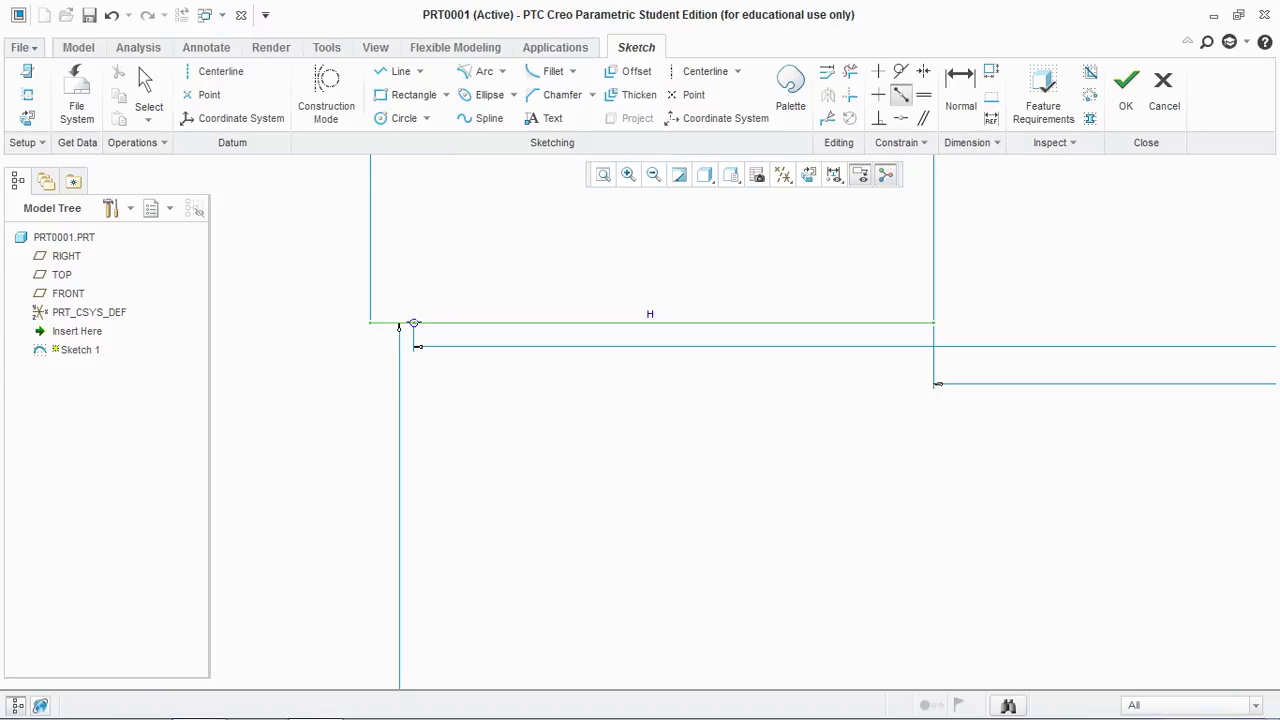
scroll(630, 396, "down", 3)
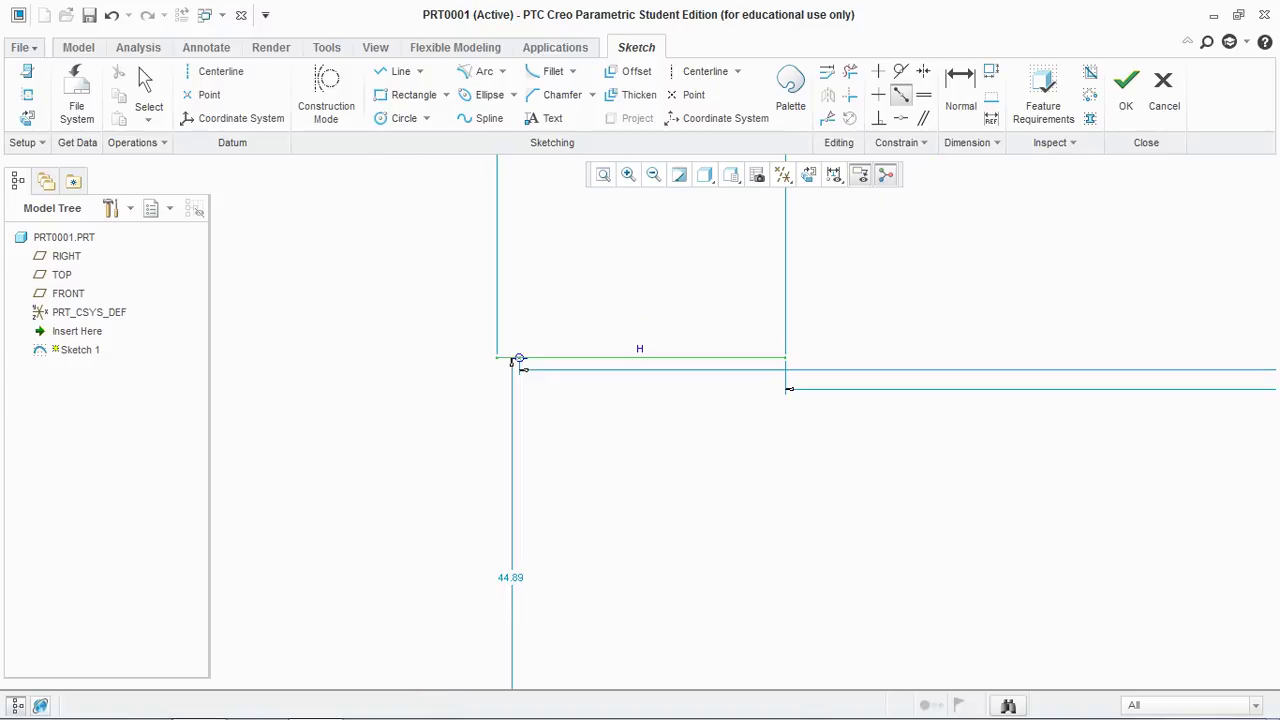
Sketch a horizontal line about 24 long, about 13 below the line that carries the point.
key("l")
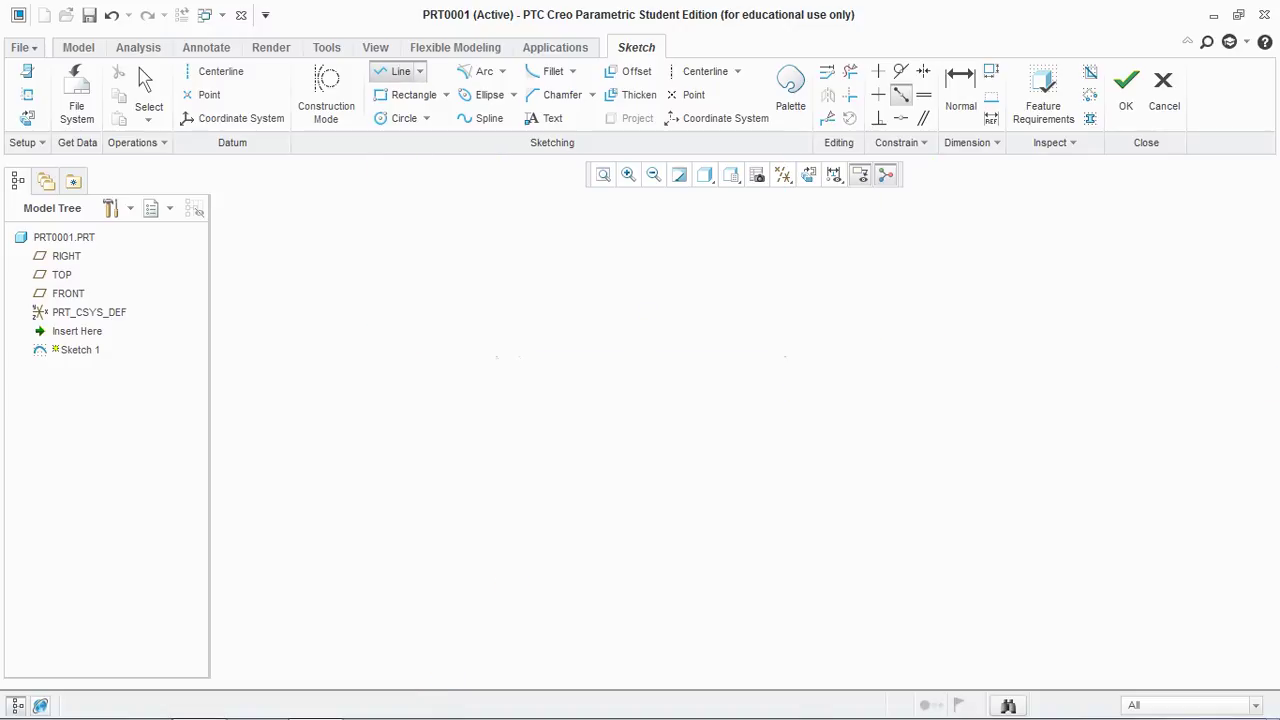
left_click(596, 482)
left_click(829, 482)
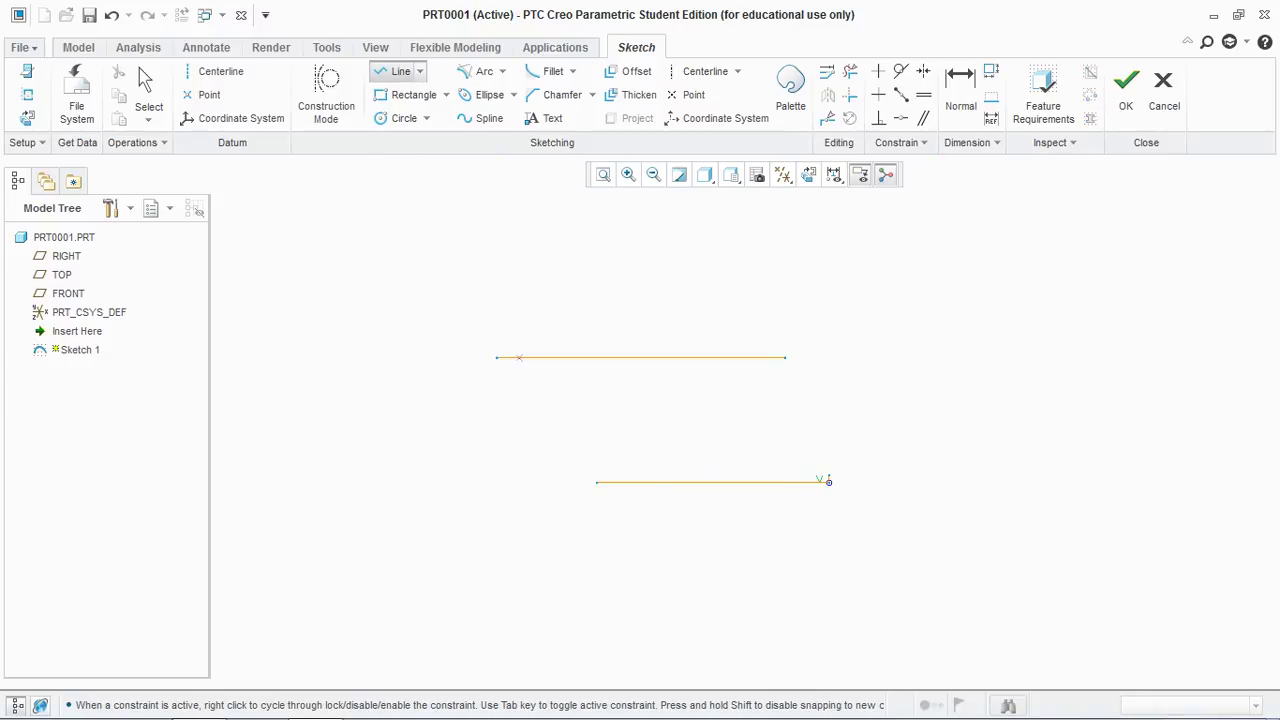
middle_click(829, 482)
middle_click(744, 547)
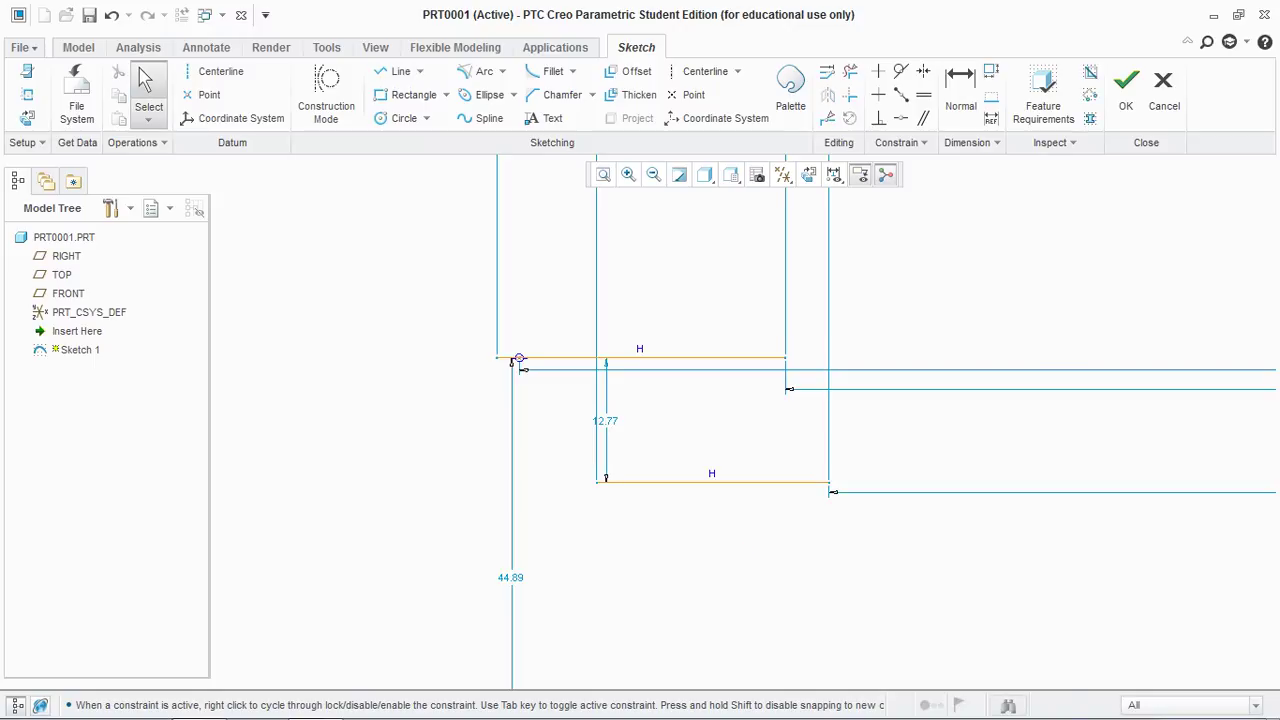
Try to apply a Mid-point constraint between the lower horizontal line and the point on the upper line.
left_click(900, 94)
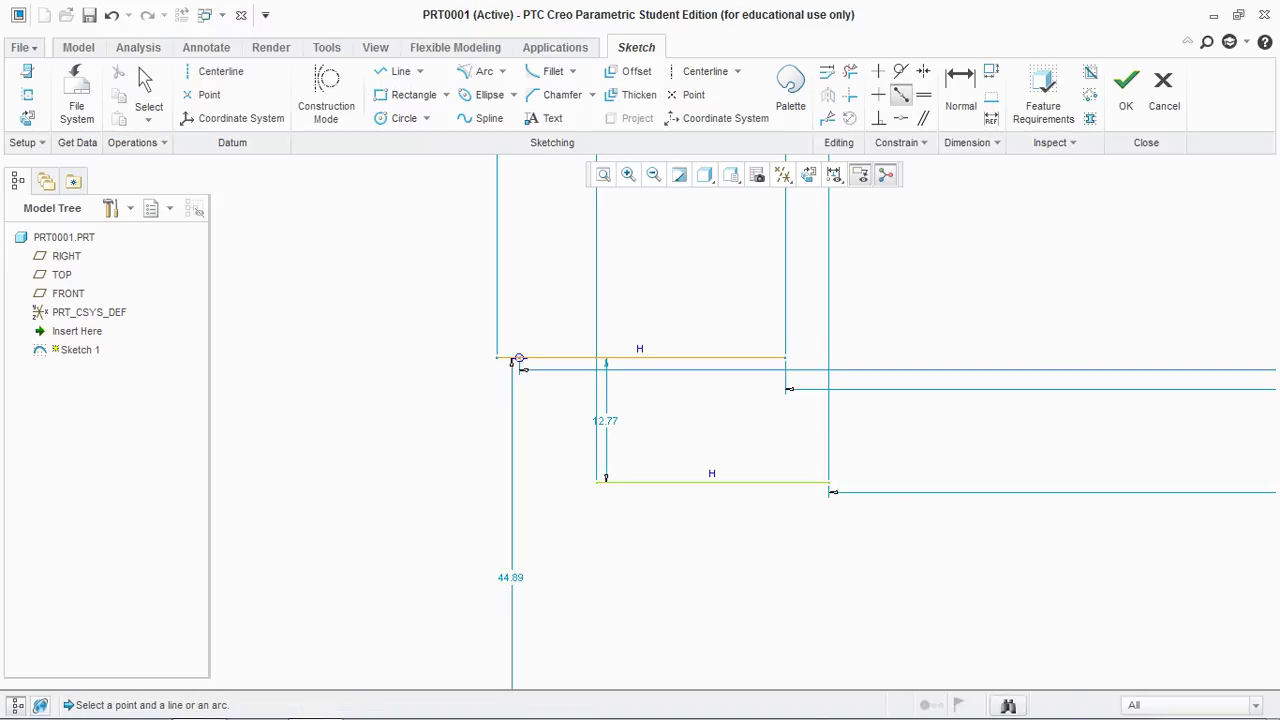
left_click(712, 482)
left_click(519, 359)
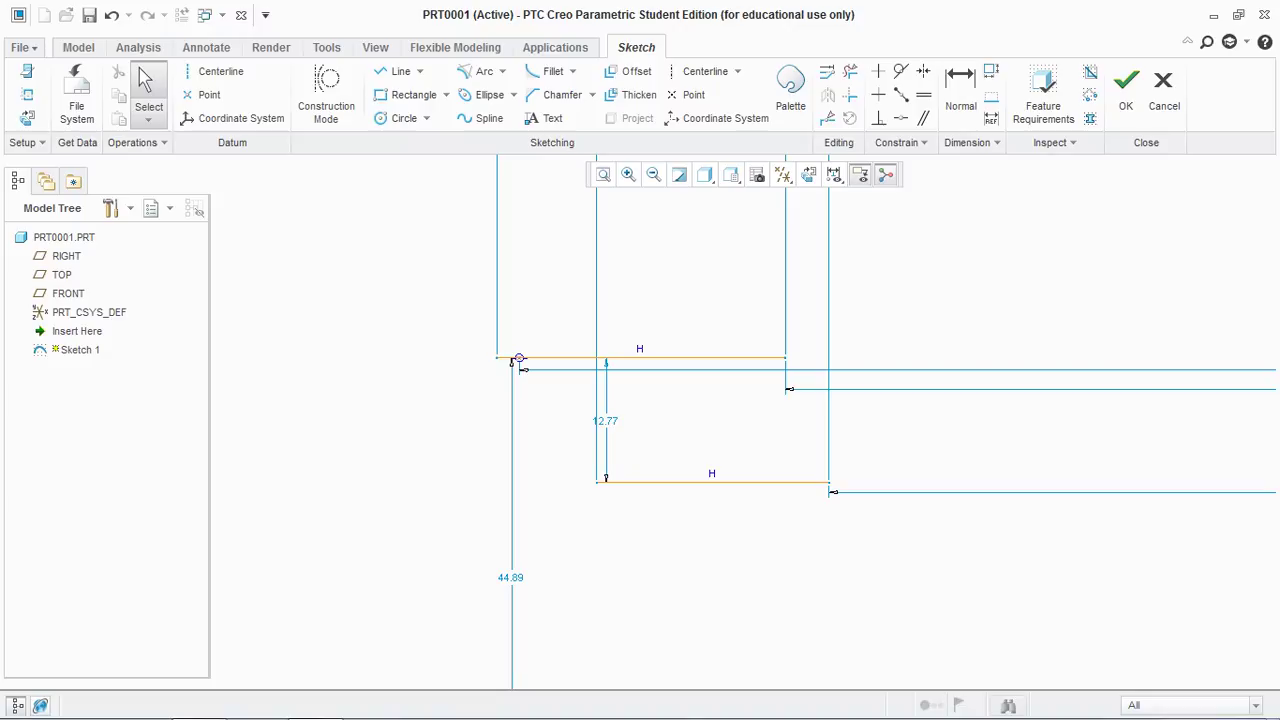
Sketch a third horizontal line about 11 long, about 4 below the second one.
scroll(799, 541, "down", 2)
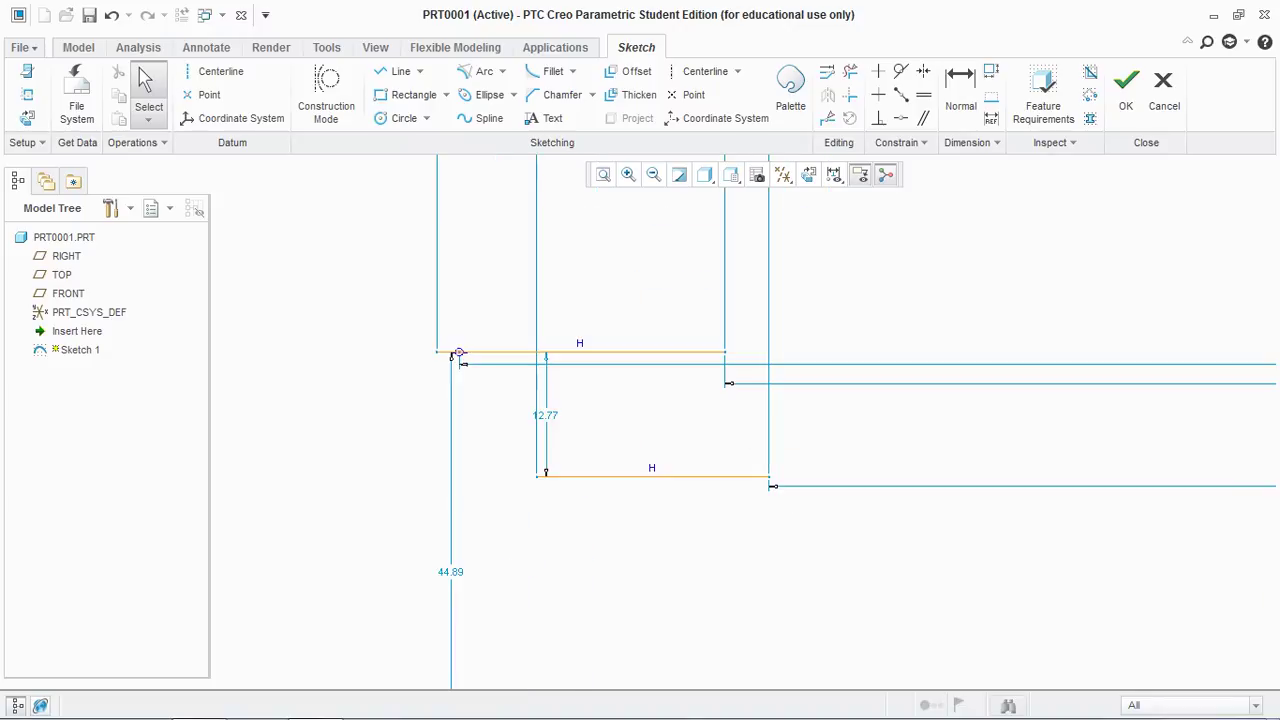
scroll(896, 433, "up", 1)
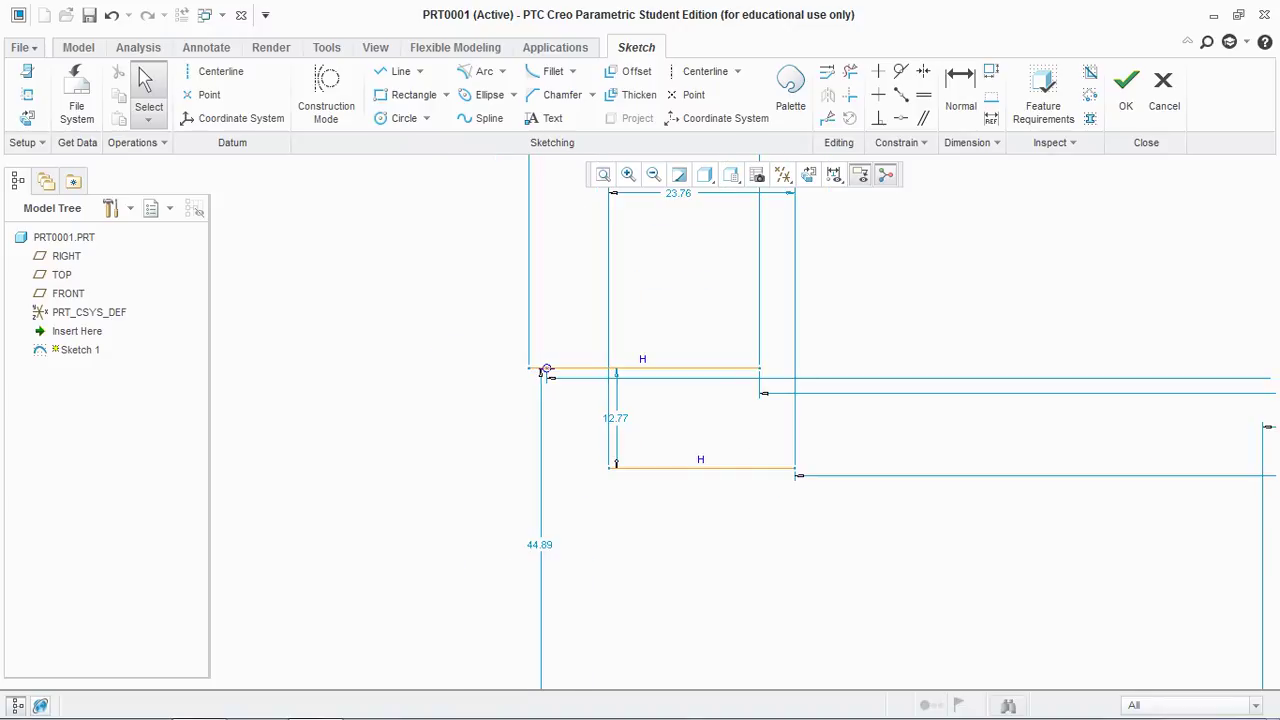
left_click(395, 71)
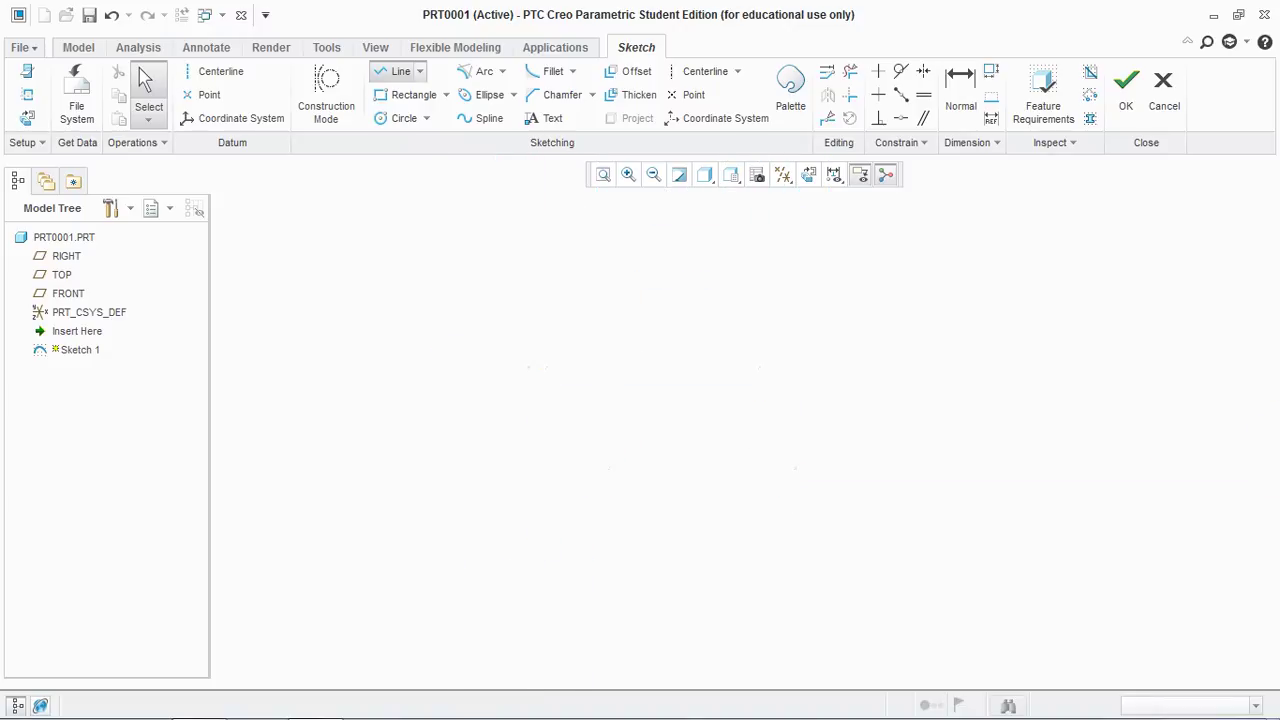
left_click(651, 499)
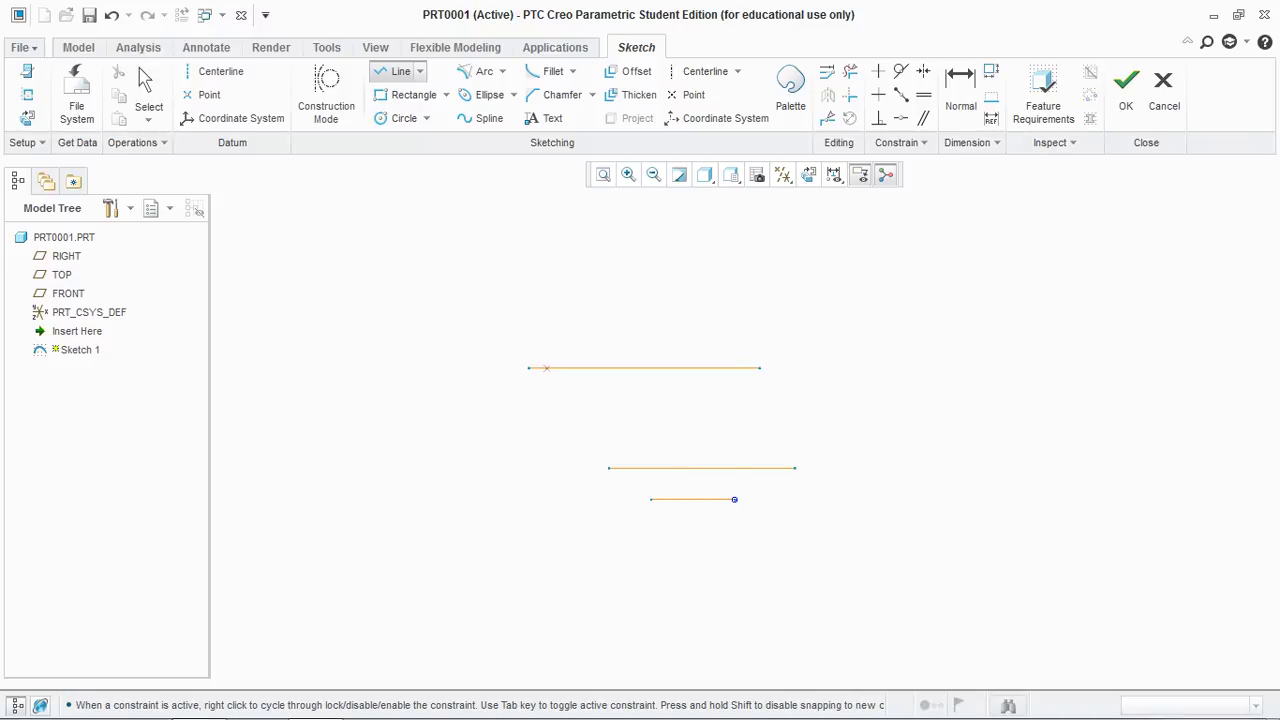
left_click(734, 499)
middle_click(734, 499)
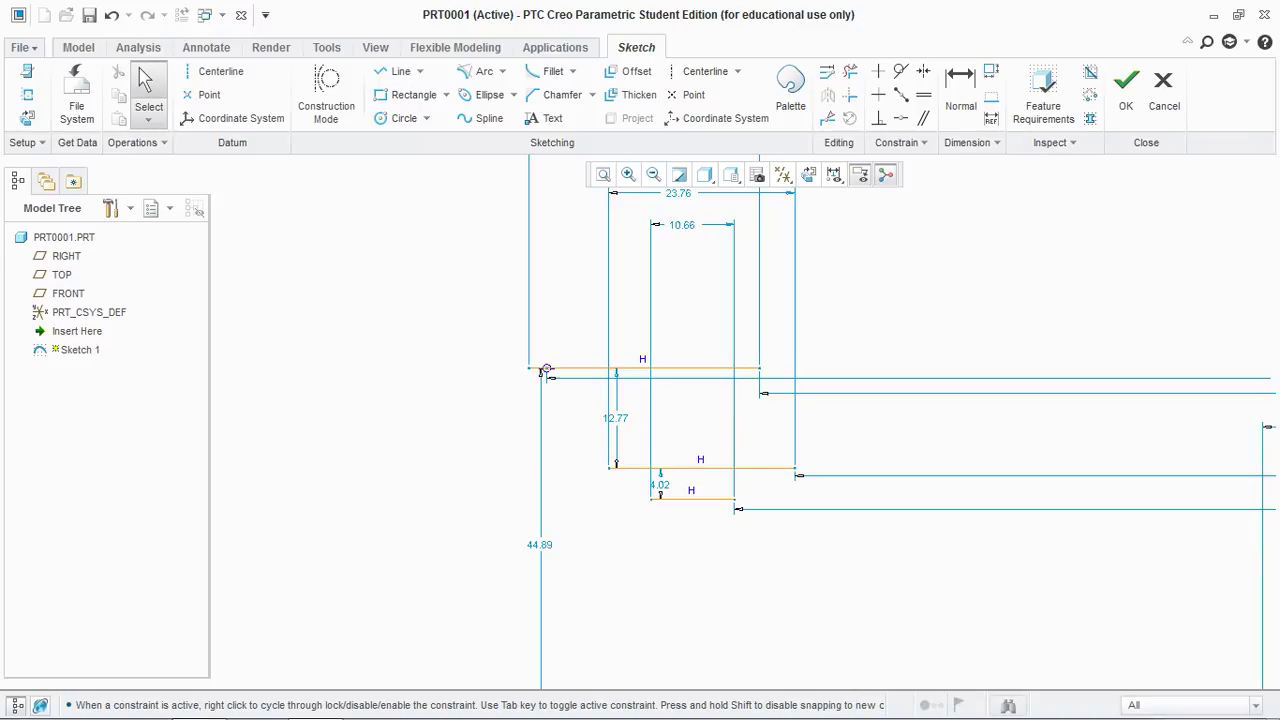
Apply an Equal constraint to the two lower horizontal lines so they have the same length.
scroll(682, 533, "down", 3)
scroll(704, 518, "up", 2)
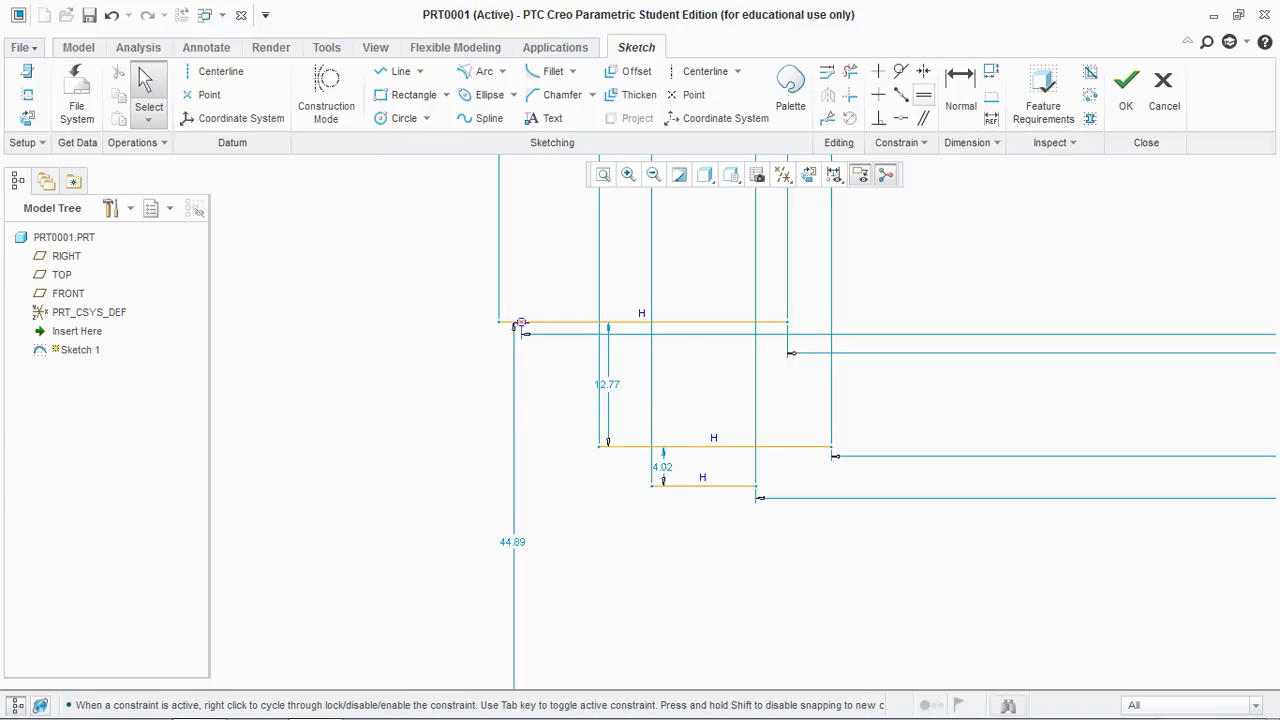
left_click(923, 94)
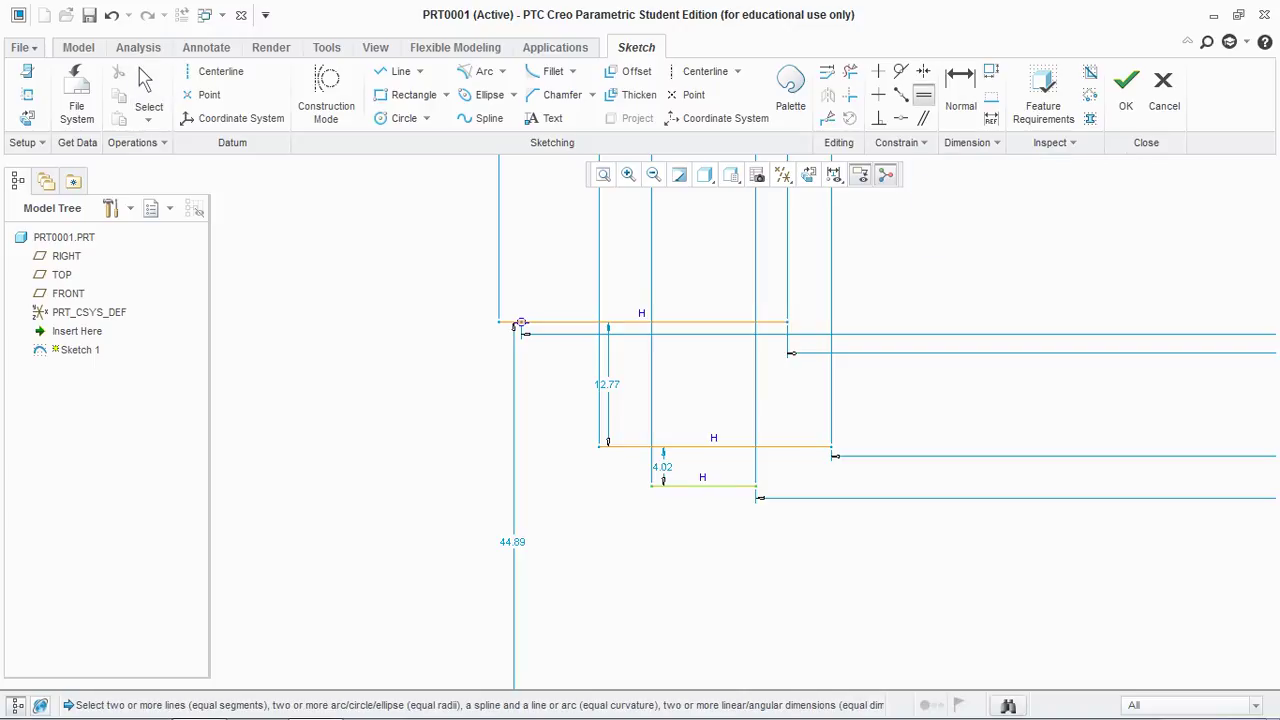
left_click(704, 486)
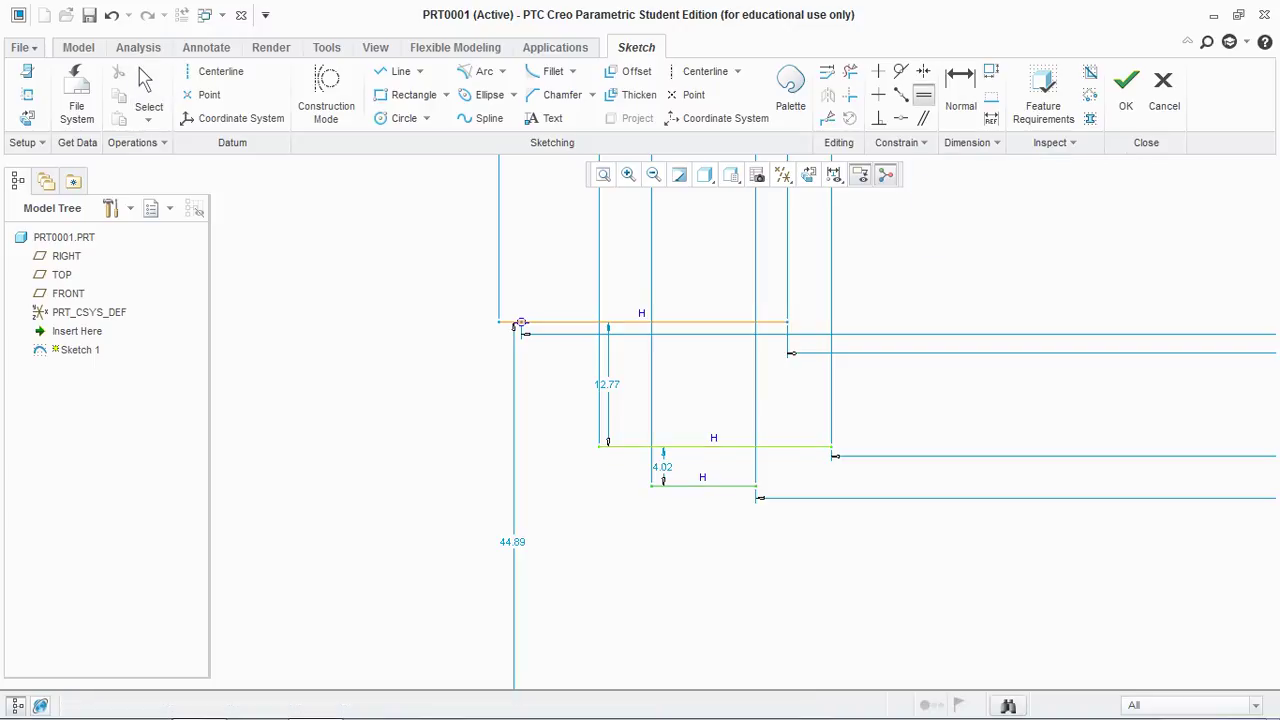
left_click(714, 447)
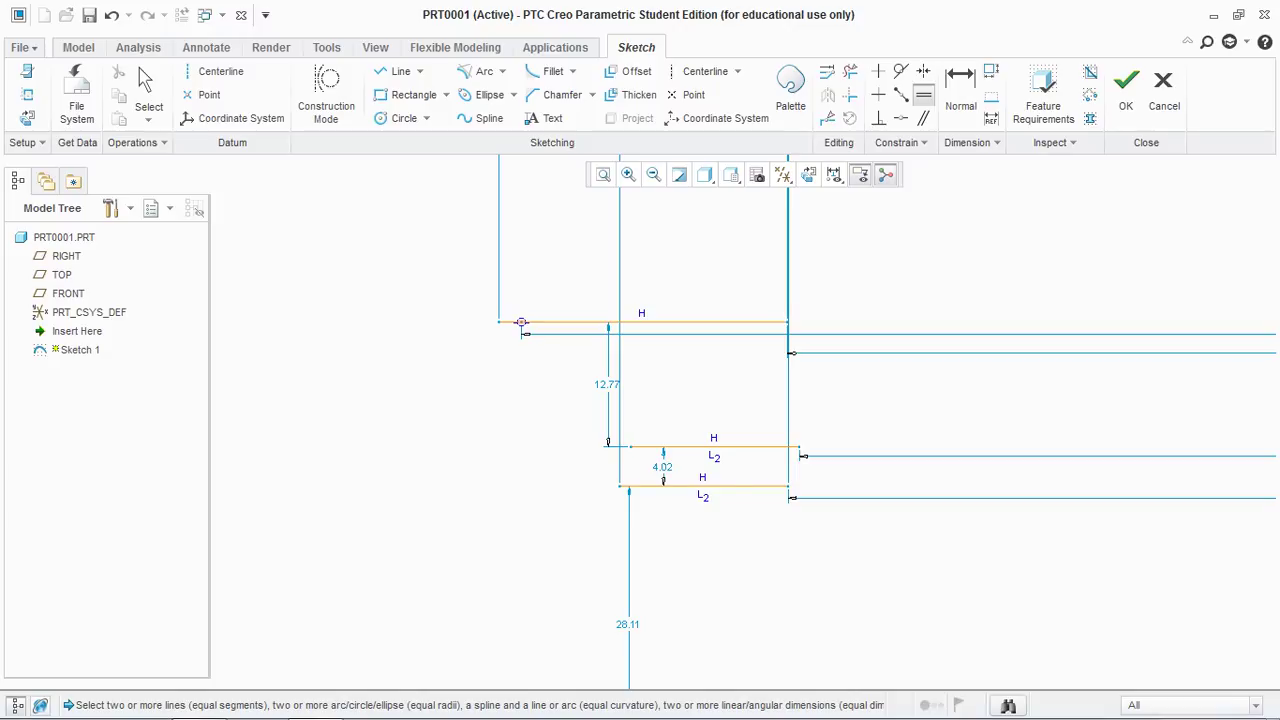
Sketch a slanted line left of the three horizontal lines, with its ends about 2 and 26 above the level of the upper one.
scroll(782, 541, "up", 2)
left_click(396, 72)
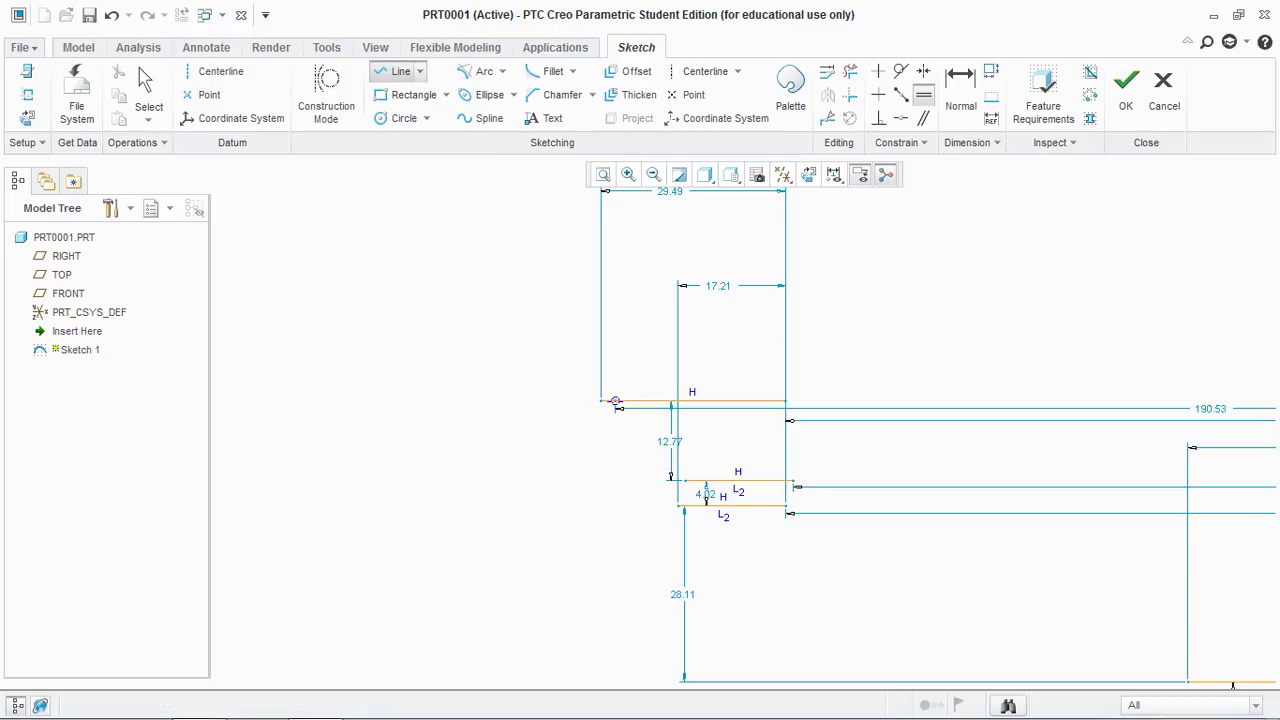
left_click(278, 386)
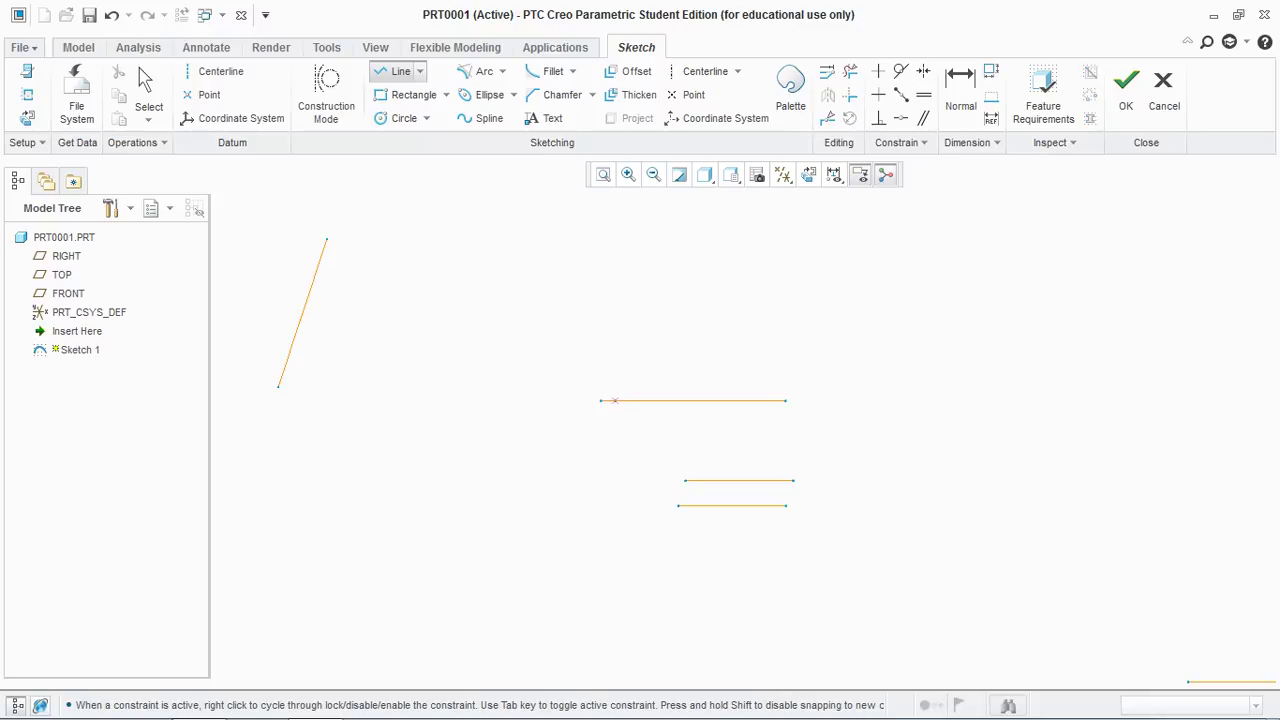
left_click(326, 240)
middle_click(360, 259)
Sketch a vertical line about 28 long just right of the slanted line, with its lower end about 5 below the upper horizontal line's level.
left_click(360, 259)
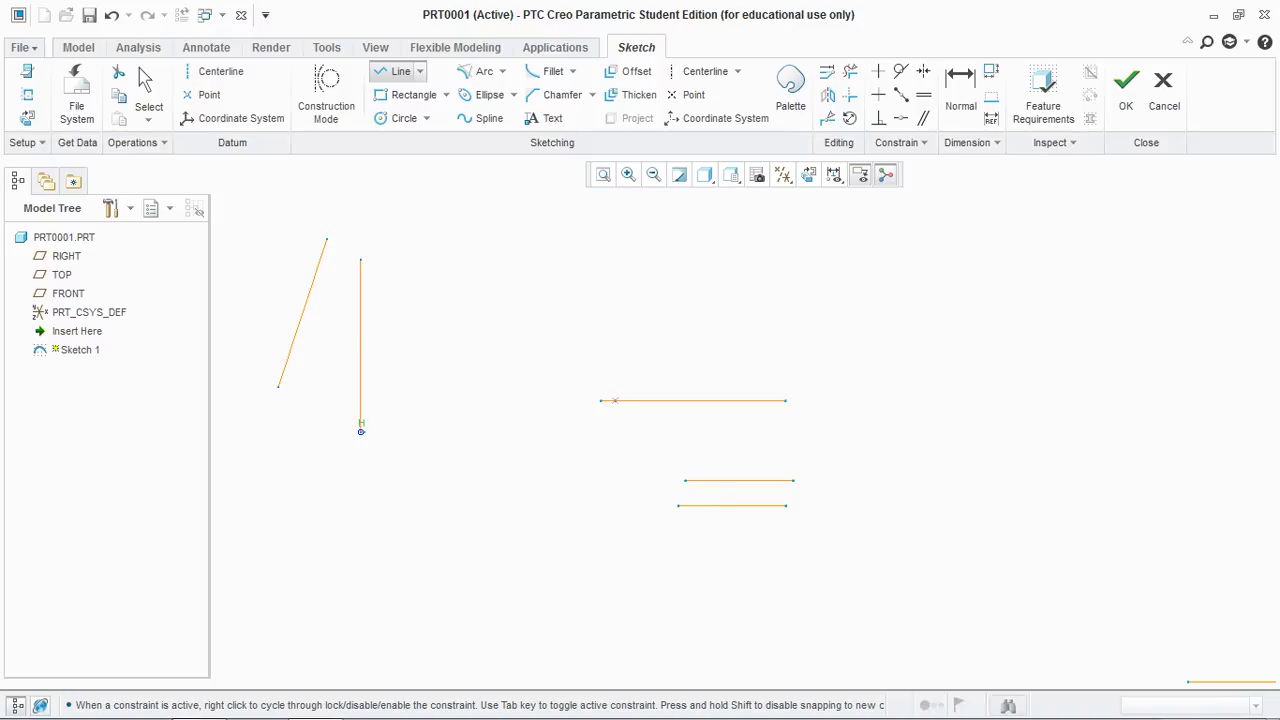
left_click(360, 432)
middle_click(360, 432)
middle_click(455, 437)
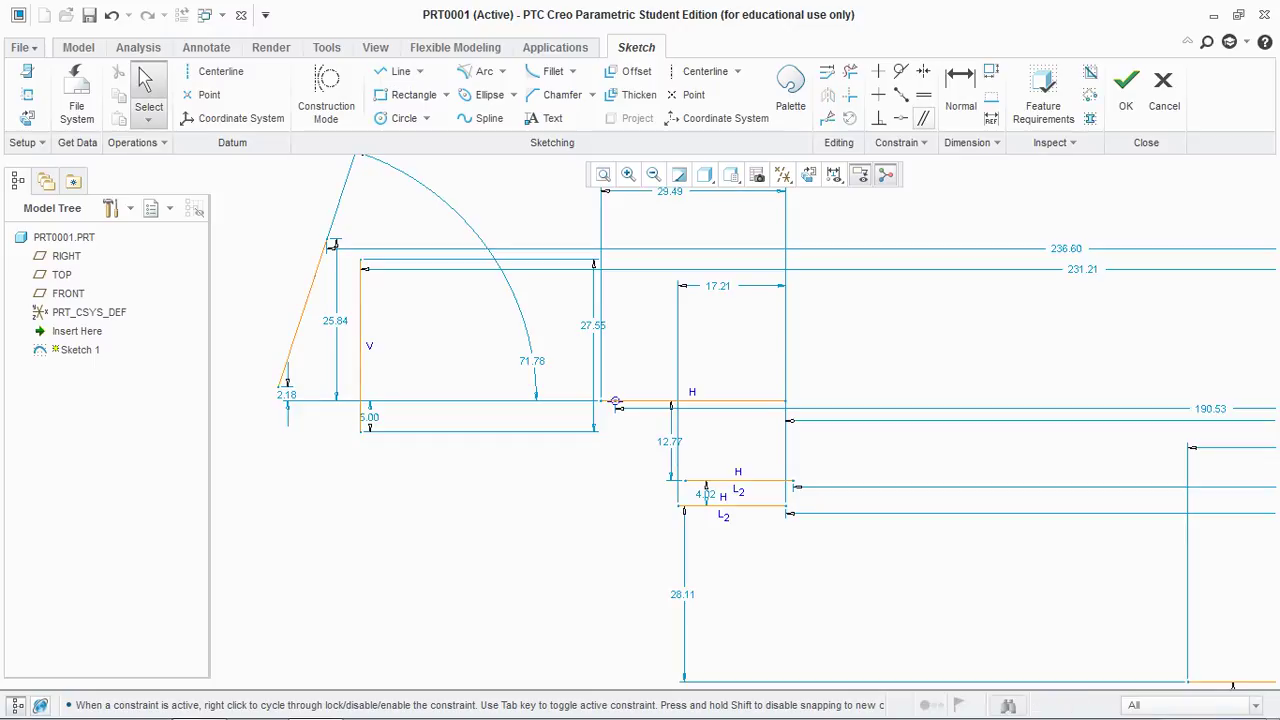
Apply a Parallel constraint between the slanted line and the vertical line beside it.
left_click(923, 118)
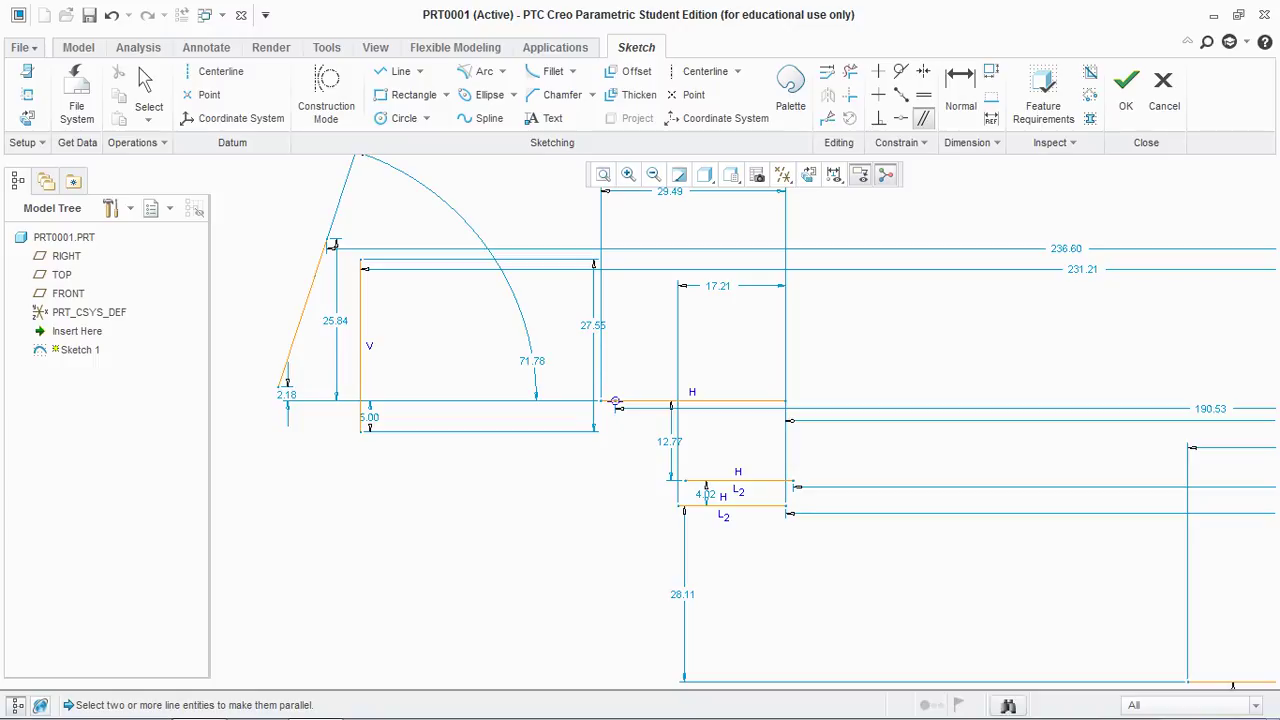
left_click(304, 310)
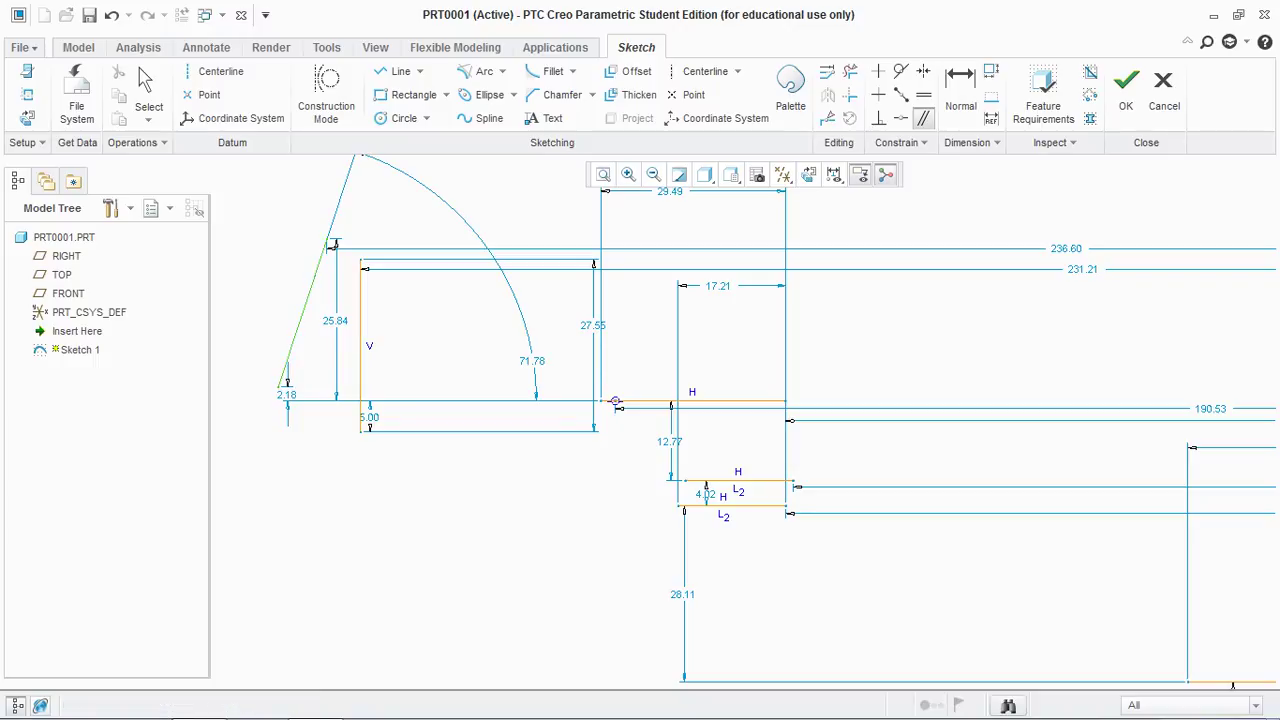
left_click(615, 401)
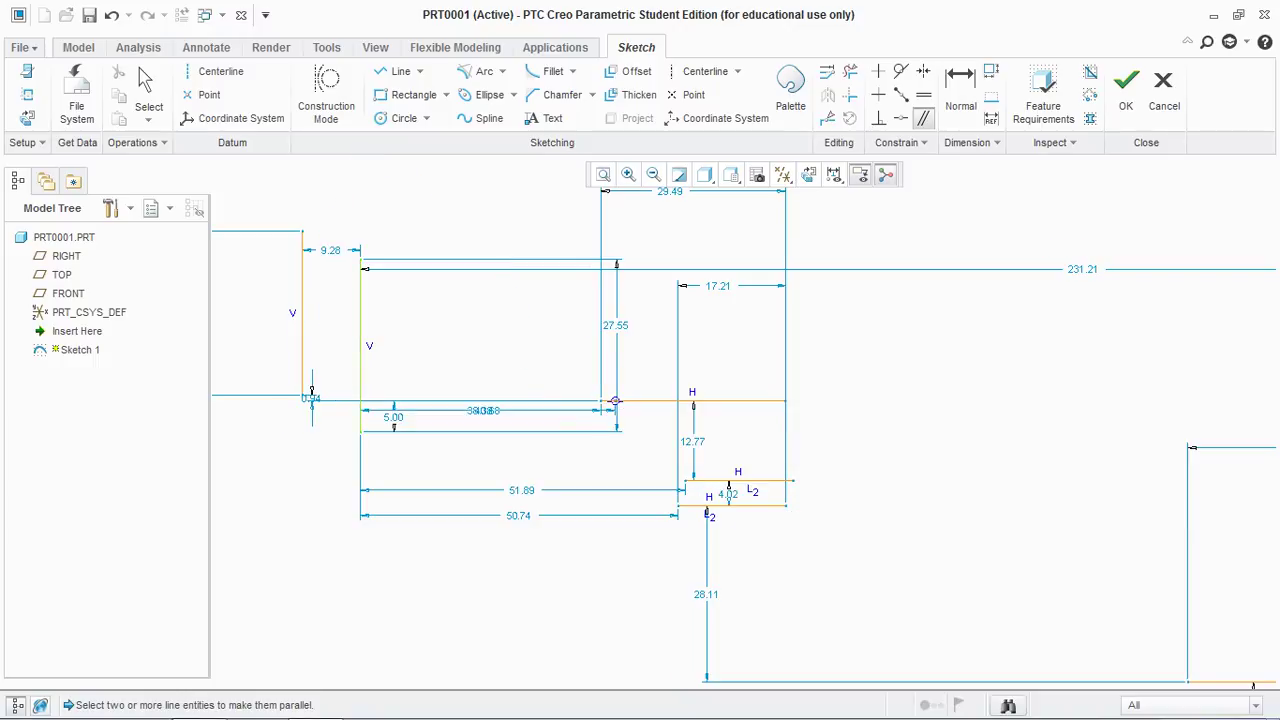
Sketch a horizontal line about 218 long across the vertical centerline, about 308 above the rectangles' upper edges.
scroll(487, 301, "down", 4)
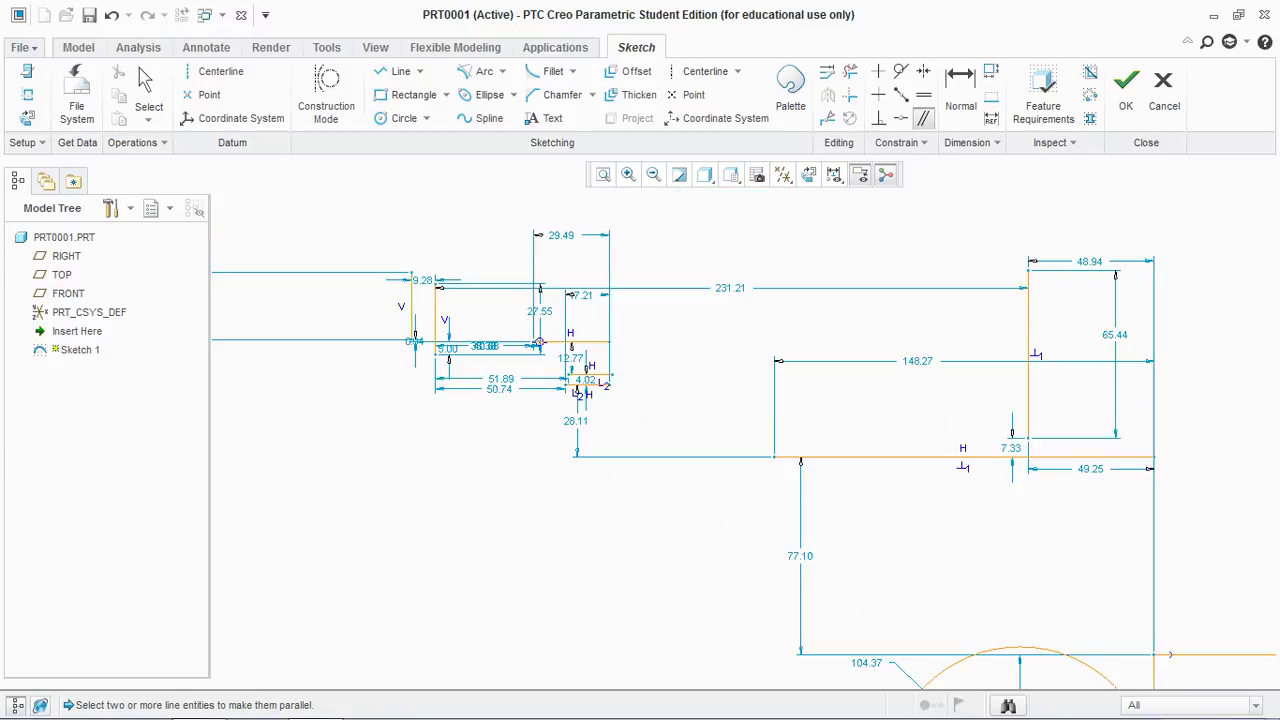
scroll(669, 329, "down", 7)
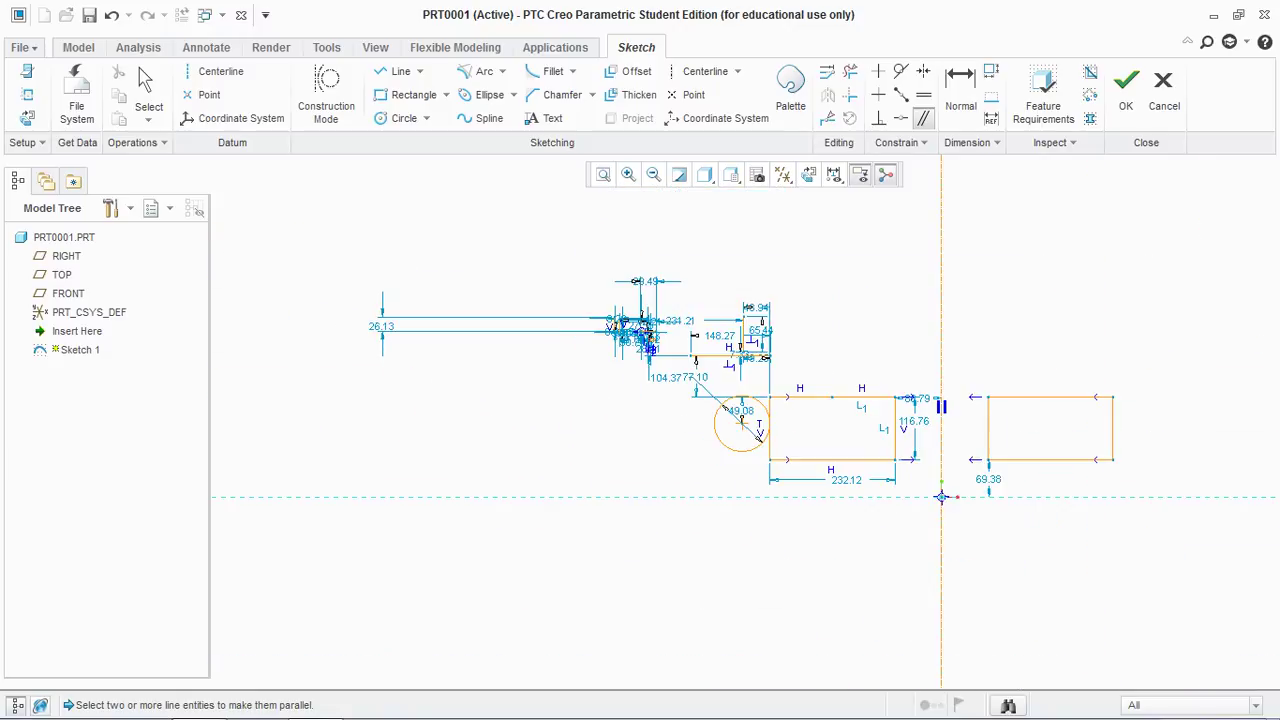
left_click(396, 71)
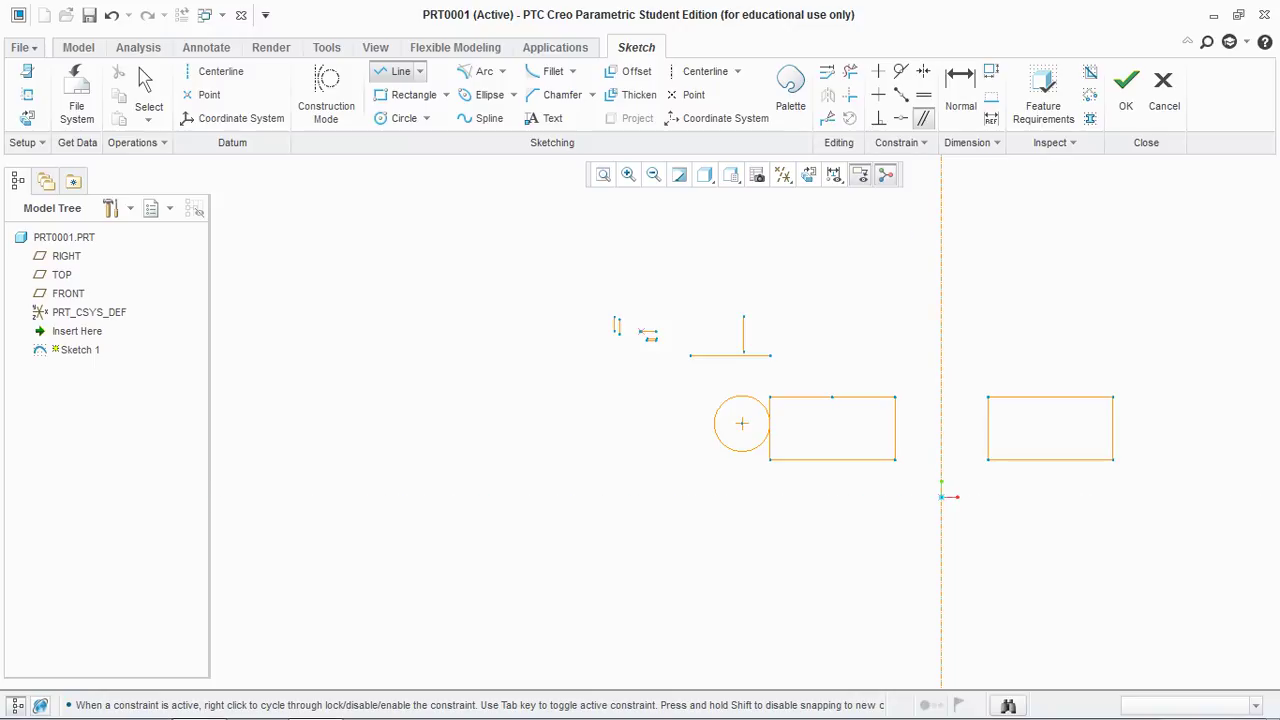
left_click(908, 231)
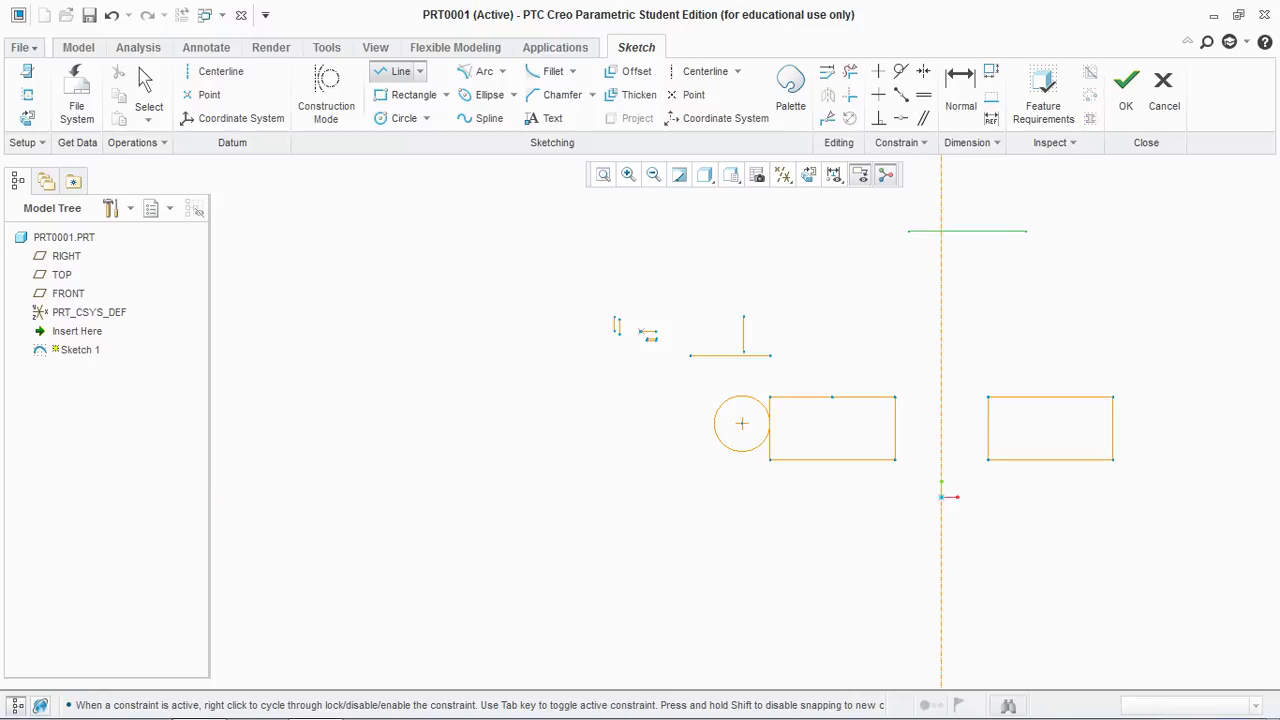
middle_click(1026, 231)
middle_click(1058, 272)
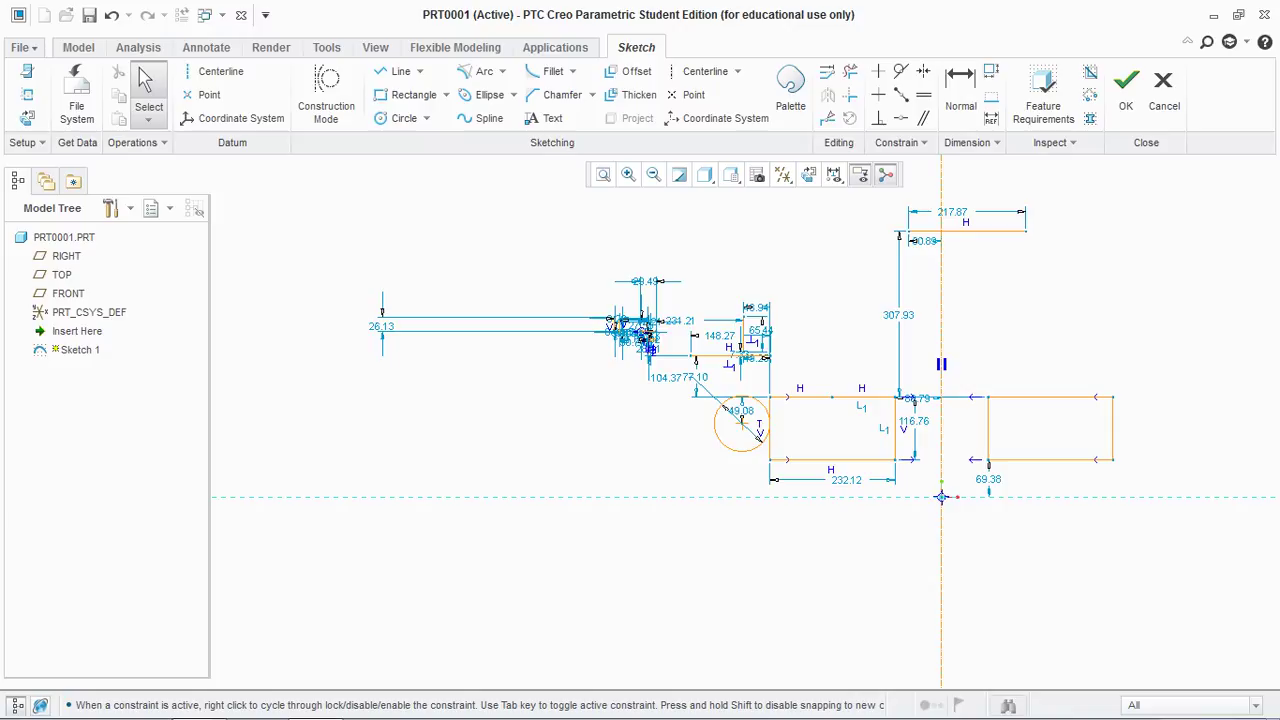
Apply a Symmetric constraint to the two endpoints of the new horizontal line about the vertical centerline.
scroll(963, 250, "up", 1)
scroll(960, 189, "down", 3)
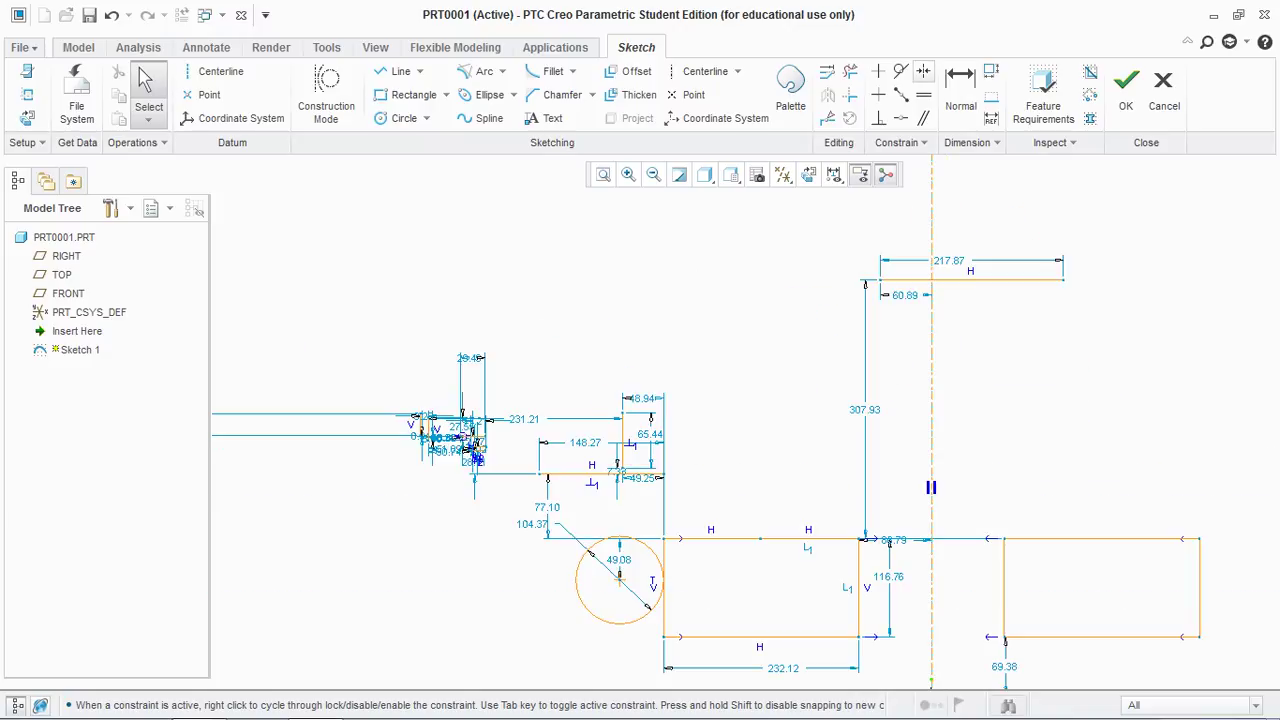
left_click(923, 71)
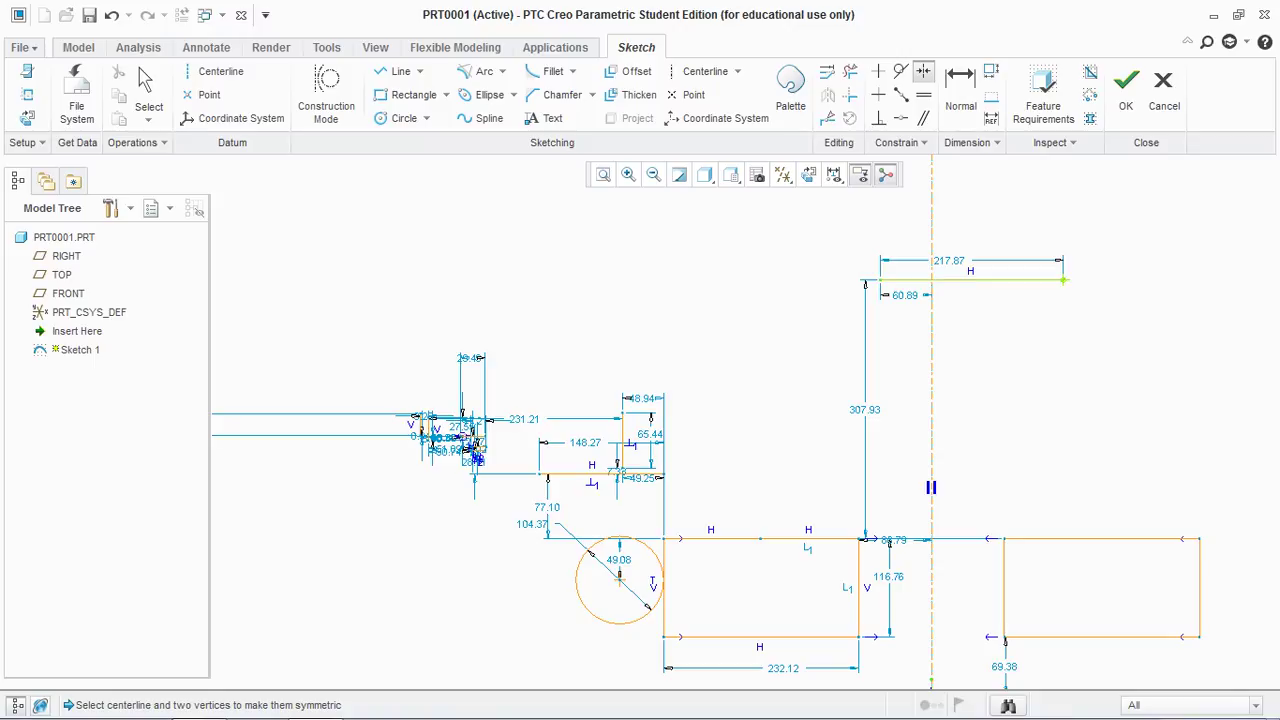
left_click(1063, 280)
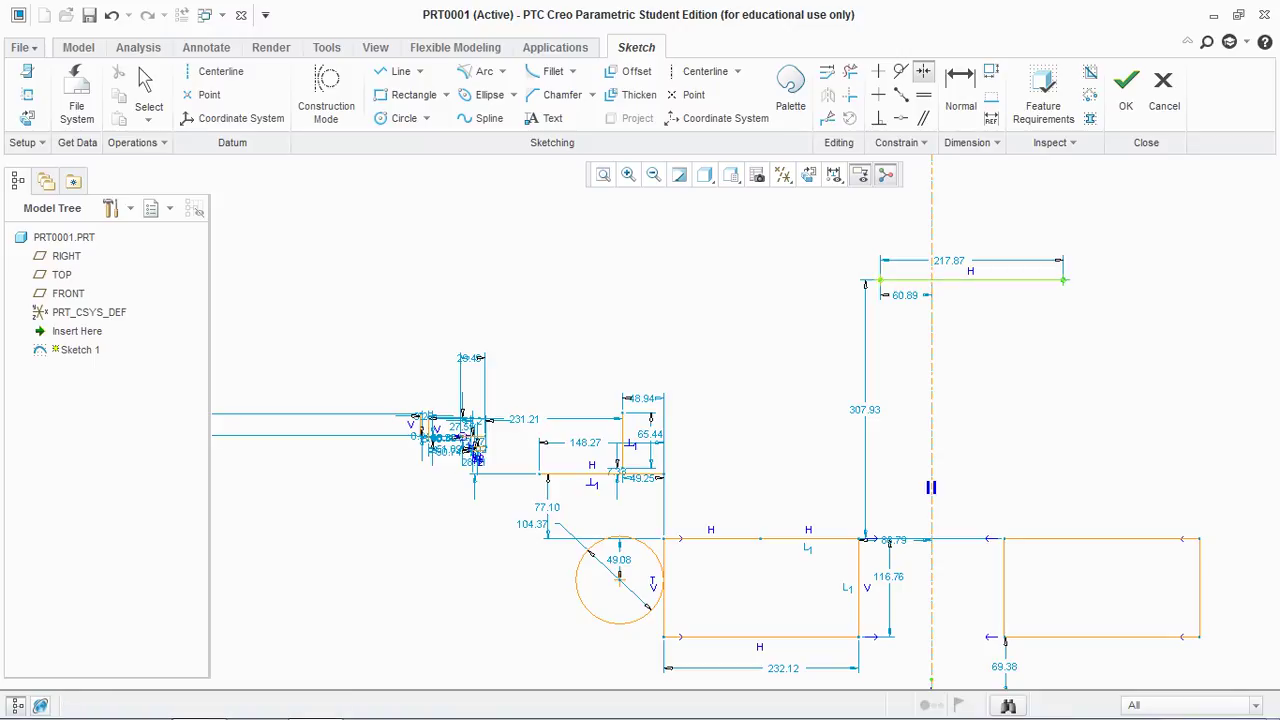
left_click(880, 280)
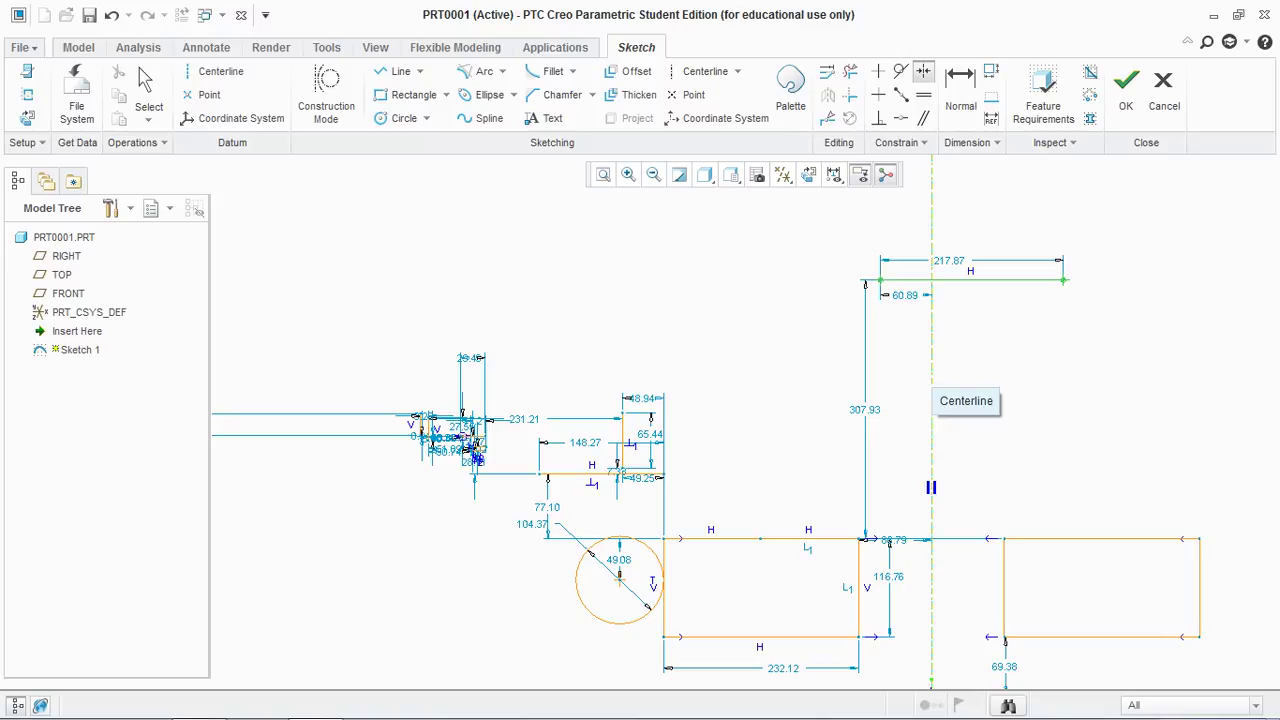
left_click(932, 370)
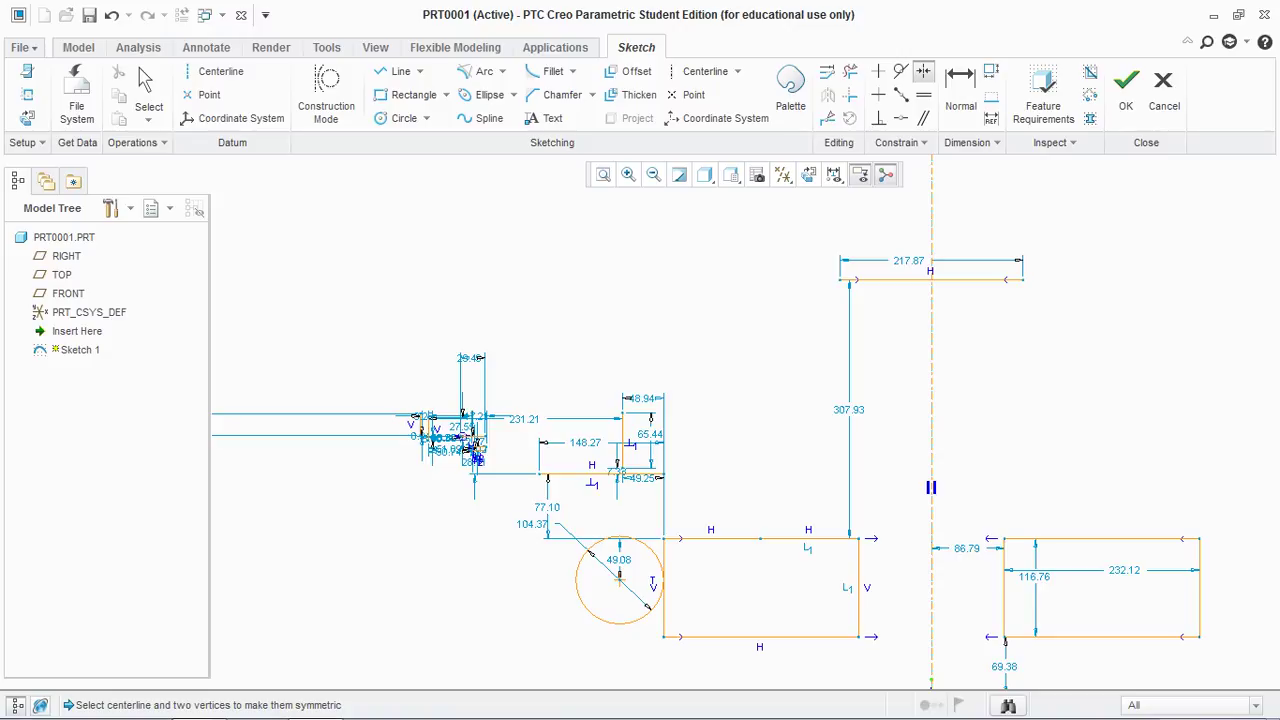
Sketch a rectangle about 427 by 171 above and to the left of the small parallel lines.
scroll(1009, 358, "up", 2)
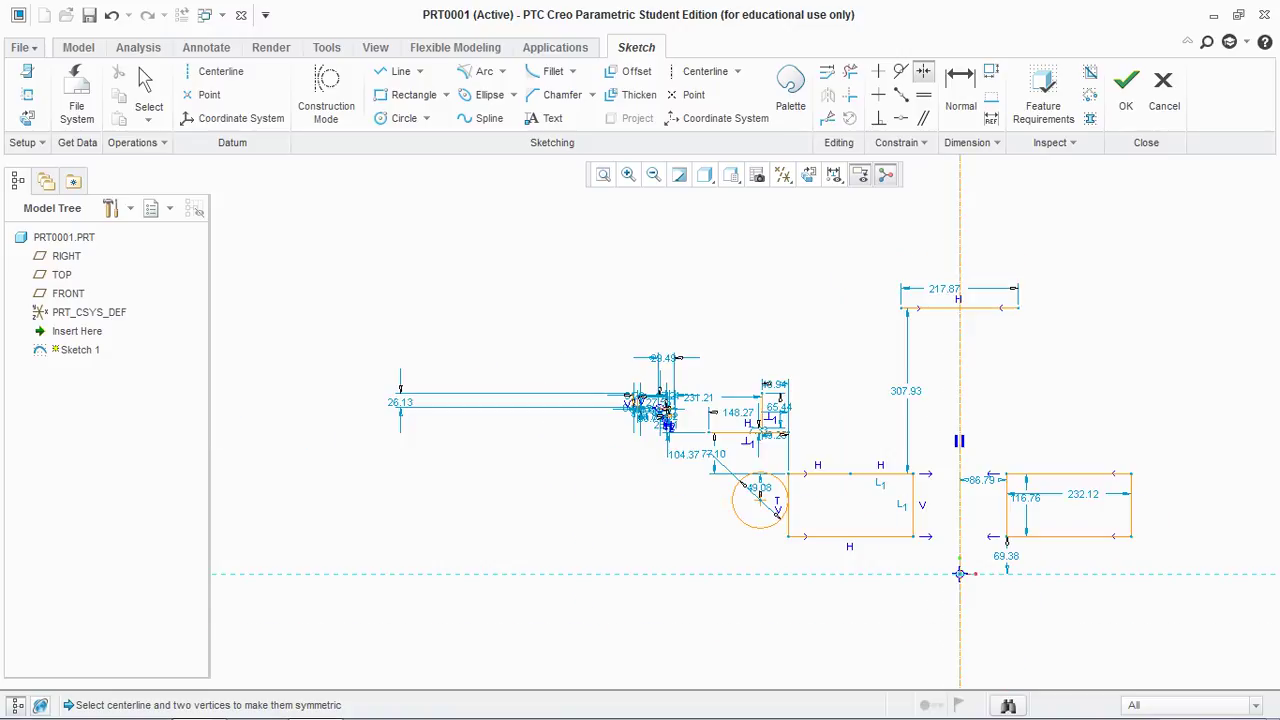
left_click(412, 95)
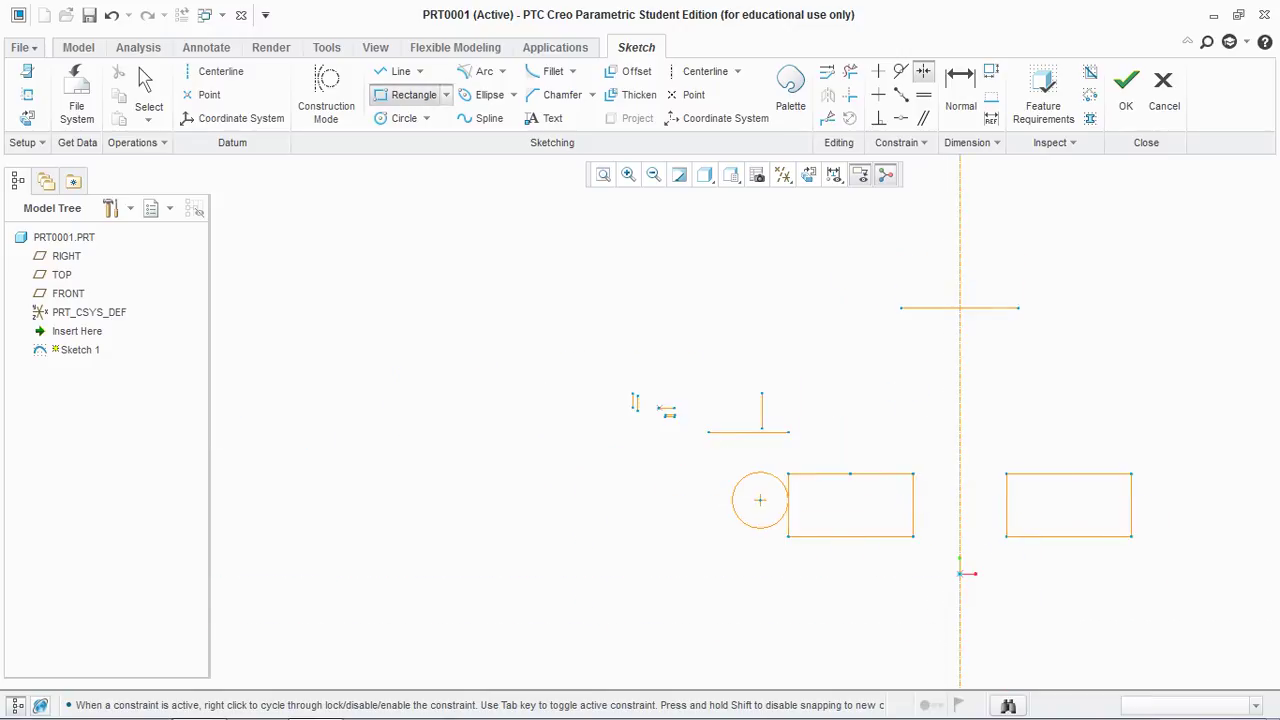
left_click(322, 228)
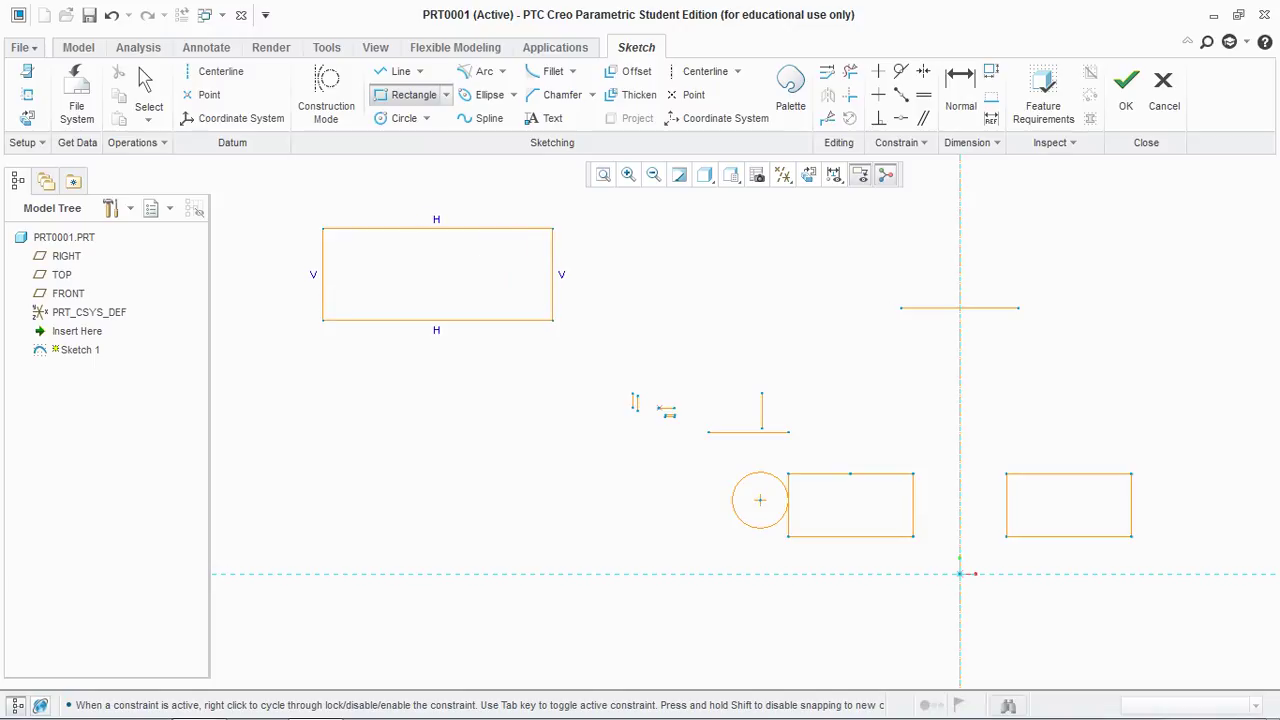
left_click(553, 320)
middle_click(551, 320)
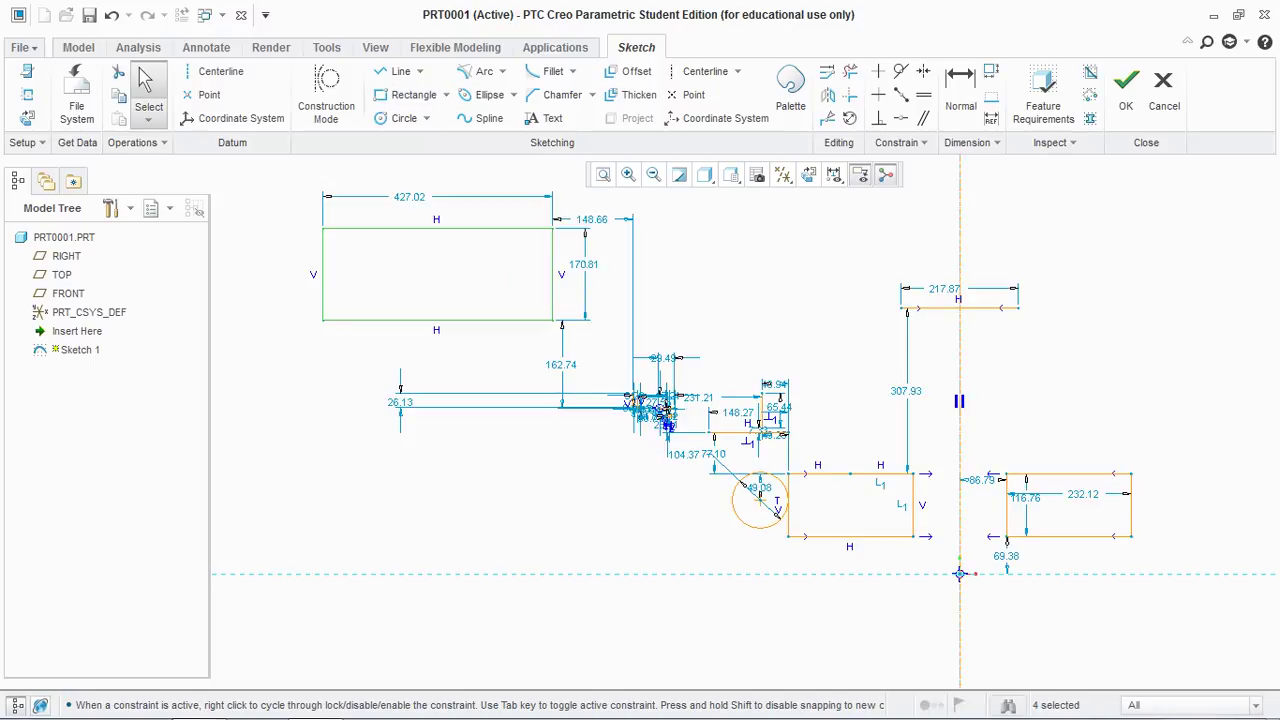
Sketch a line chain below the large rectangle: a vertical about 406 long, a slanted line back up, and a horizontal about 452 long crossing the vertical.
scroll(473, 262, "down", 2)
key("l")
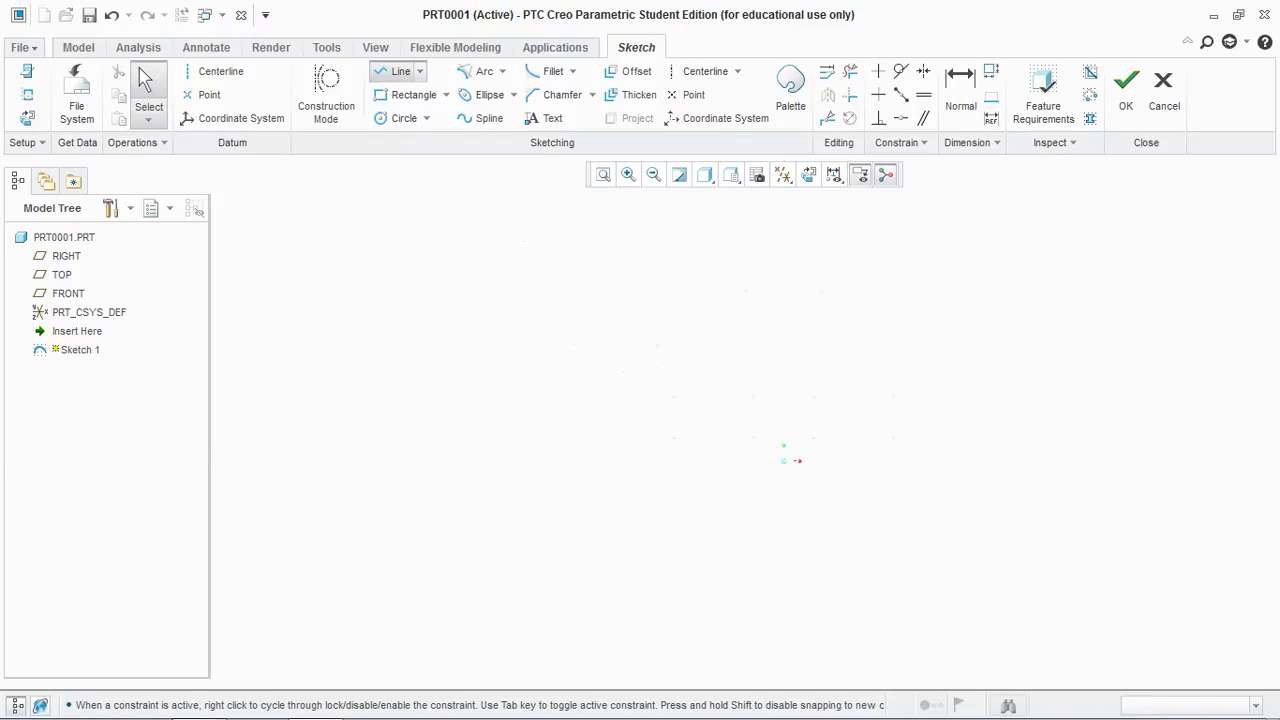
left_click(337, 393)
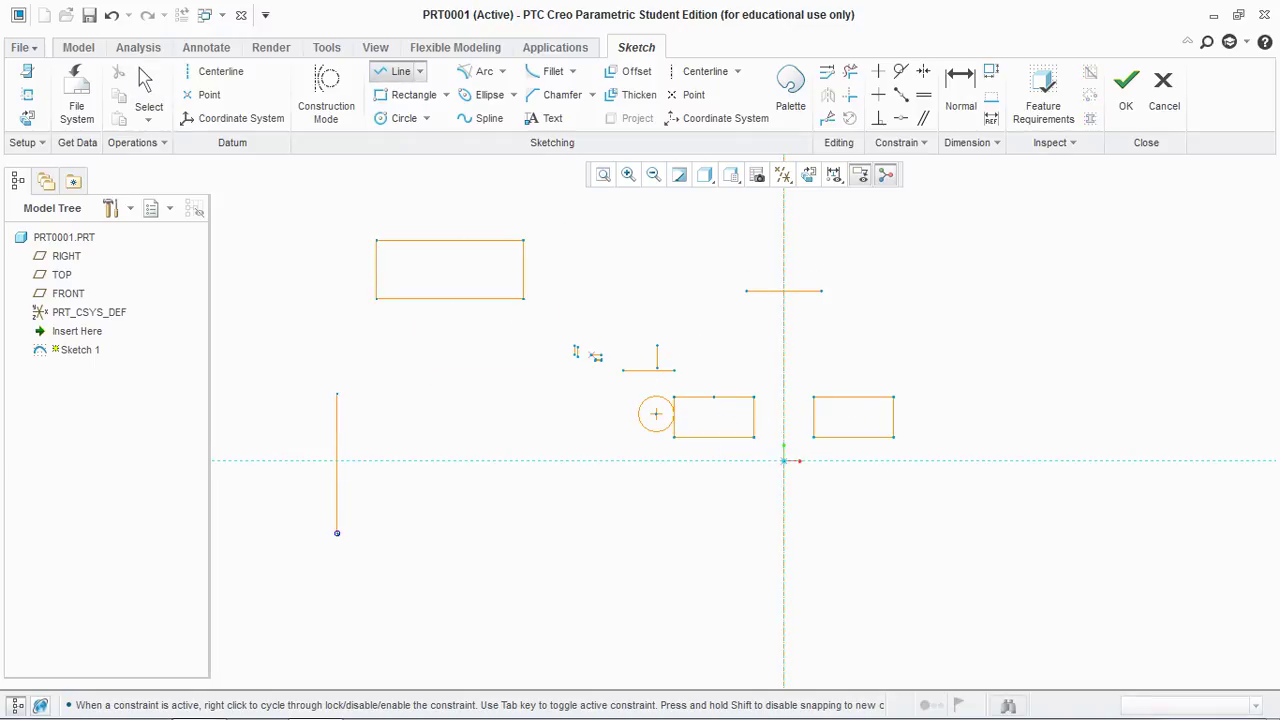
left_click(284, 435)
left_click(440, 435)
middle_click(442, 437)
middle_click(576, 352)
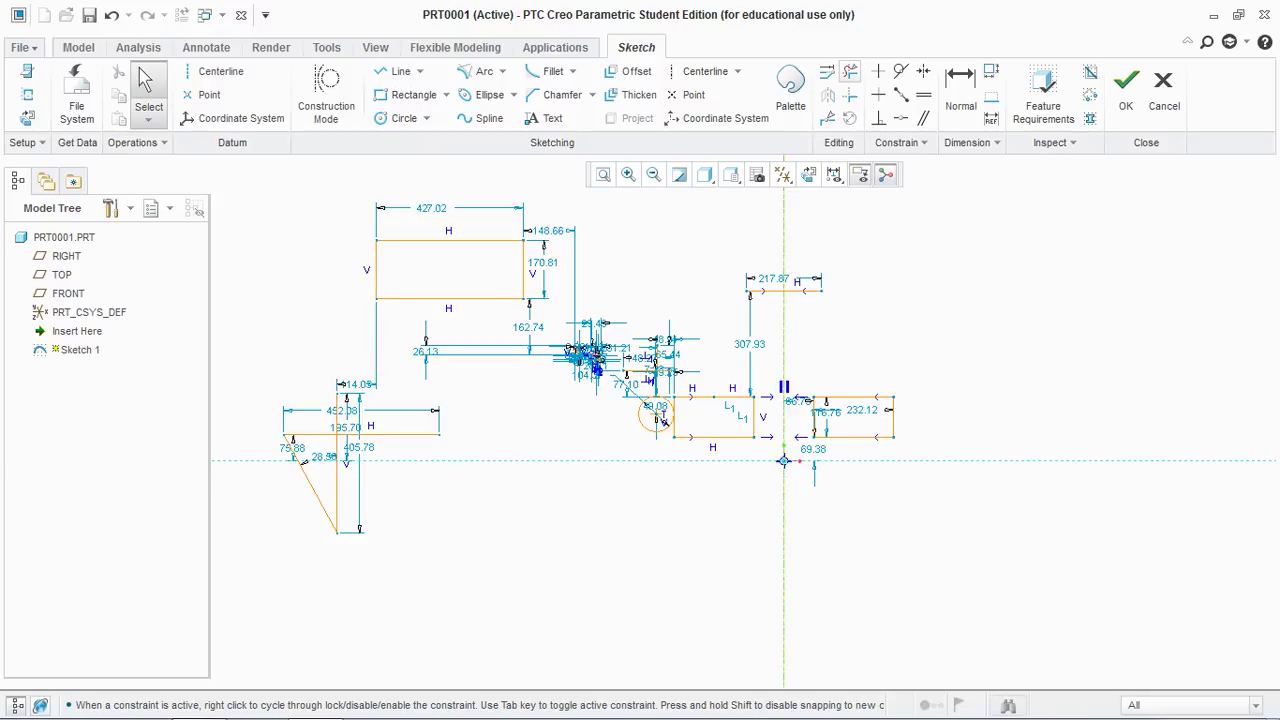
Trim away the part of the slanted line below the horizontal reference with Delete Segment.
left_click(850, 71)
scroll(273, 504, "up", 3)
scroll(286, 490, "up", 4)
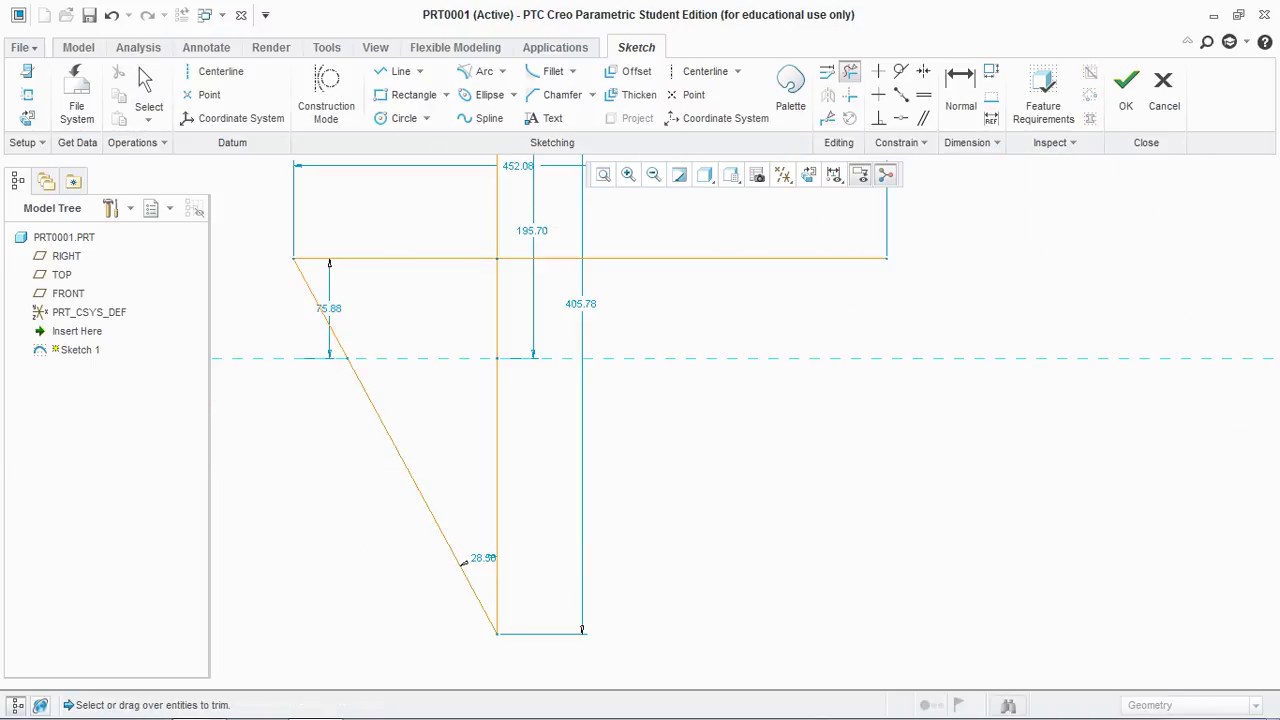
left_click(463, 563)
scroll(605, 454, "down", 4)
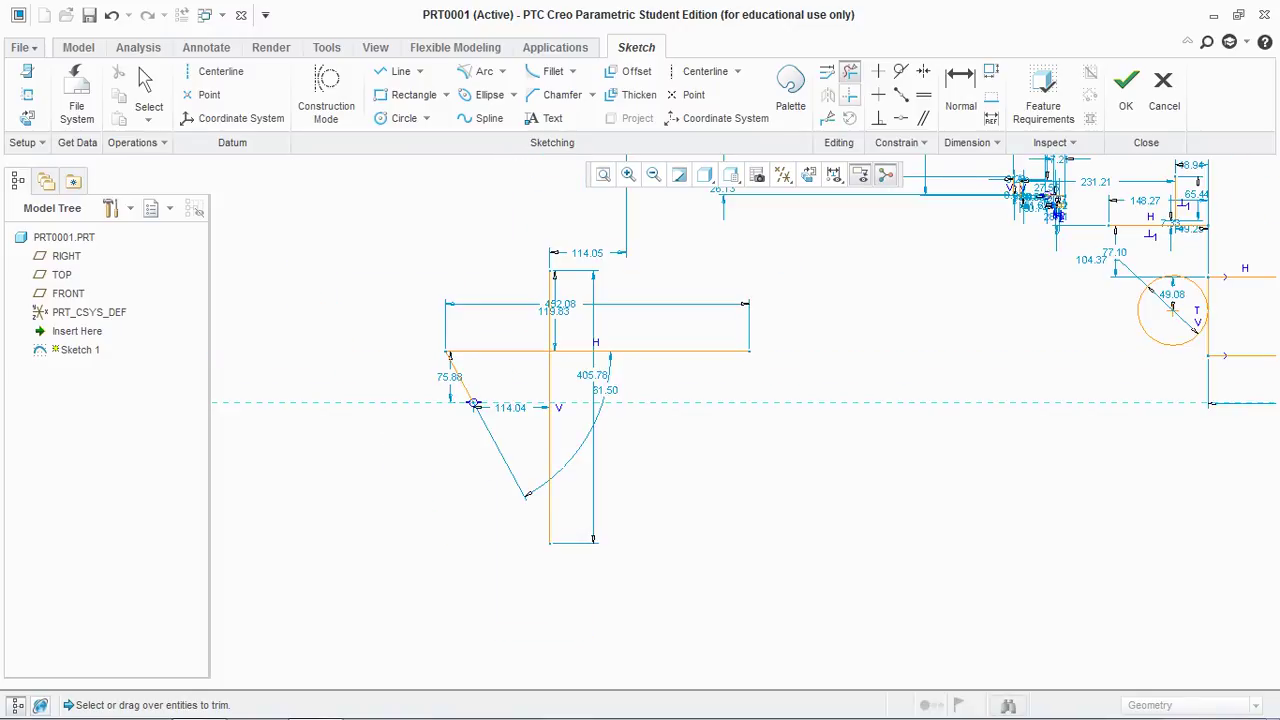
Corner-trim the crossing horizontal and vertical lines, keeping the horizontal's right part and the vertical's lower part.
left_click(849, 94)
scroll(554, 296, "up", 4)
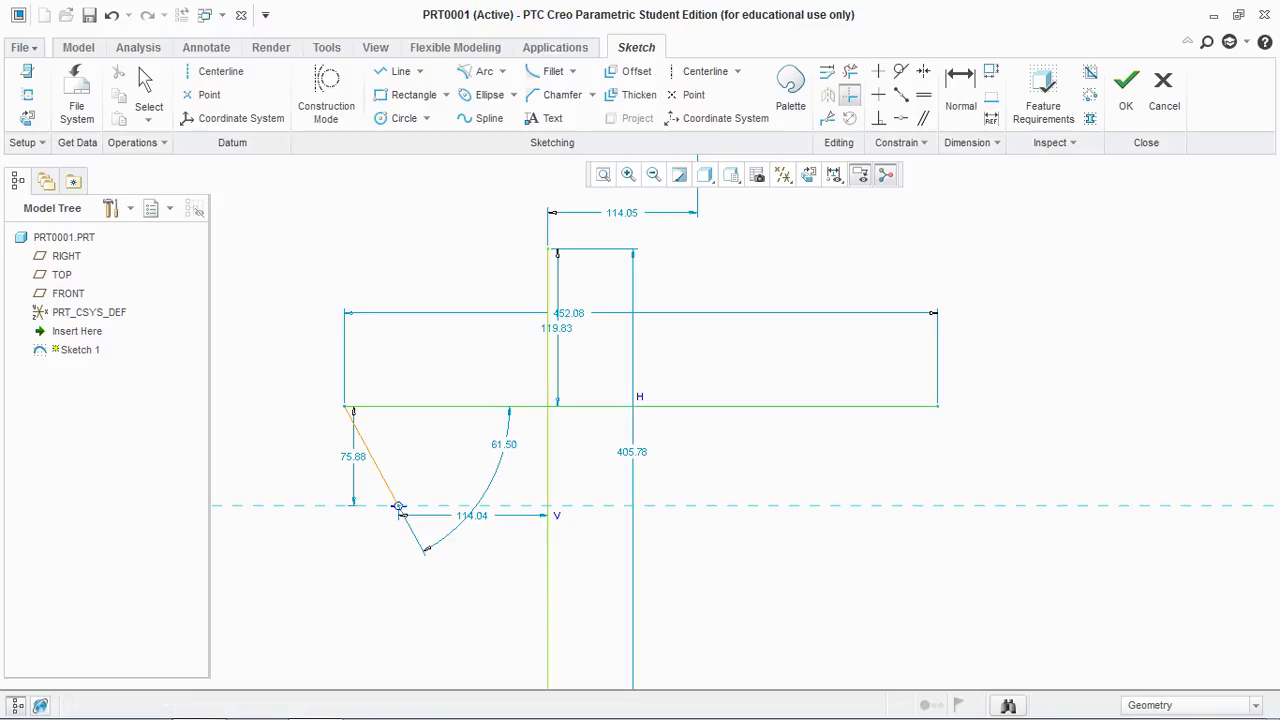
left_click(780, 406)
left_click(548, 600)
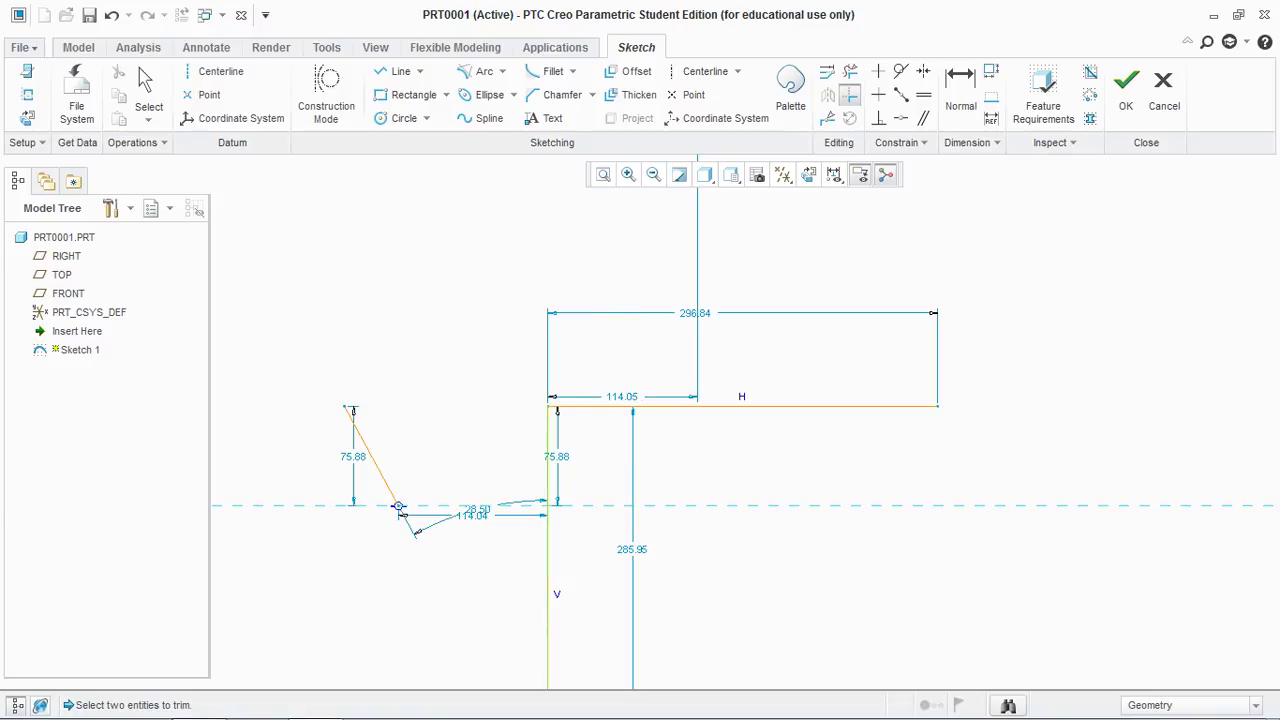
Try to corner-trim the remaining slanted piece and remove it with Delete Segment.
left_click(397, 506)
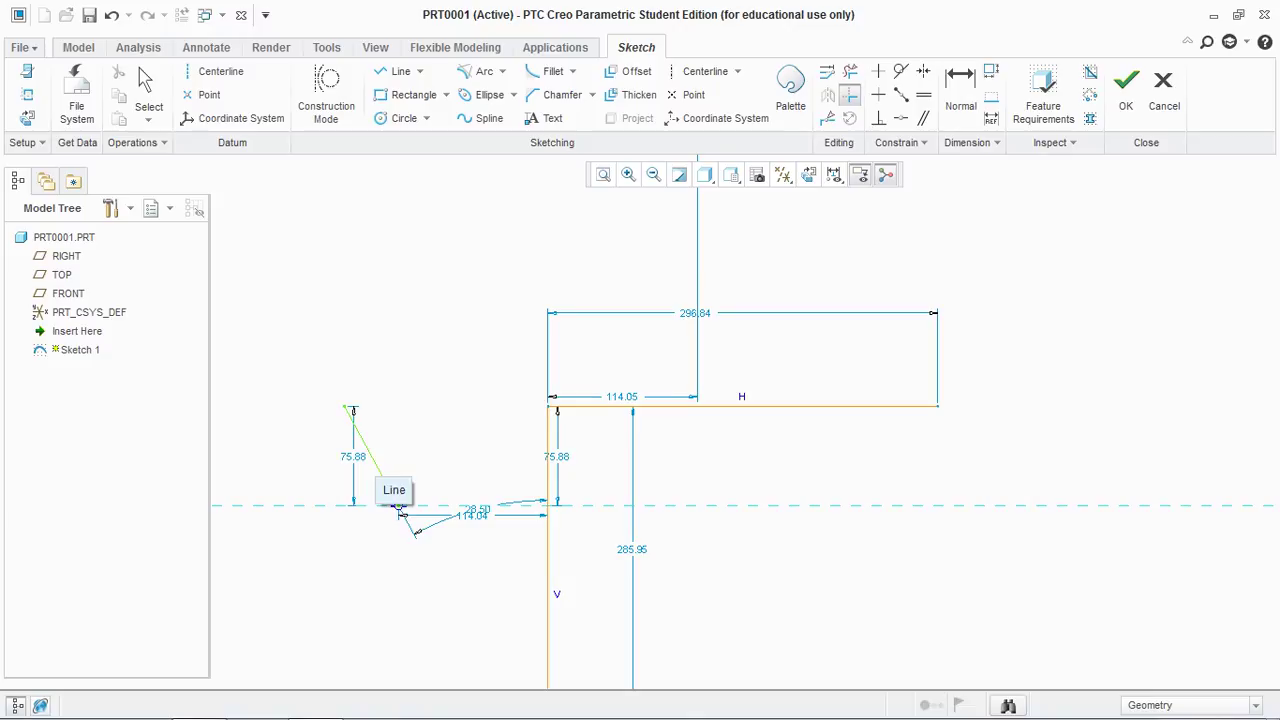
left_click(398, 507)
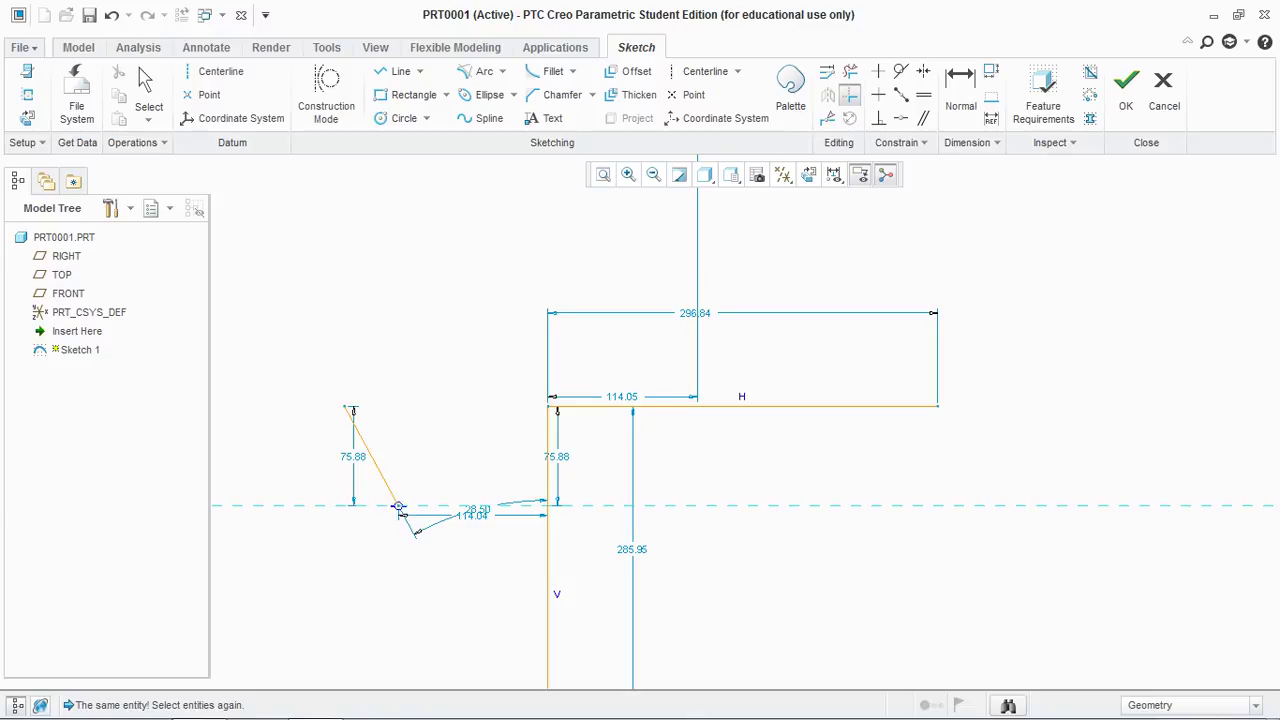
left_click(850, 72)
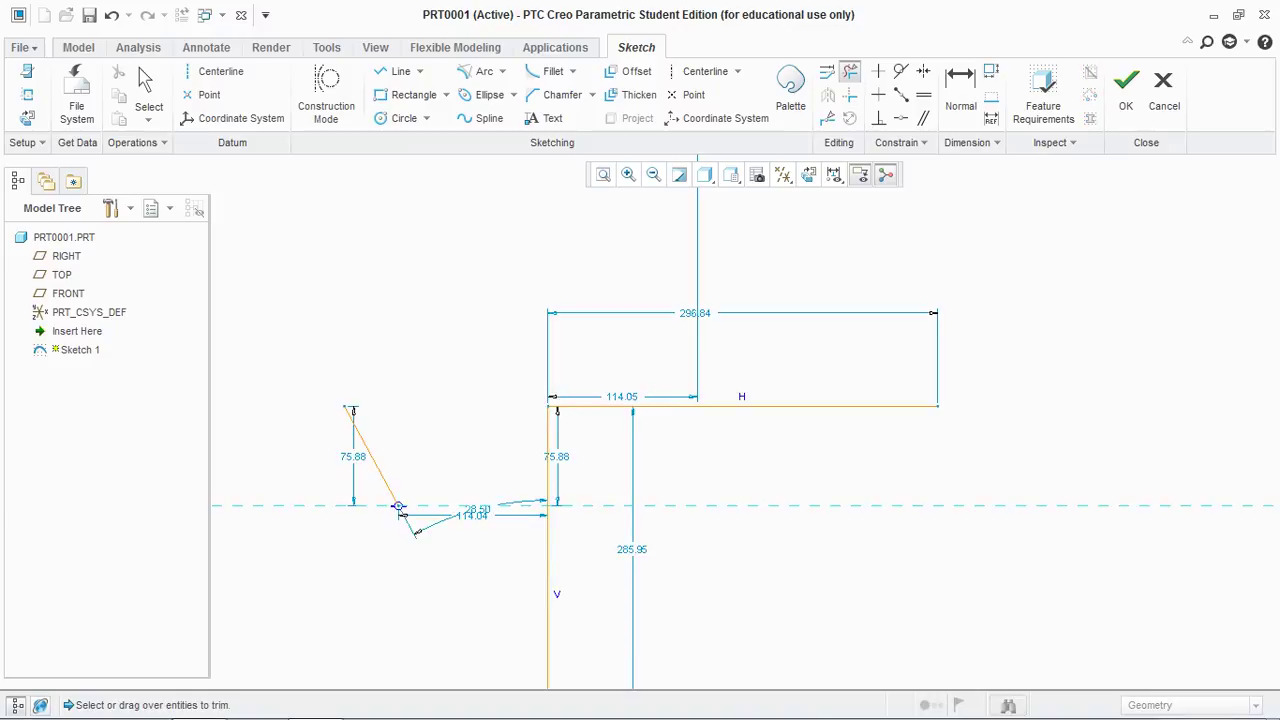
left_click(373, 458)
scroll(423, 317, "up", 2)
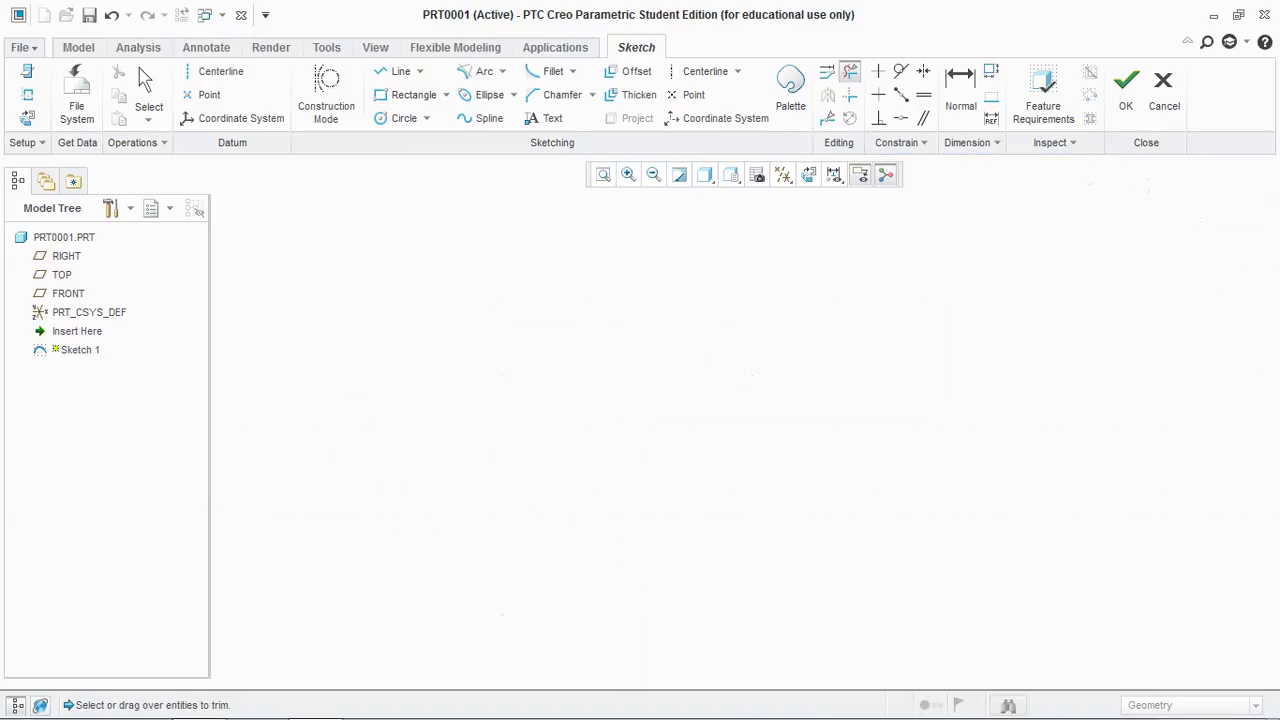
Dimension the distance from the right end of the L-shape's horizontal line to the vertical centerline and set it to 1250.
scroll(409, 320, "up", 1)
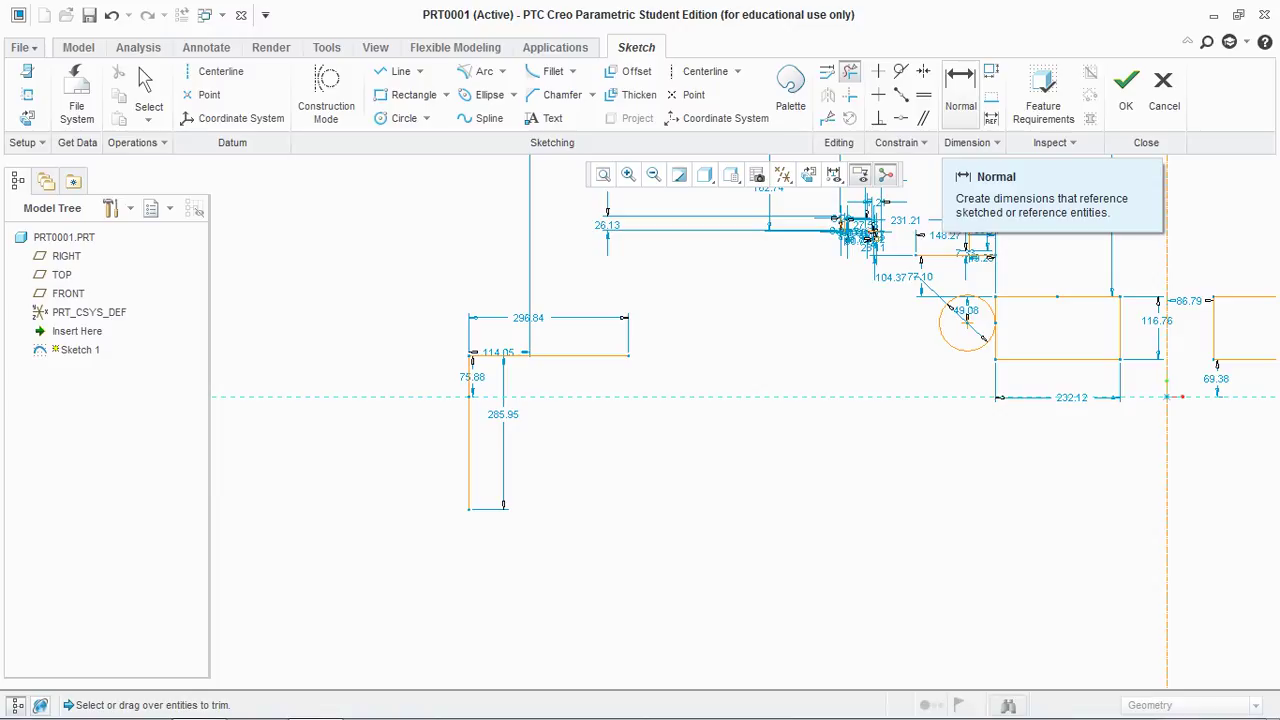
left_click(961, 92)
scroll(807, 340, "up", 3)
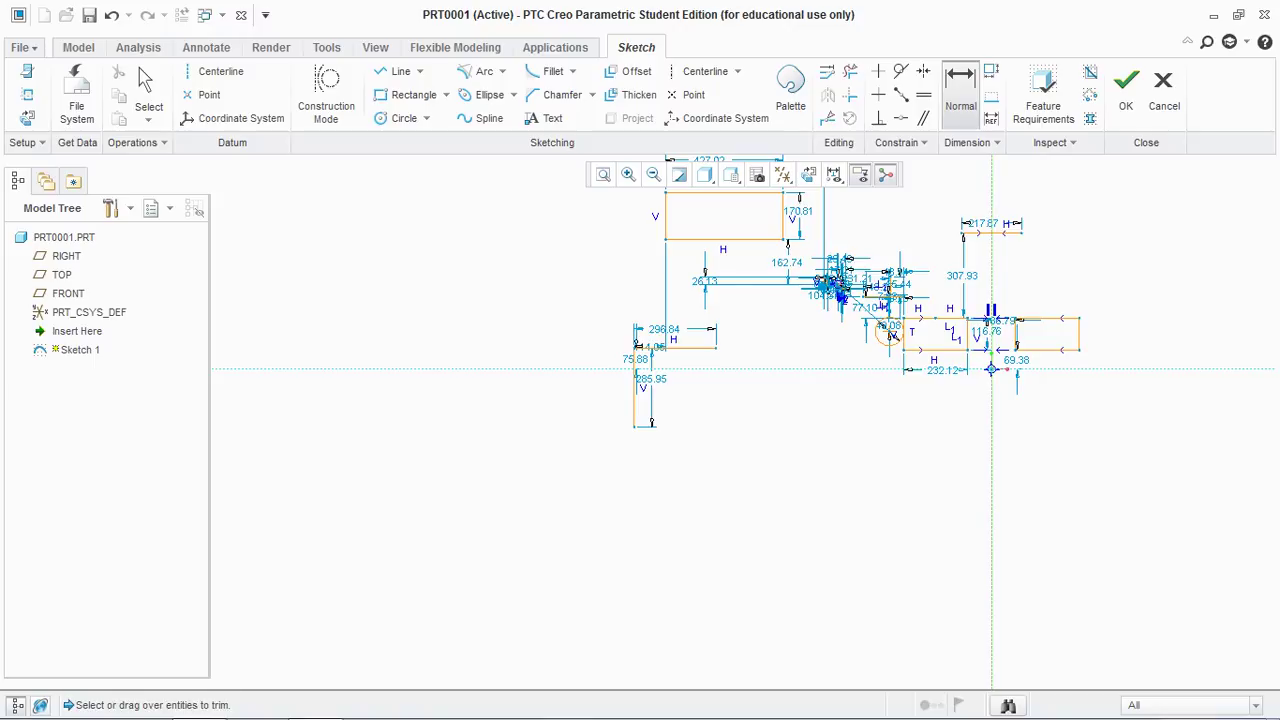
scroll(715, 360, "down", 5)
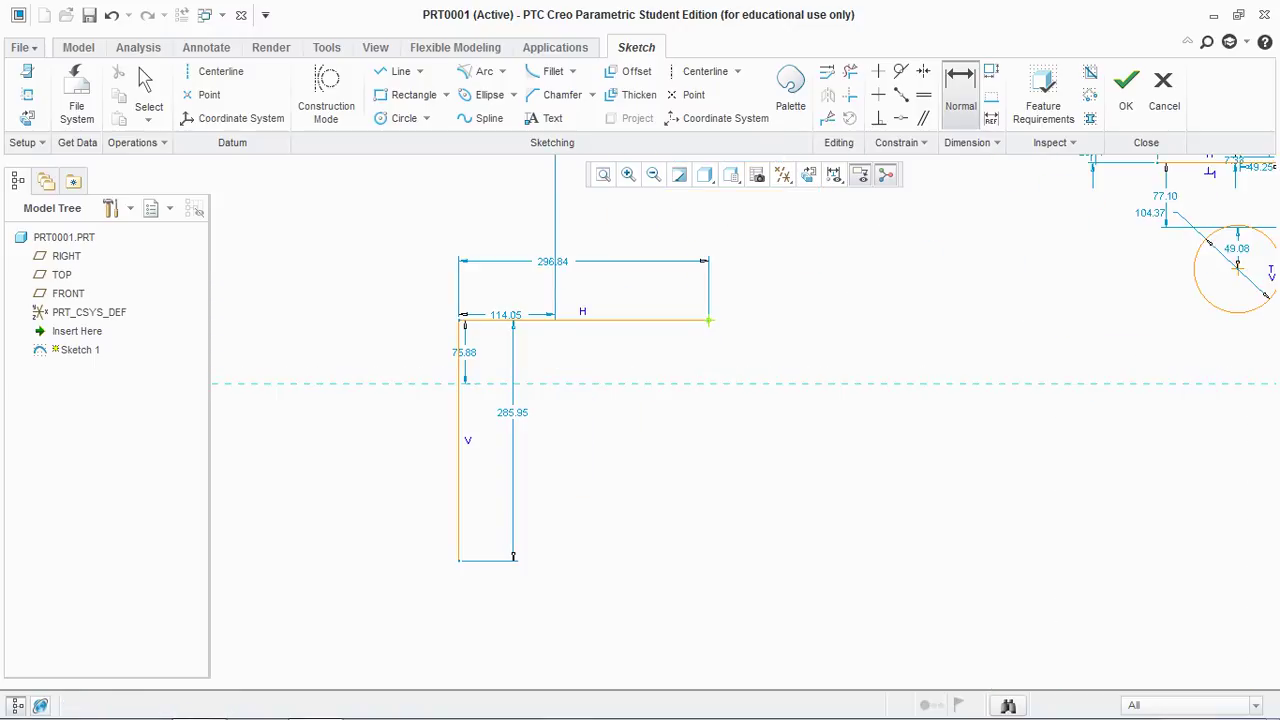
left_click(708, 320)
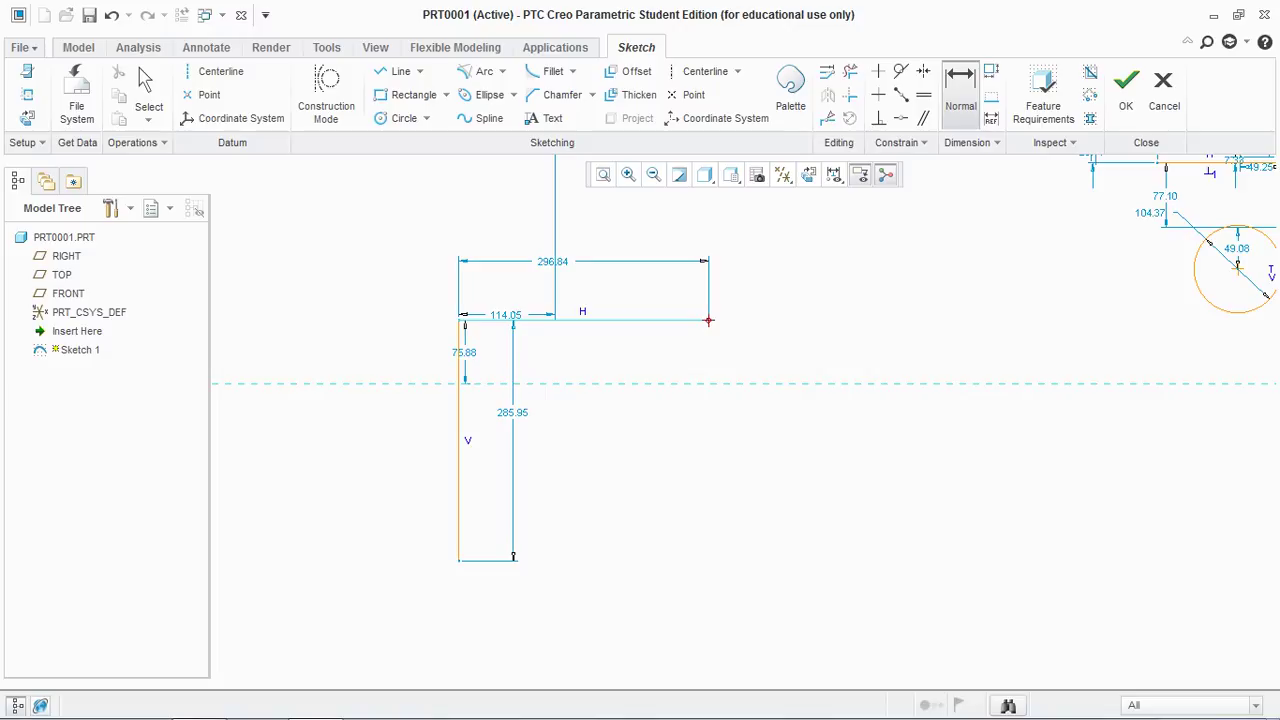
middle_click(856, 459)
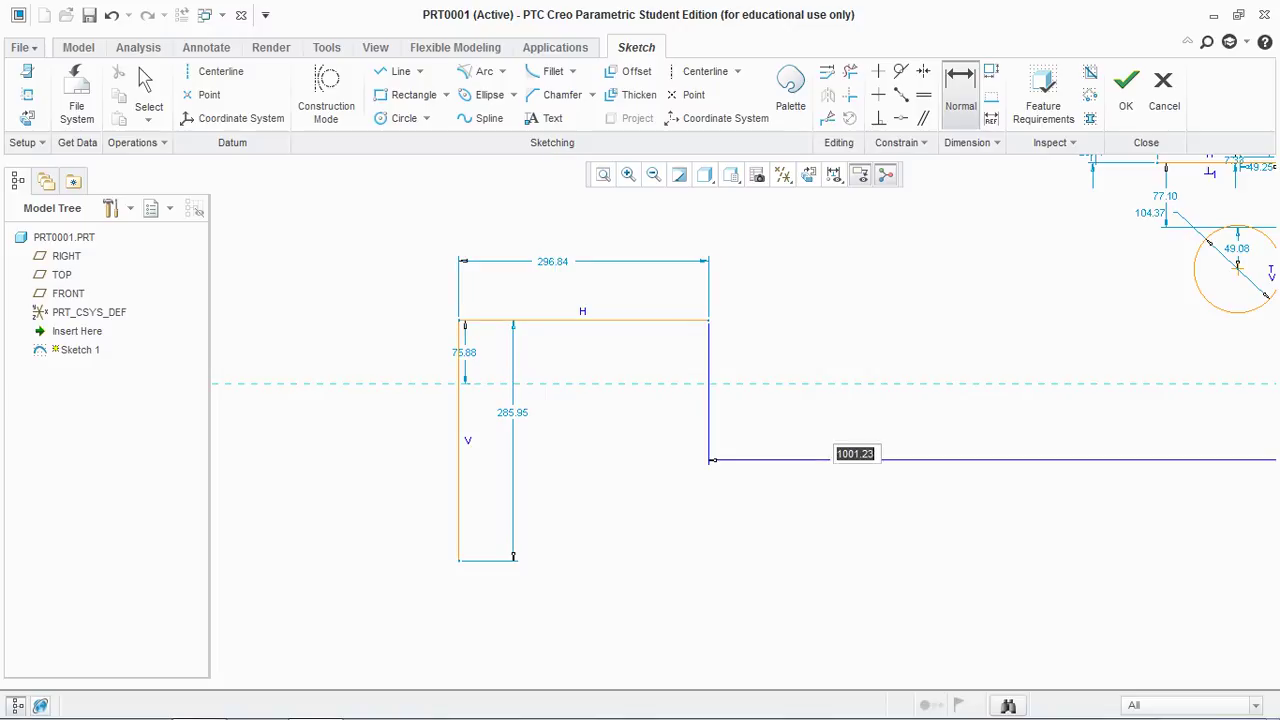
key("BackSpace")
type("1250")
key("Return")
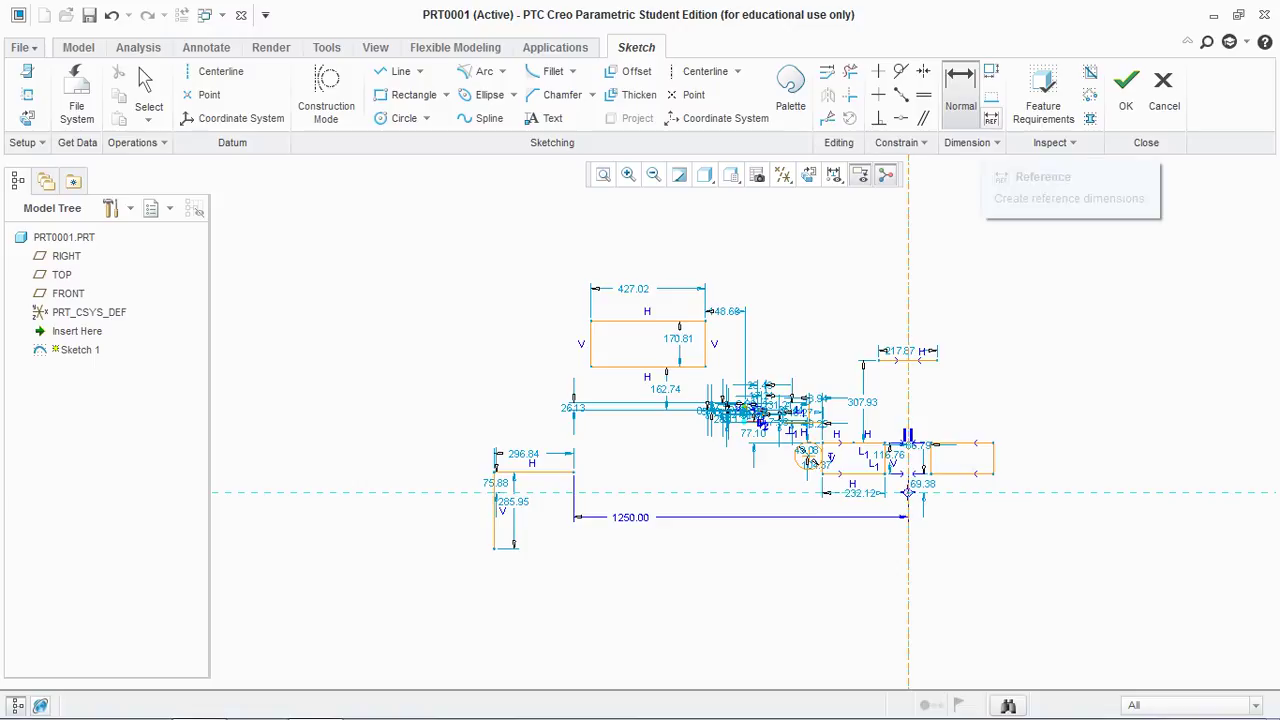
Add a reference dimension for the length of the L-shape's horizontal line, placed directly along the line.
left_click(991, 117)
scroll(582, 483, "up", 10)
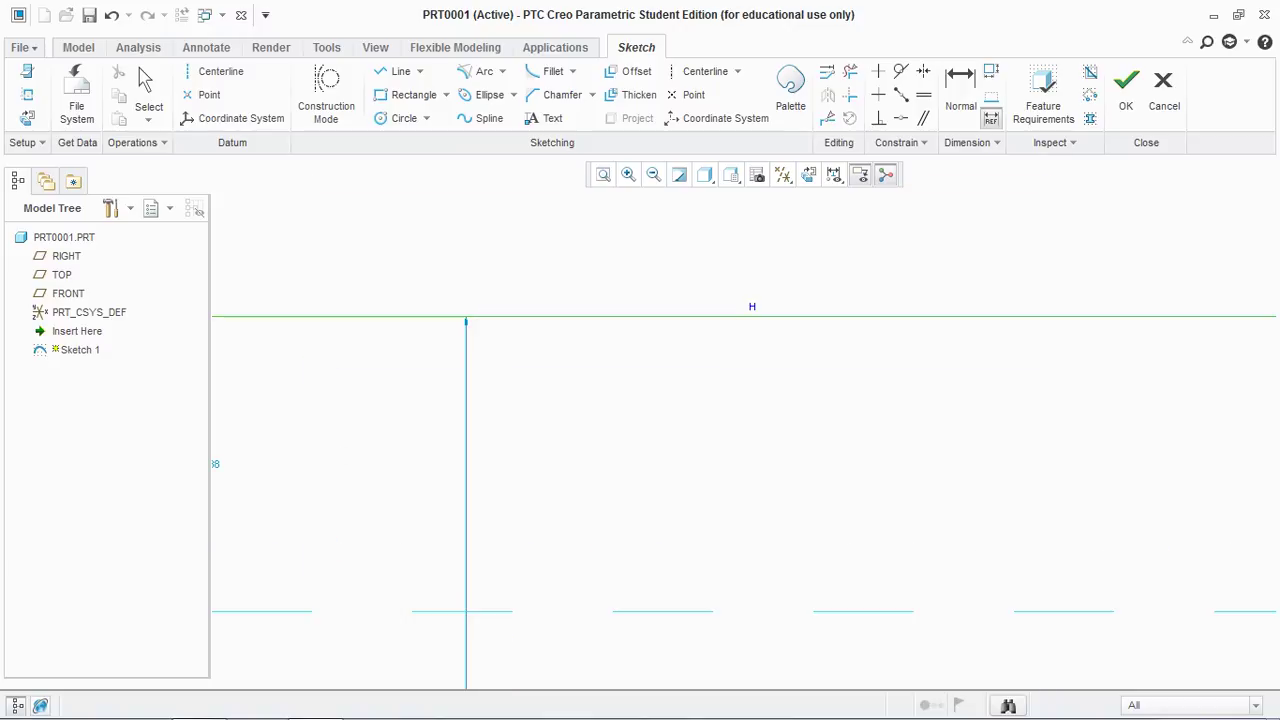
middle_click(631, 320)
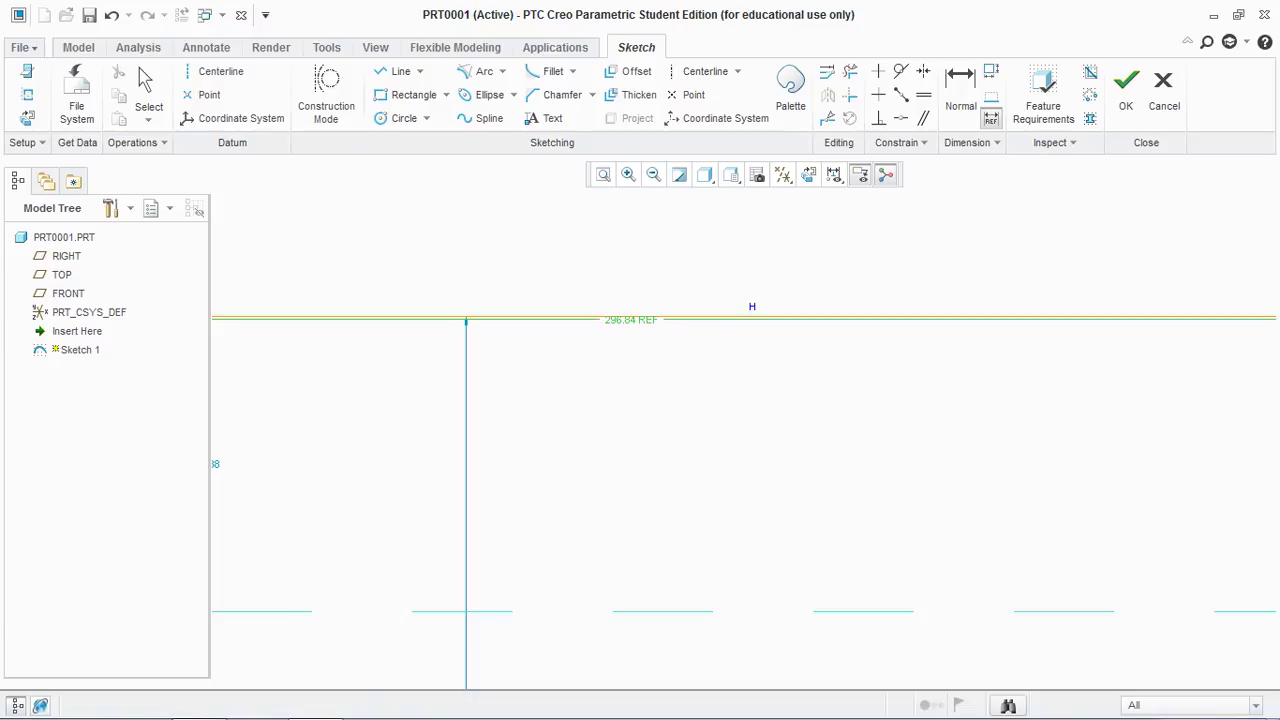
scroll(674, 365, "up", 2)
scroll(657, 366, "up", 2)
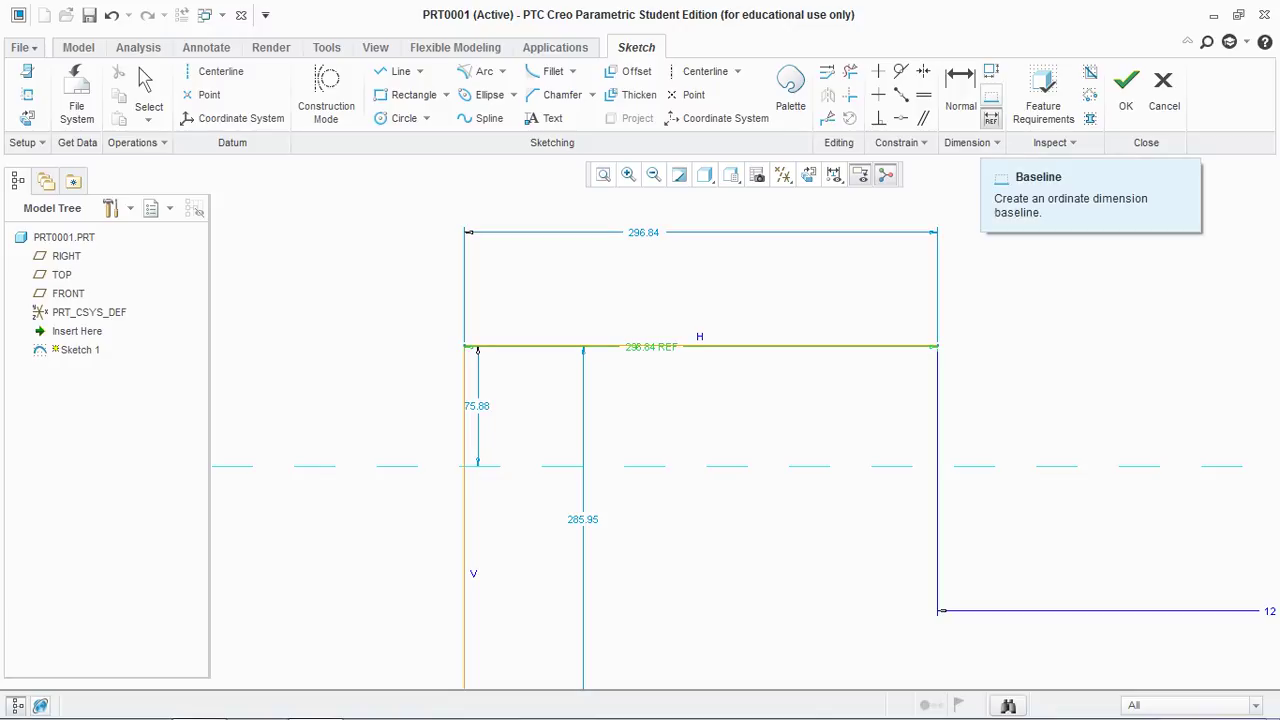
Create an ordinate dimension baseline on the L-shape's vertical line.
scroll(773, 225, "up", 2)
scroll(625, 421, "down", 2)
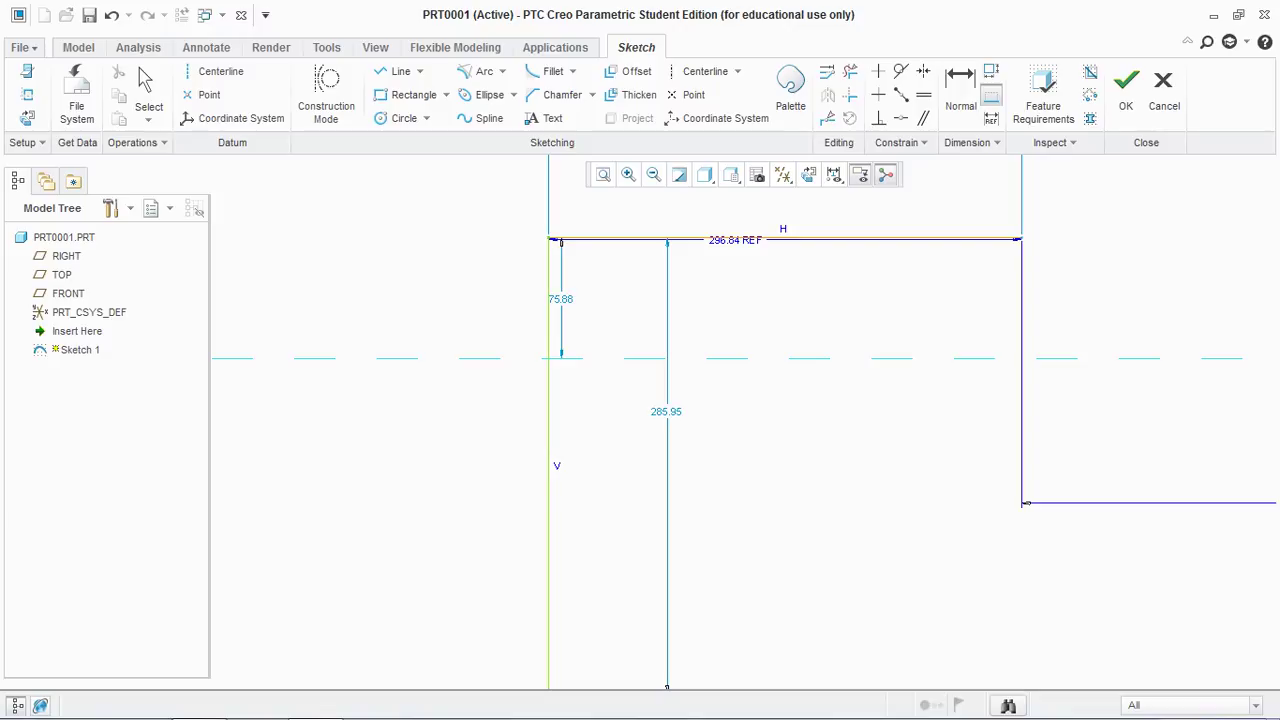
middle_click(548, 440)
scroll(591, 444, "up", 4)
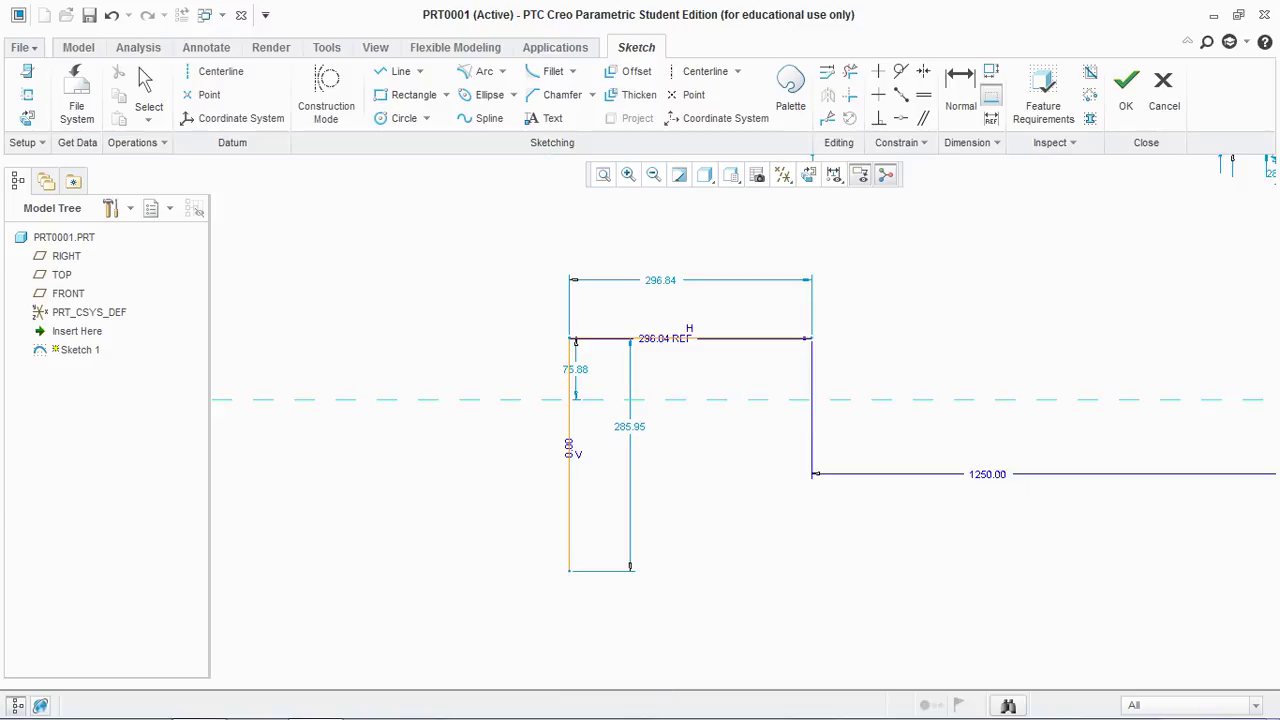
Shade the closed loops of the sketch to check which shapes form closed areas.
scroll(905, 345, "up", 5)
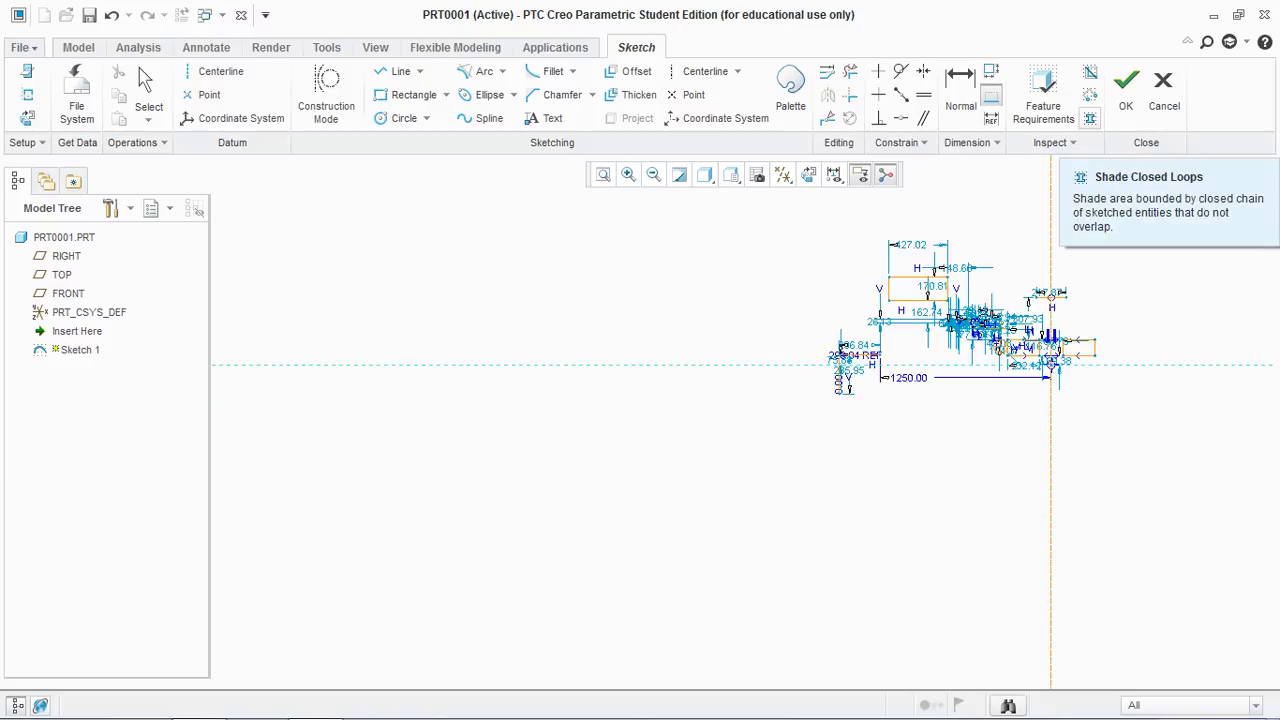
left_click(1090, 118)
scroll(1085, 310, "down", 5)
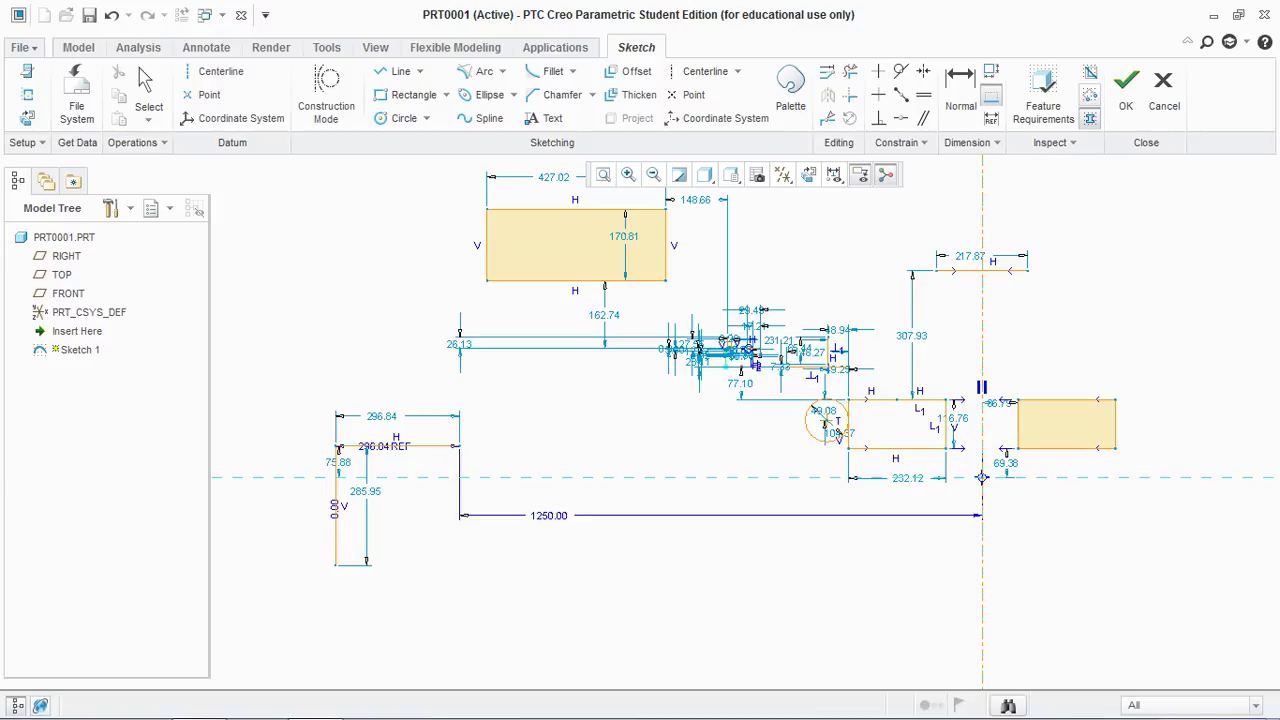
scroll(1097, 272, "up", 1)
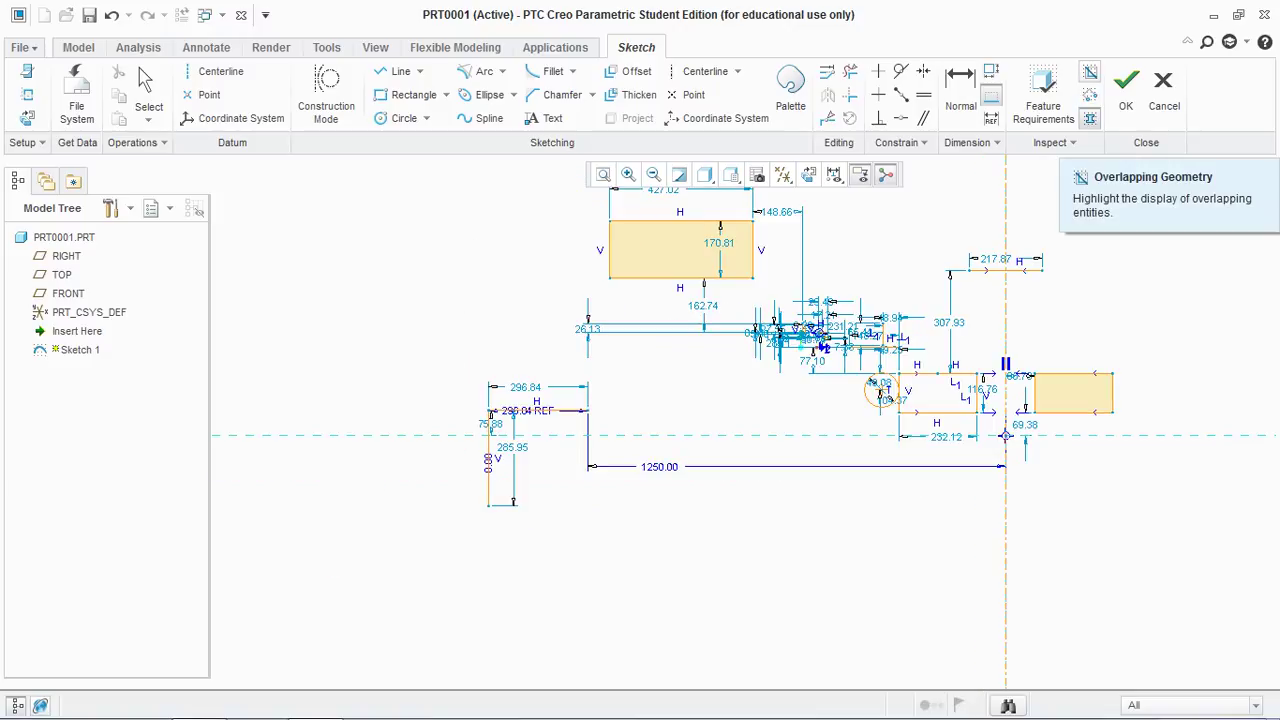
Highlight overlapping geometry, examine the circle tangent to the rectangle, and turn off the closed-loop shading.
left_click(1090, 118)
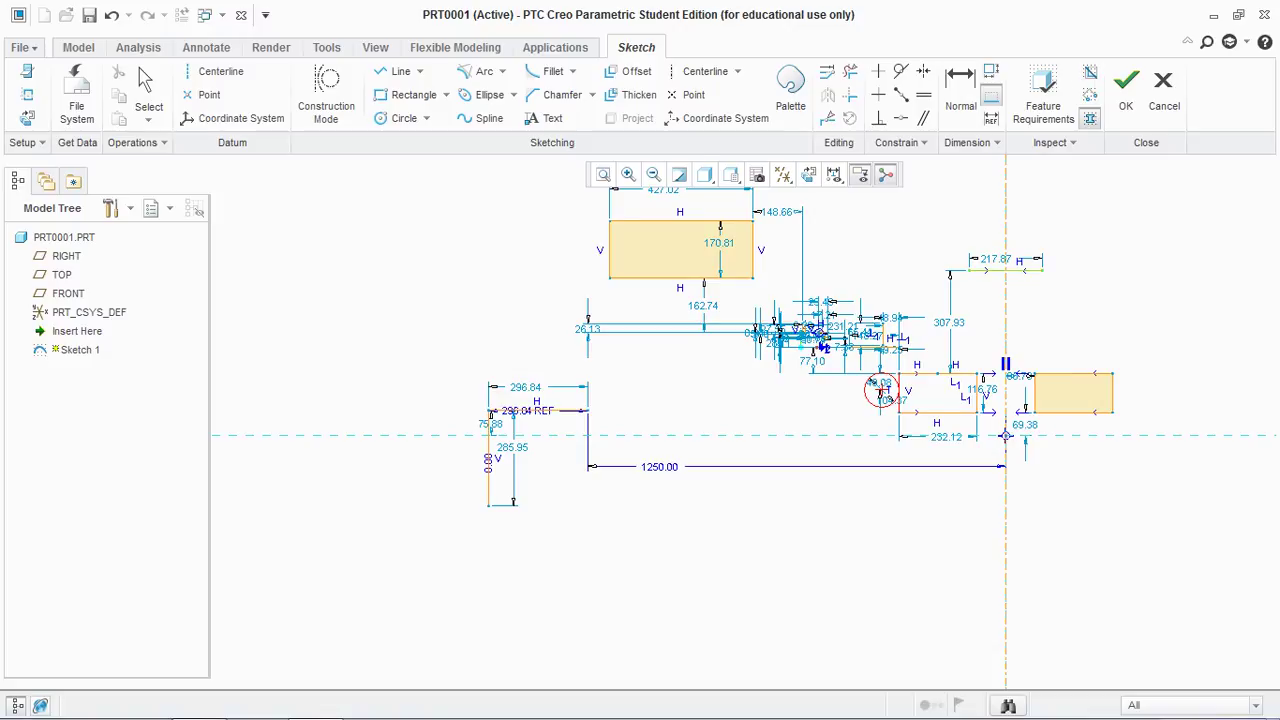
scroll(950, 407, "up", 5)
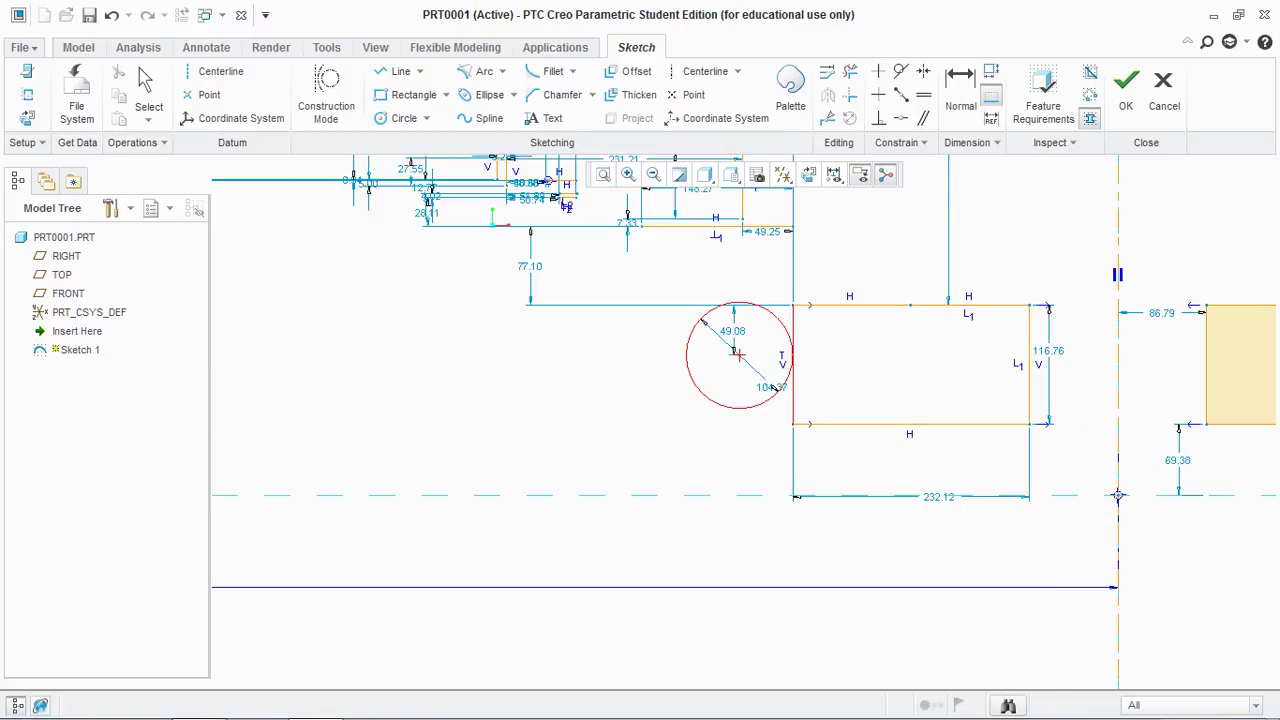
scroll(738, 354, "down", 2)
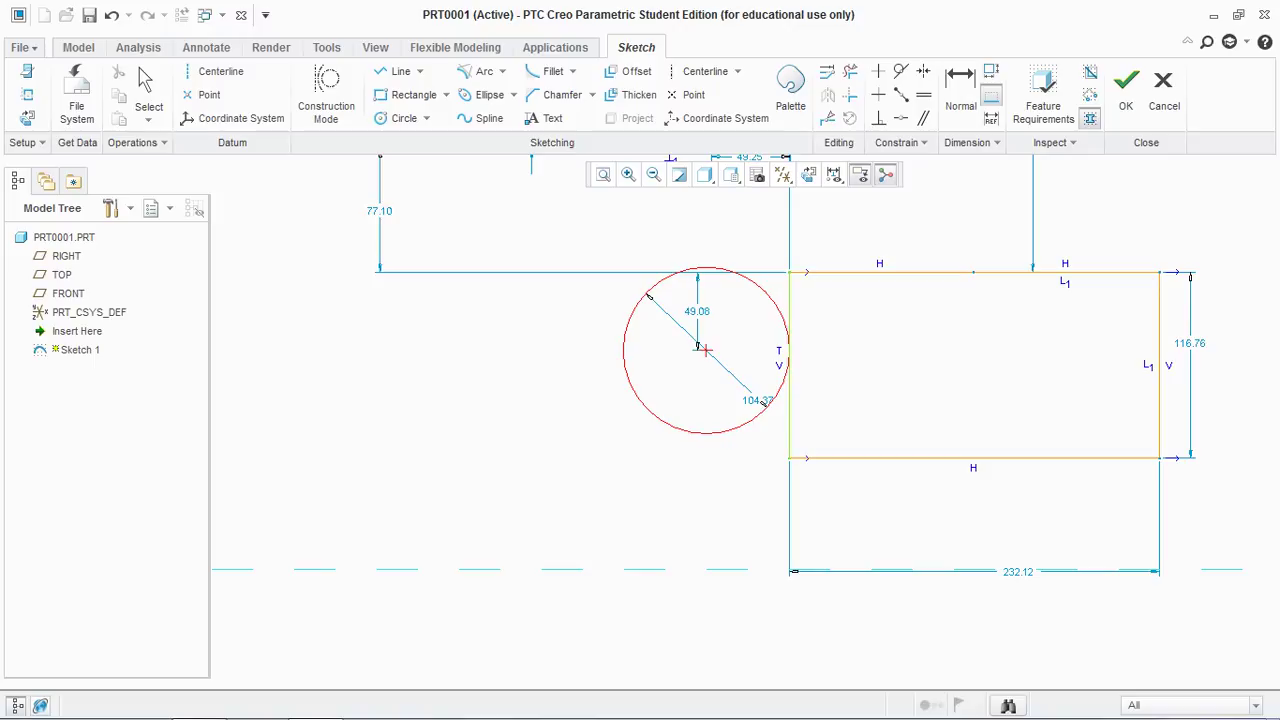
scroll(617, 462, "up", 4)
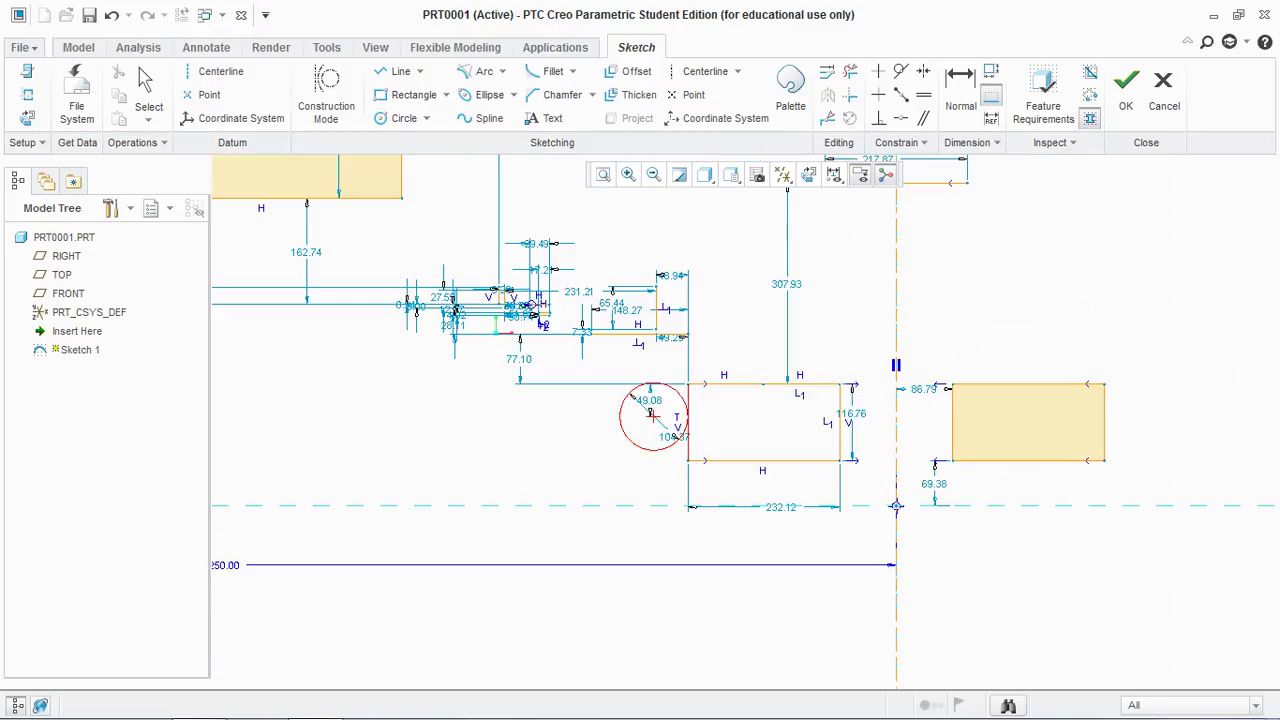
scroll(640, 420, "up", 3)
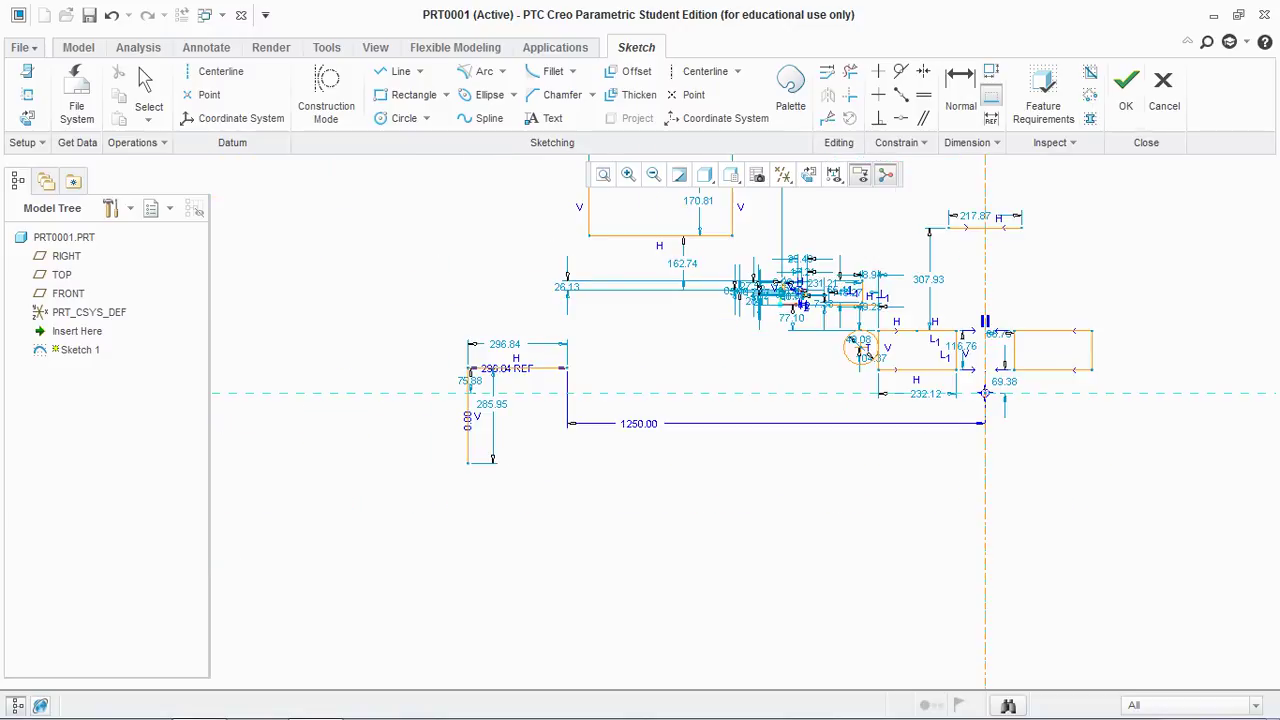
Accept the sketch and return to the part model.
left_click(1126, 95)
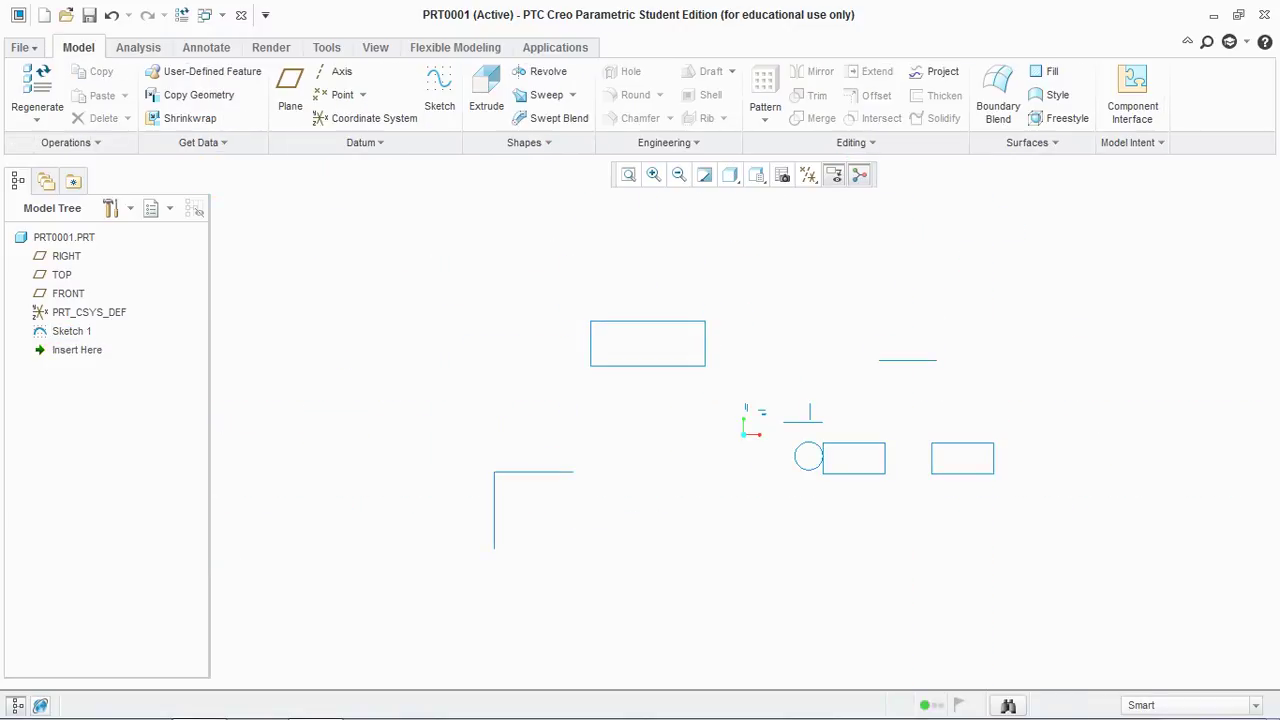
scroll(1079, 365, "down", 1)
left_click(1087, 702)
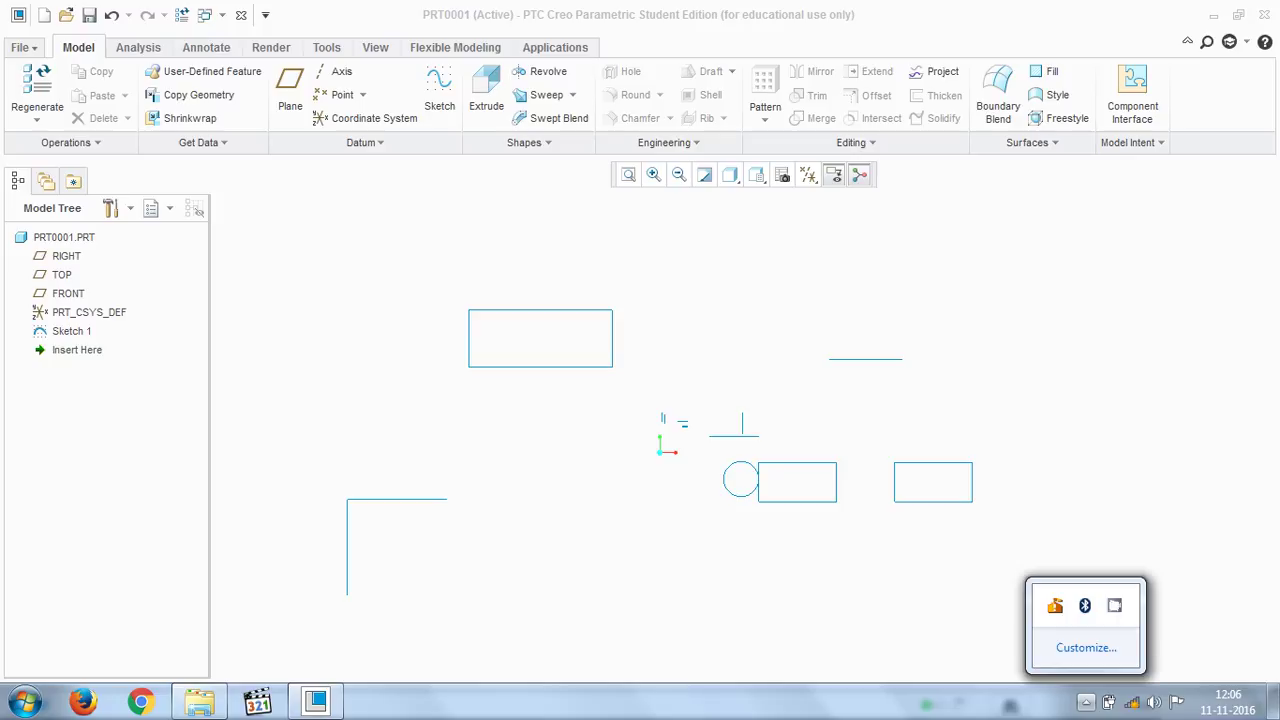
left_click(1114, 605)
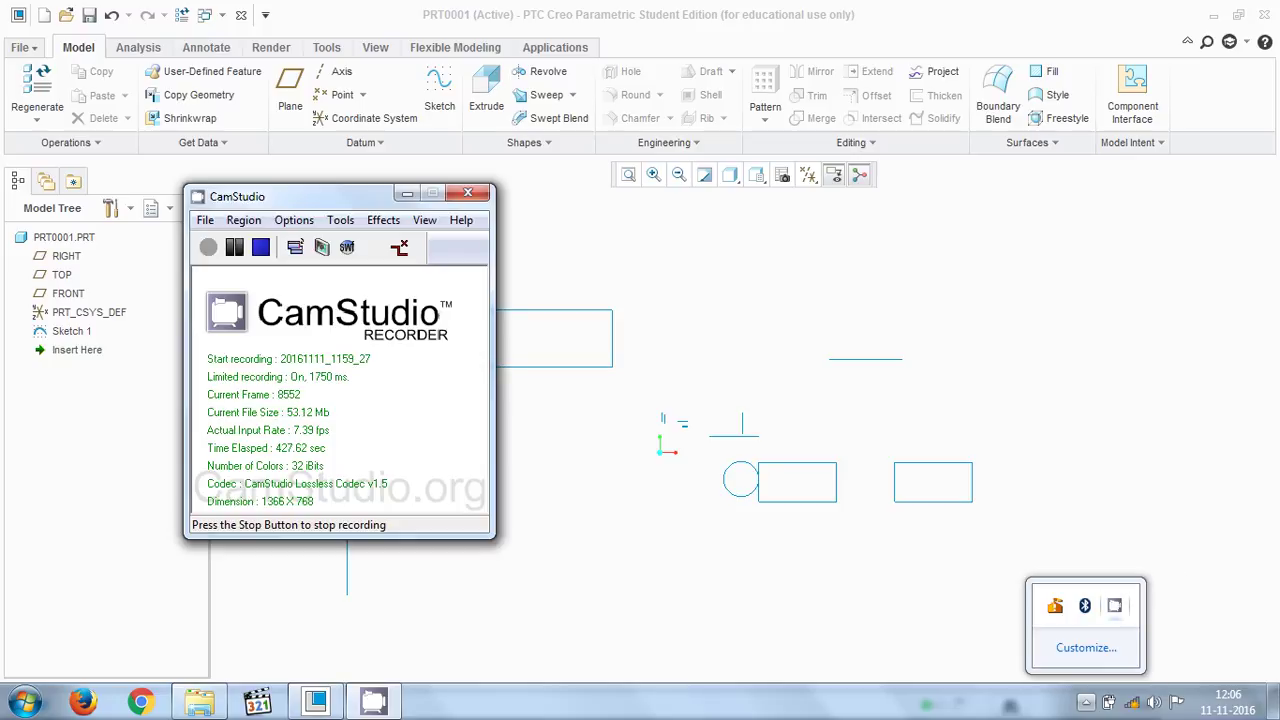